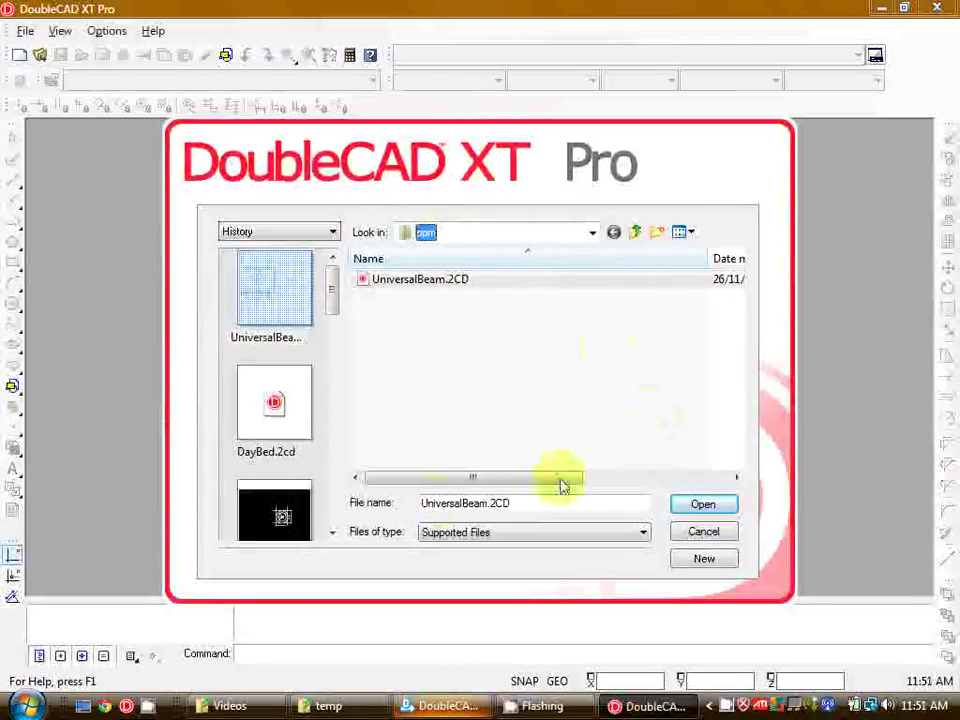
- Create a new drawing from the Normal_black Metric template after comparing the A1_black and Normal_black templates
{"action": "left_click", "coordinate": [712, 565]}
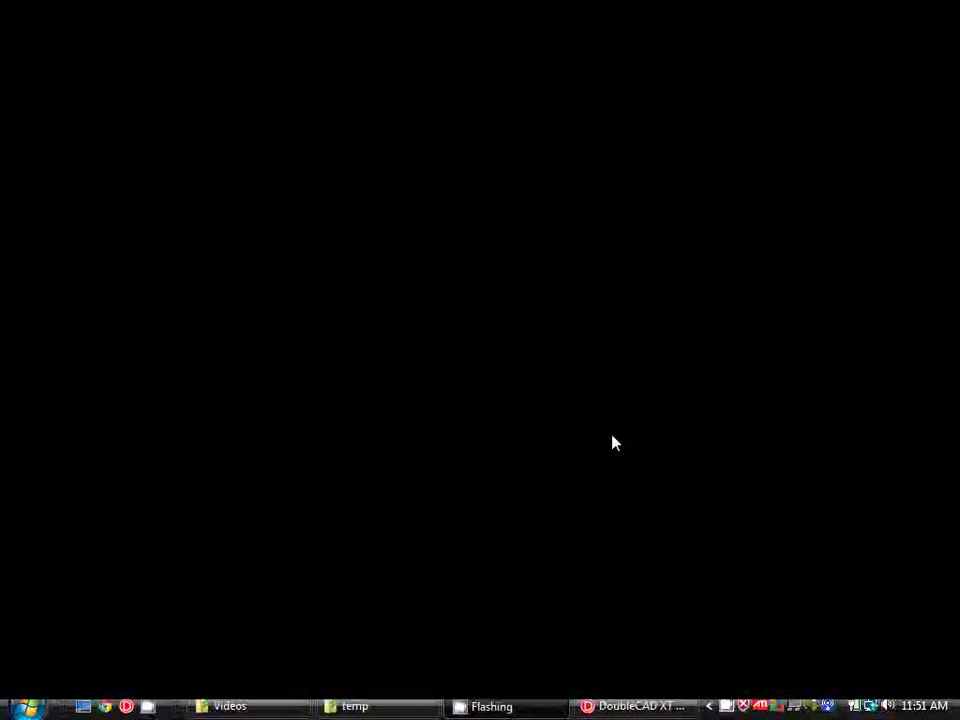
{"action": "scroll", "coordinate": [554, 318], "scroll_direction": "up", "scroll_amount": 3}
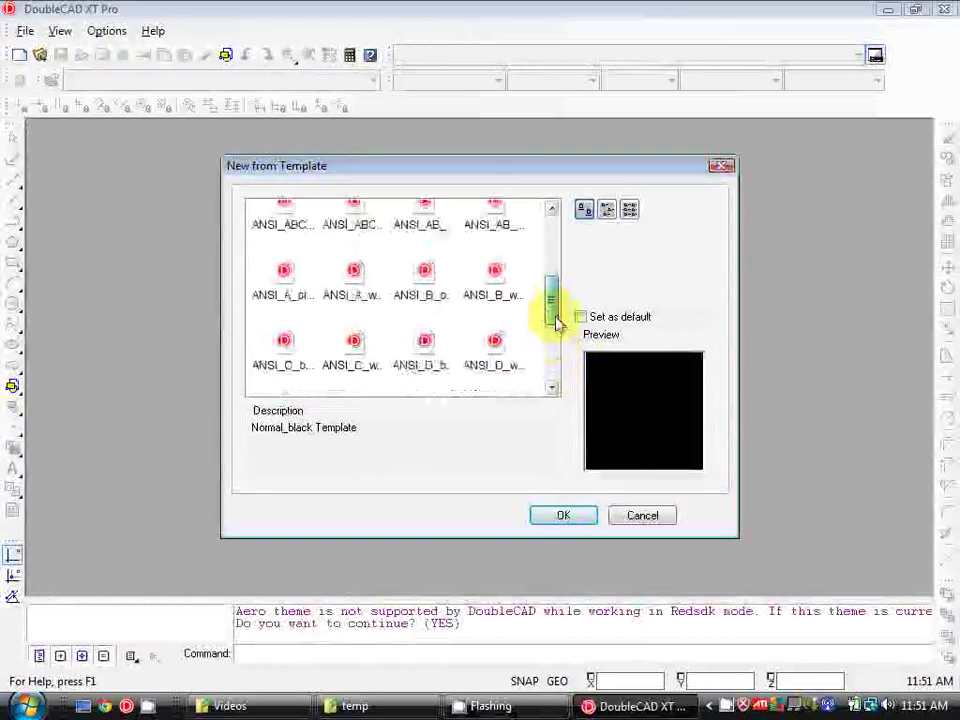
{"action": "left_click_drag", "start_coordinate": [556, 305], "coordinate": [554, 252]}
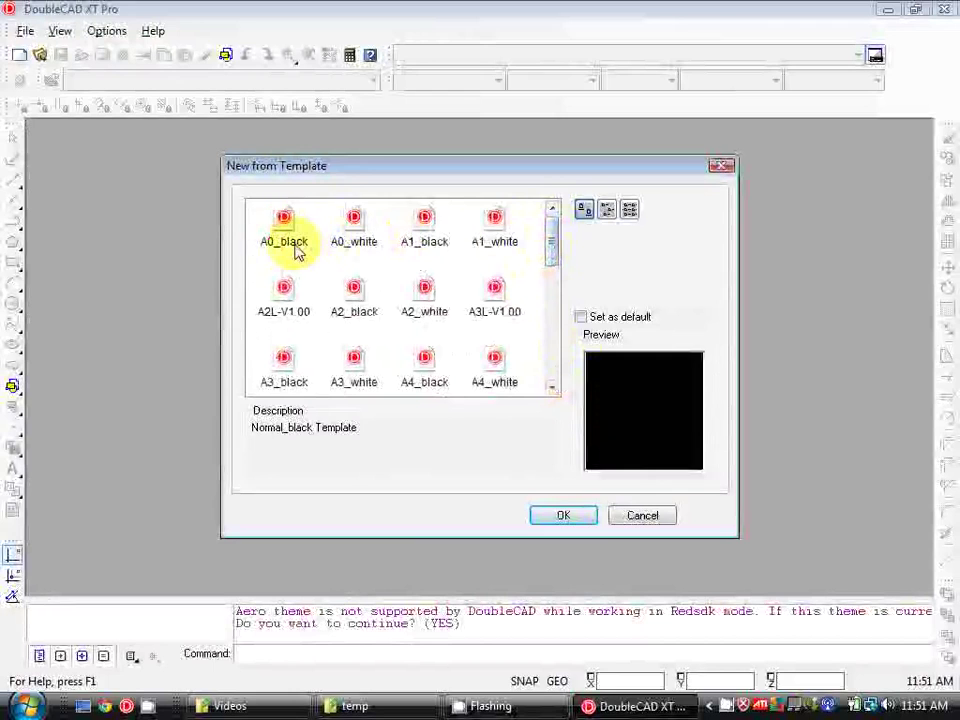
{"action": "left_click", "coordinate": [366, 240]}
{"action": "left_click", "coordinate": [412, 238]}
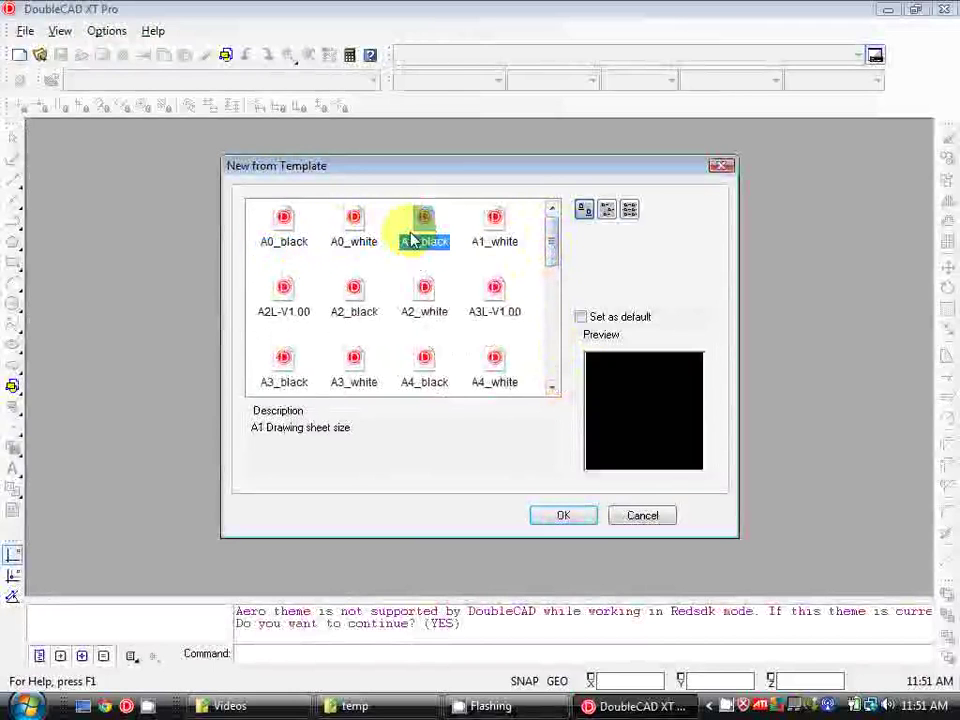
{"action": "left_click", "coordinate": [355, 245]}
{"action": "left_click", "coordinate": [427, 243]}
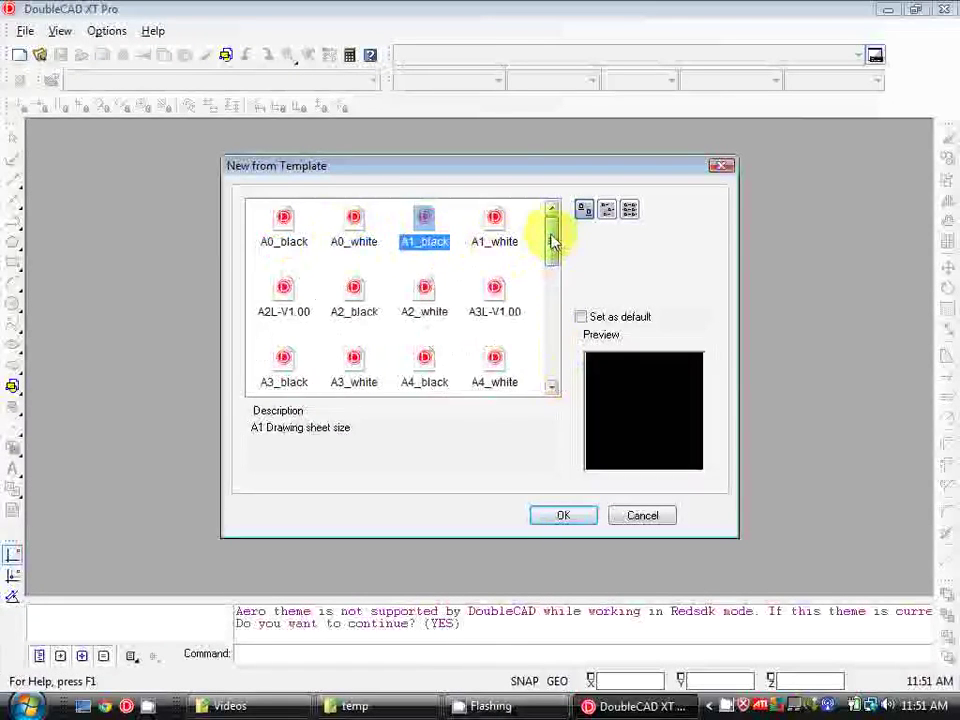
{"action": "left_click_drag", "start_coordinate": [553, 240], "coordinate": [541, 366]}
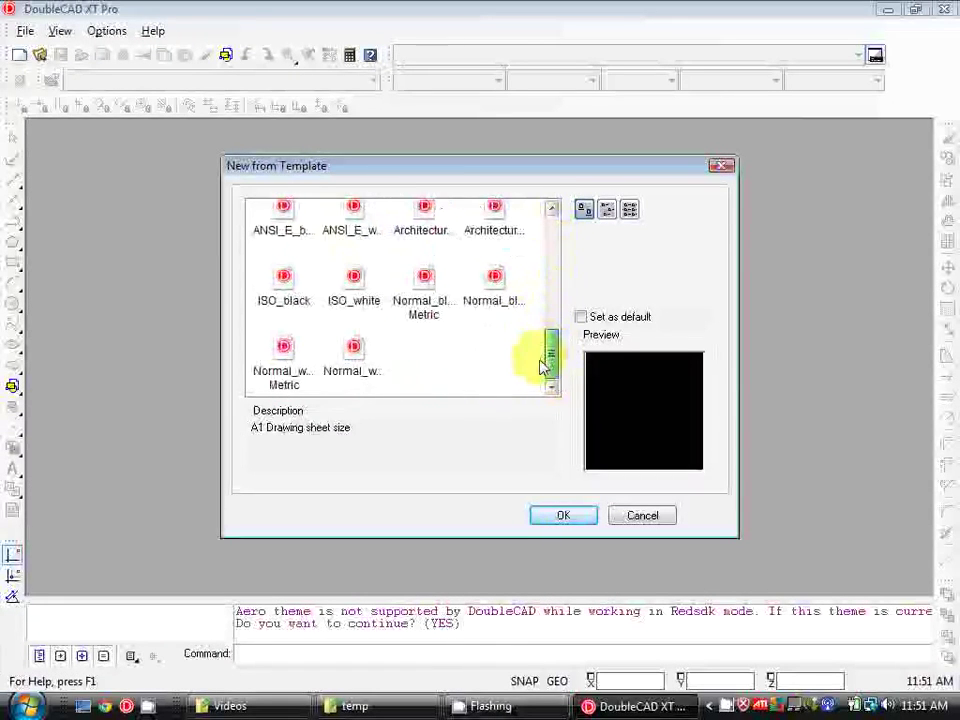
{"action": "left_click", "coordinate": [425, 318]}
{"action": "left_click", "coordinate": [493, 282]}
{"action": "left_click", "coordinate": [414, 308]}
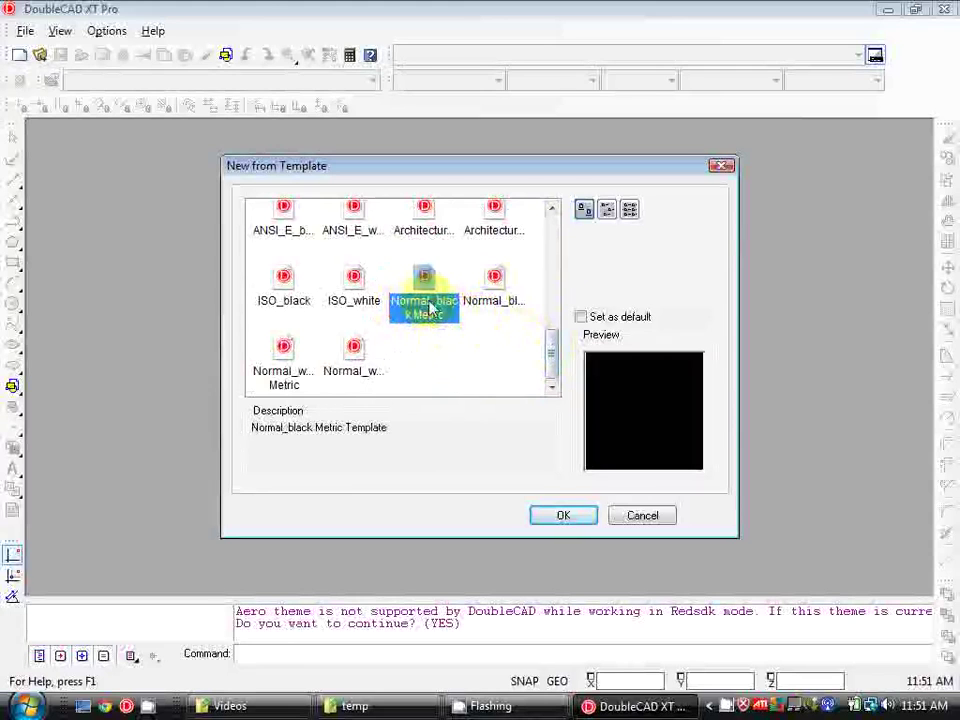
{"action": "left_click", "coordinate": [563, 517]}
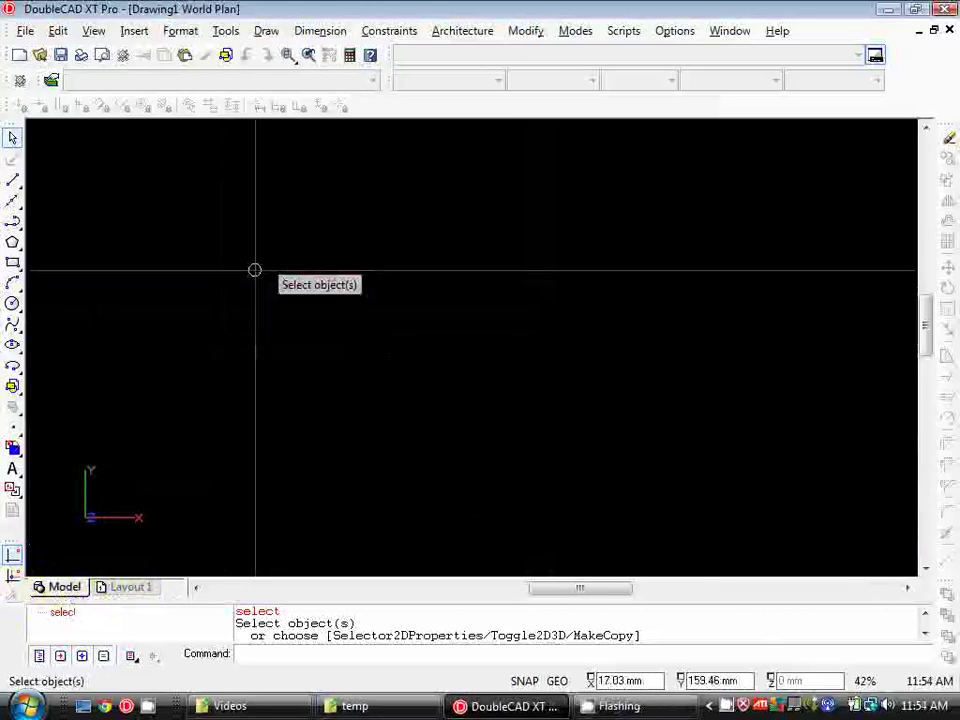
- Switch to the Layout 1 paper sheet and zoom out to see the whole page
{"action": "left_click", "coordinate": [133, 594]}
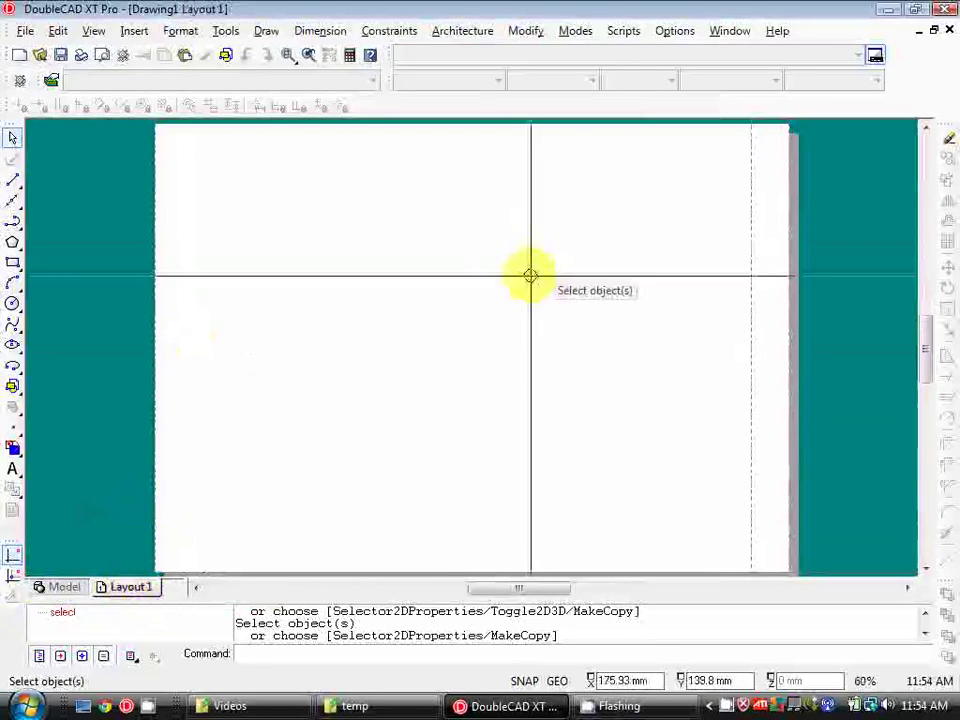
{"action": "scroll", "coordinate": [579, 223], "scroll_direction": "down", "scroll_amount": 2}
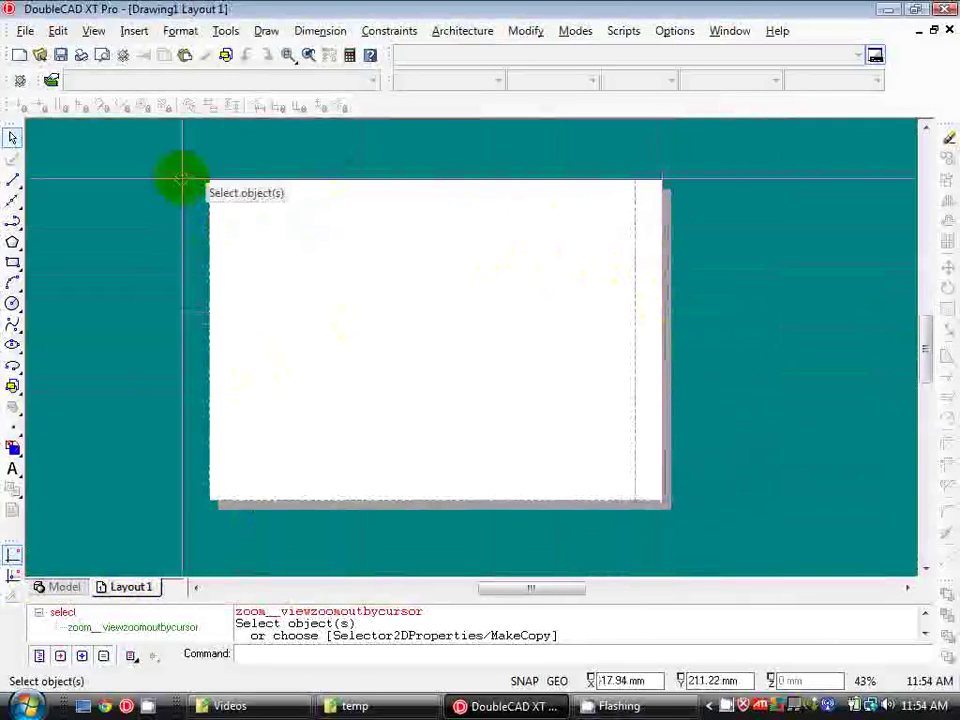
- Give Layout 1 the Bullzip PDF Printer, A3 297 x 420 mm paper and an ISO A3 sheet
{"action": "right_click", "coordinate": [130, 588]}
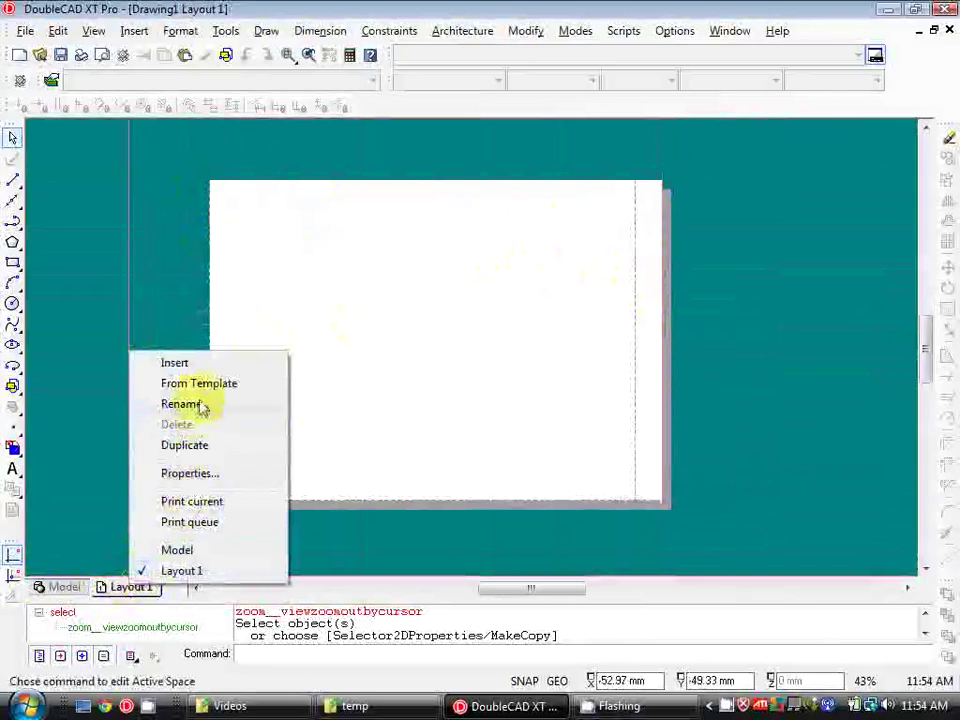
{"action": "left_click", "coordinate": [204, 473]}
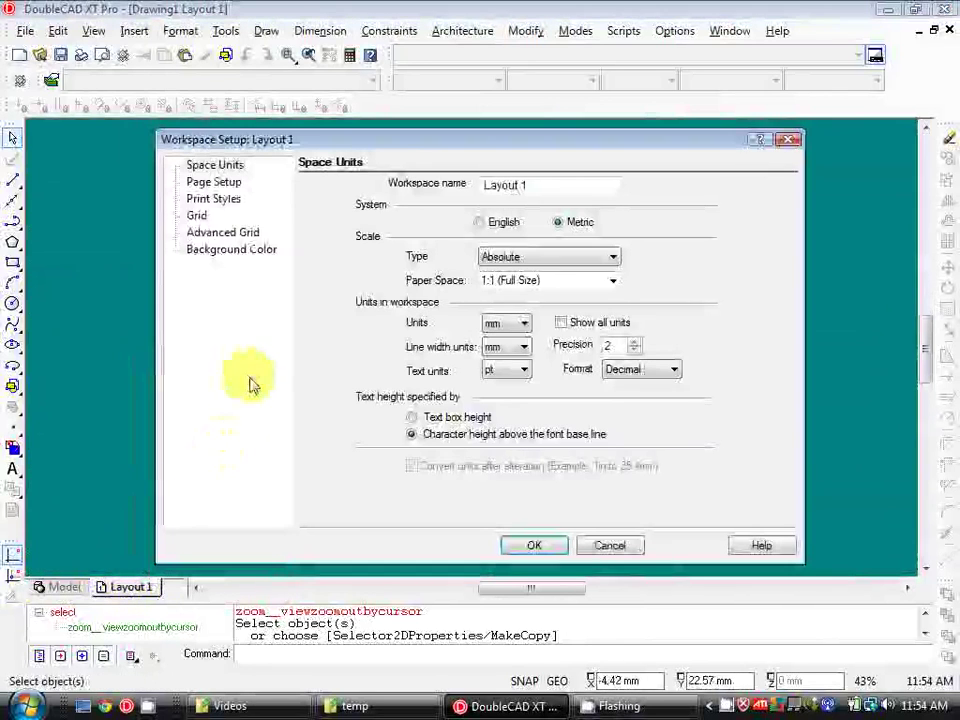
{"action": "left_click", "coordinate": [230, 186]}
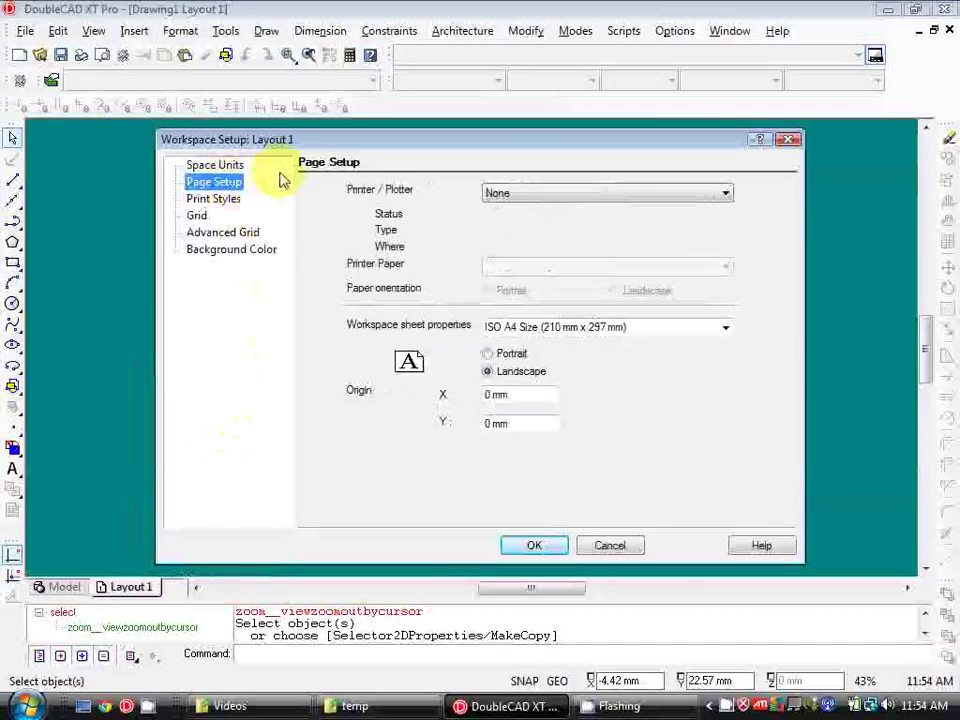
{"action": "left_click", "coordinate": [516, 194]}
{"action": "left_click", "coordinate": [533, 209]}
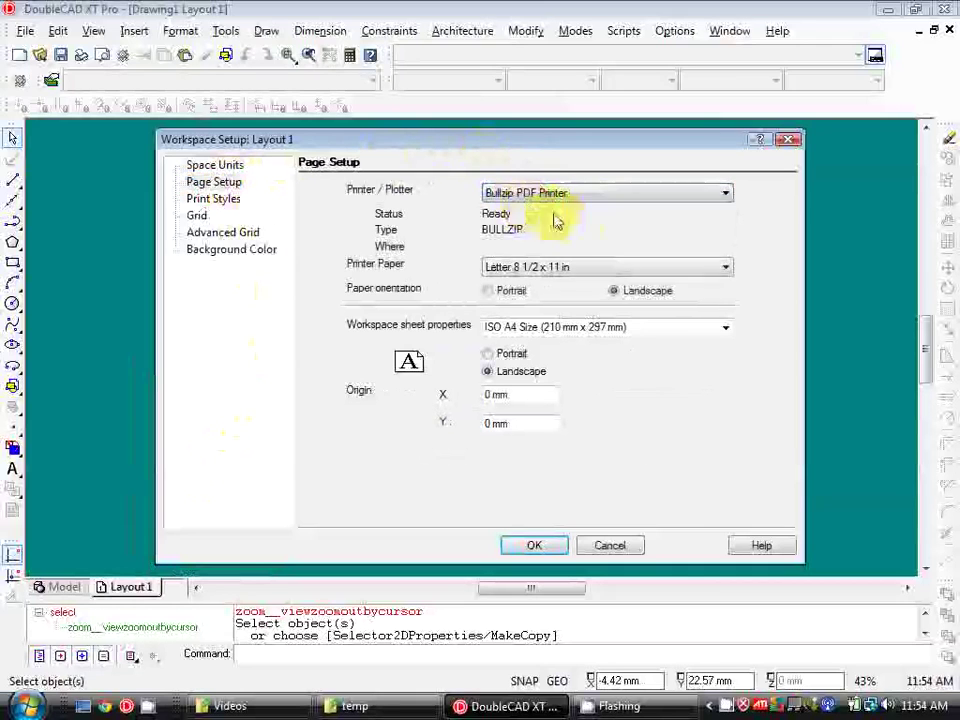
{"action": "left_click", "coordinate": [609, 266]}
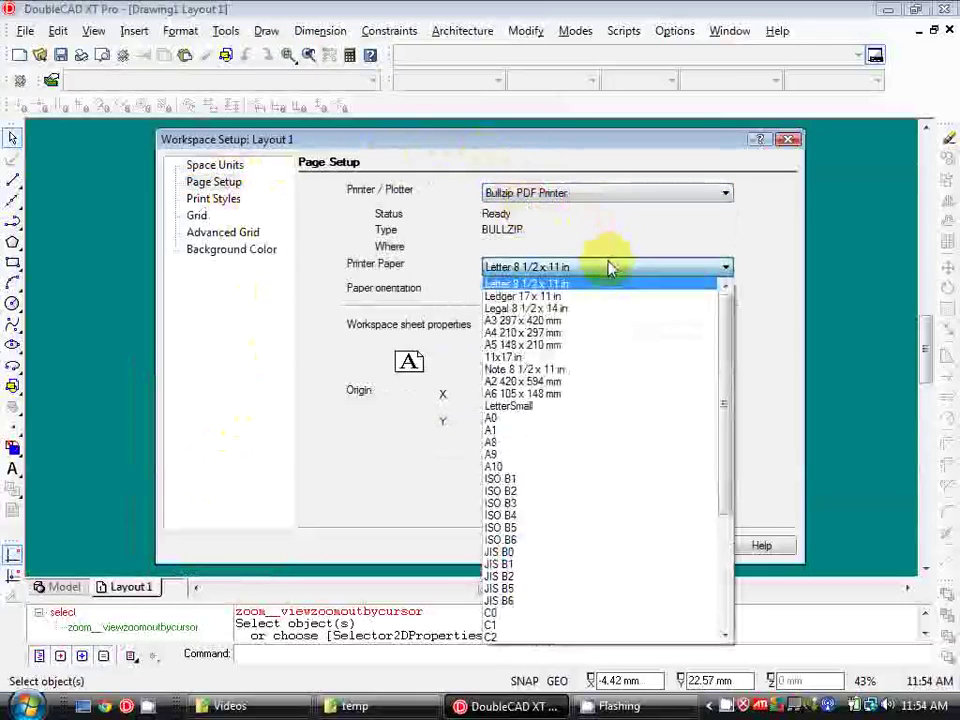
{"action": "left_click", "coordinate": [606, 320]}
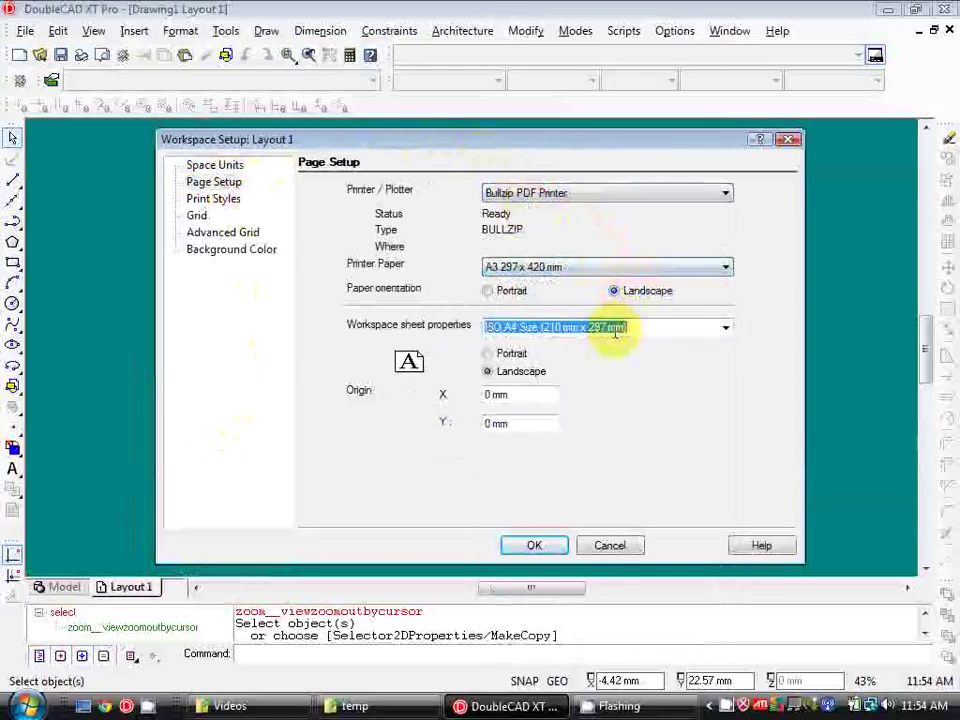
{"action": "left_click", "coordinate": [728, 330]}
{"action": "left_click", "coordinate": [632, 425]}
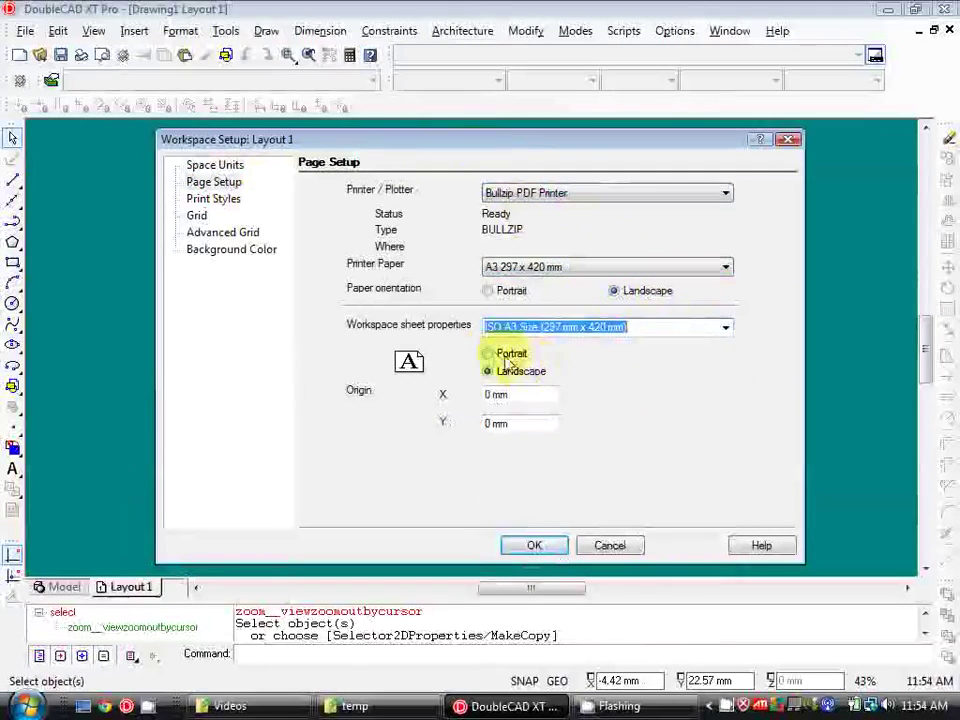
{"action": "left_click", "coordinate": [546, 545]}
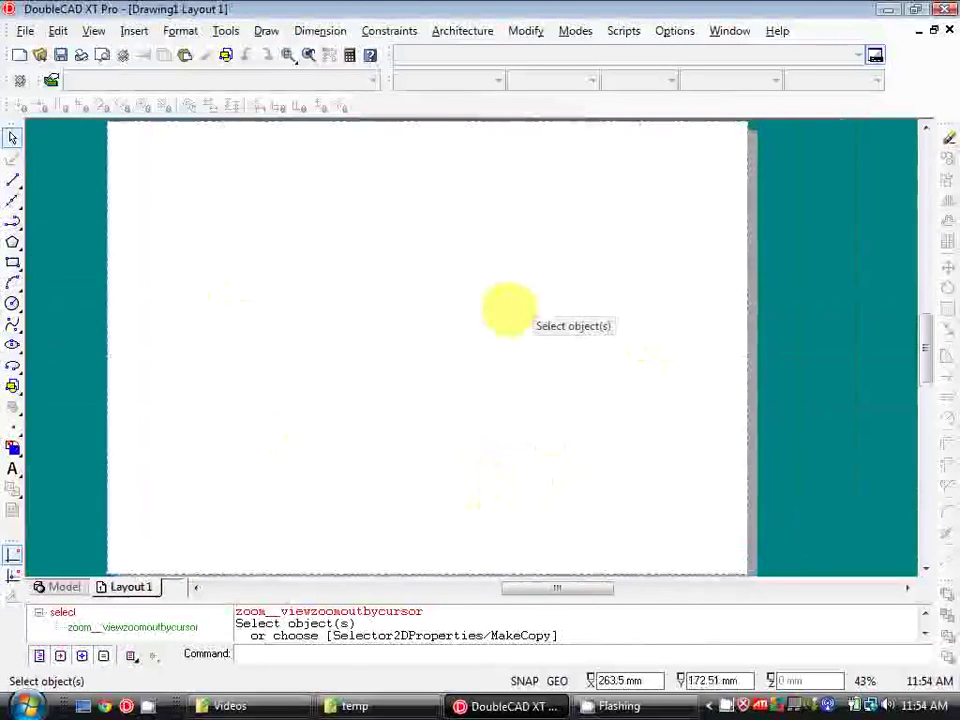
- In model space, draw a closed four-sided quadrilateral with the Line tool
{"action": "left_click", "coordinate": [64, 587]}
{"action": "left_click", "coordinate": [64, 587]}
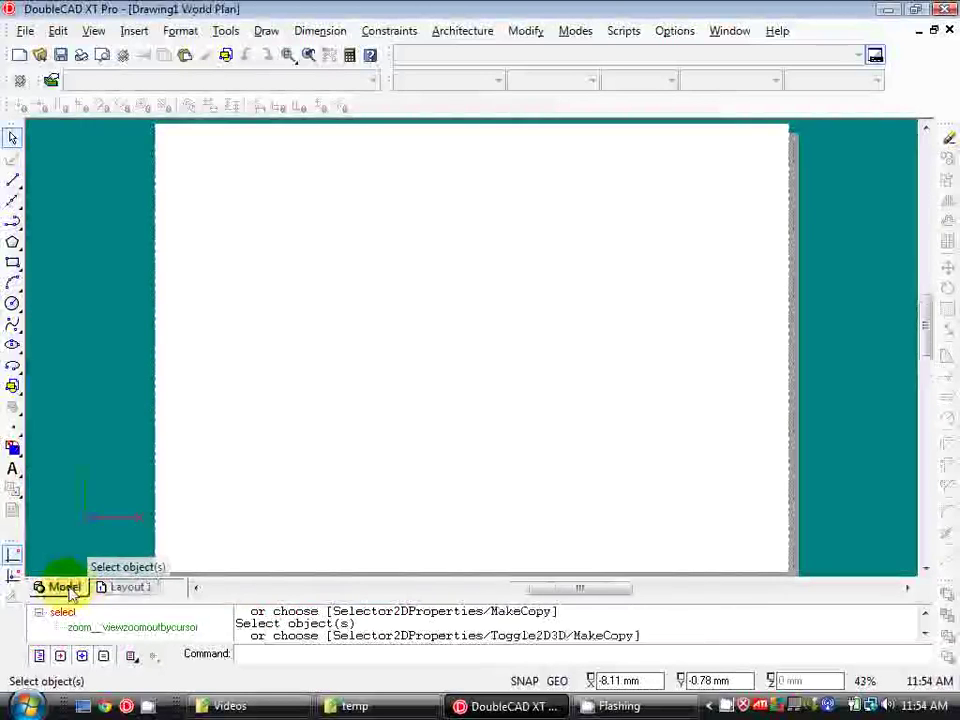
{"action": "left_click", "coordinate": [64, 587]}
{"action": "left_click", "coordinate": [111, 592]}
{"action": "left_click", "coordinate": [64, 587]}
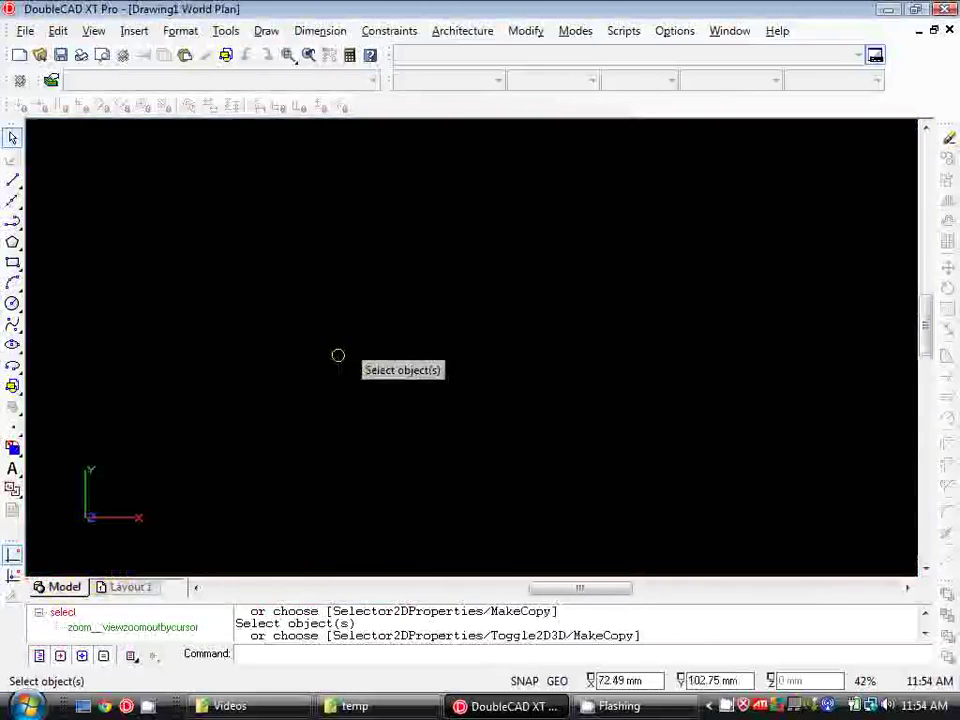
{"action": "scroll", "coordinate": [360, 360], "scroll_direction": "down", "scroll_amount": 1}
{"action": "scroll", "coordinate": [381, 319], "scroll_direction": "down", "scroll_amount": 1}
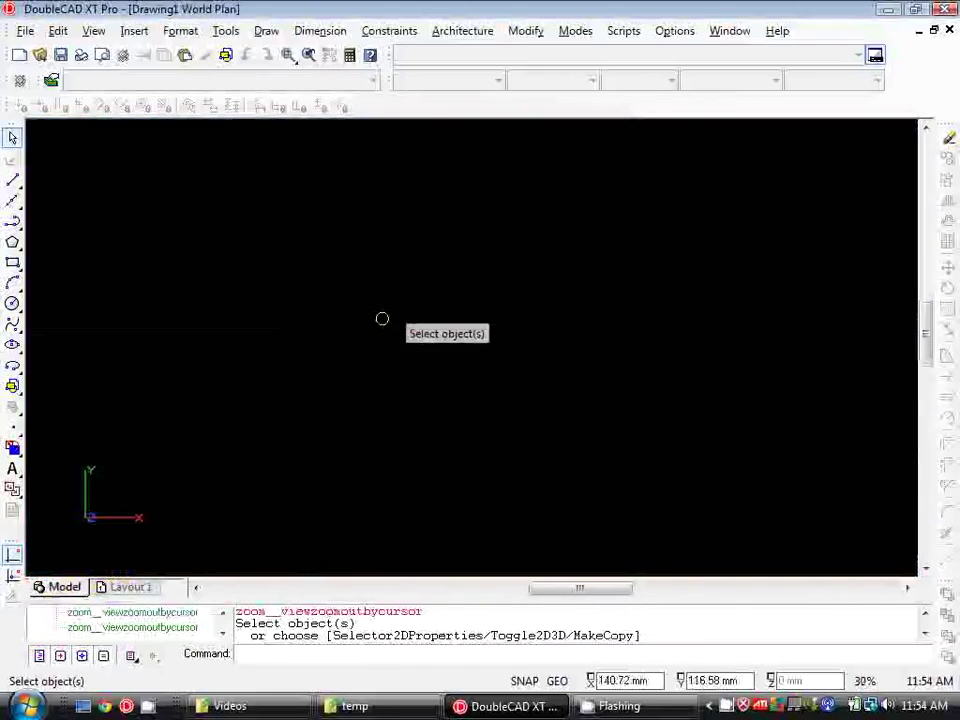
{"action": "left_click", "coordinate": [12, 179]}
{"action": "left_click", "coordinate": [190, 373]}
{"action": "left_click", "coordinate": [288, 208]}
{"action": "left_click", "coordinate": [405, 330]}
{"action": "left_click", "coordinate": [315, 415]}
{"action": "left_click", "coordinate": [189, 375]}
{"action": "left_click", "coordinate": [113, 627]}
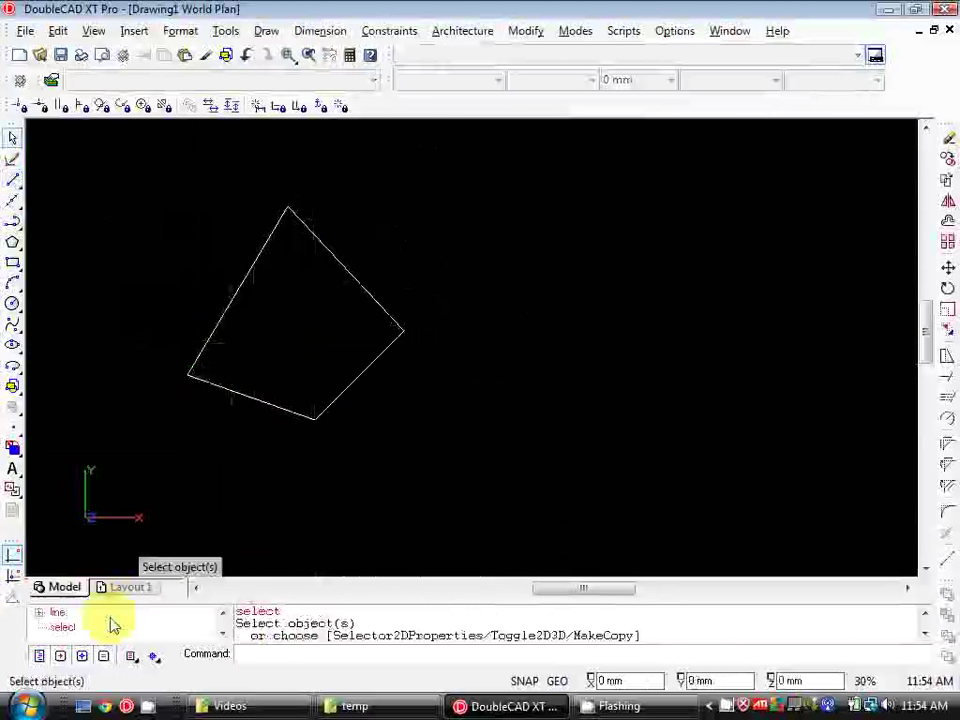
- Draw a second, crossed bow-tie line shape to the right of the quadrilateral
{"action": "left_click", "coordinate": [127, 592]}
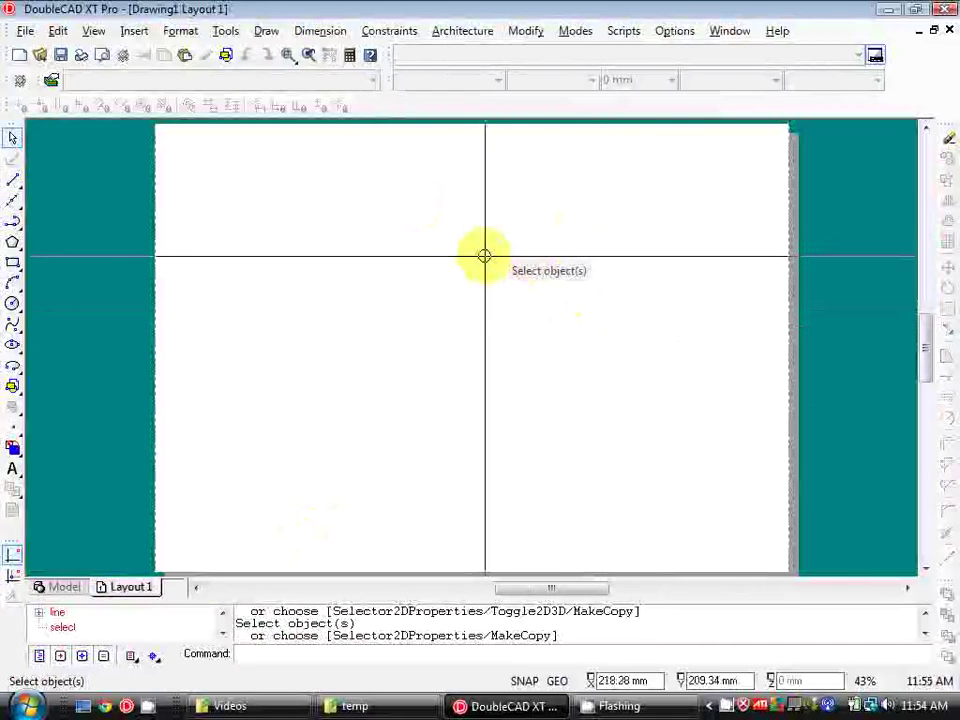
{"action": "left_click", "coordinate": [62, 587]}
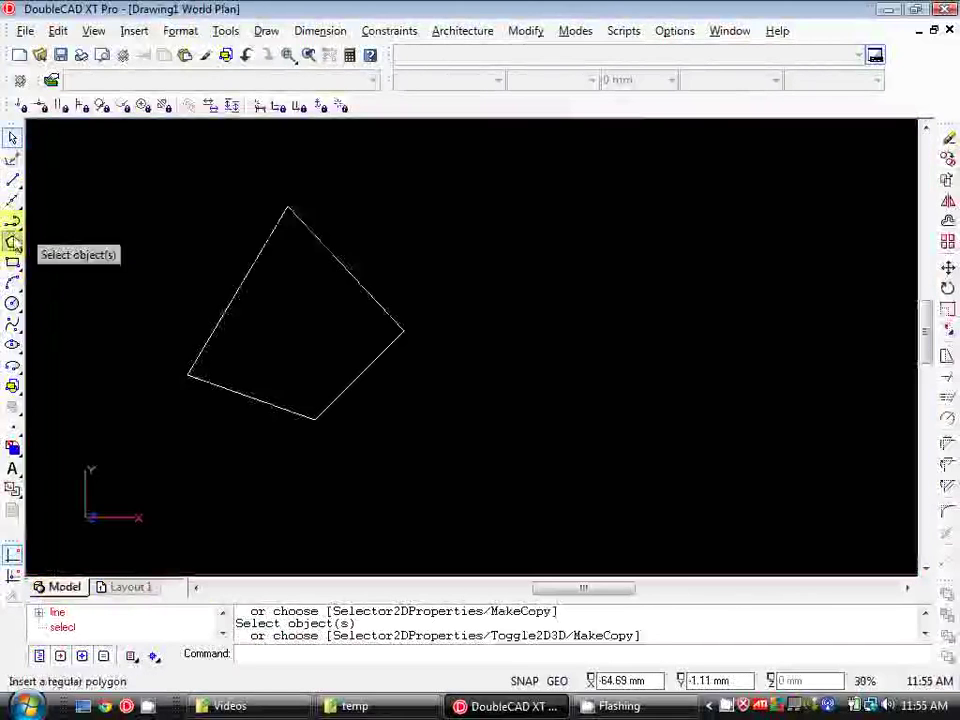
{"action": "left_click", "coordinate": [16, 180]}
{"action": "left_click", "coordinate": [414, 227]}
{"action": "left_click", "coordinate": [606, 343]}
{"action": "left_click", "coordinate": [674, 258]}
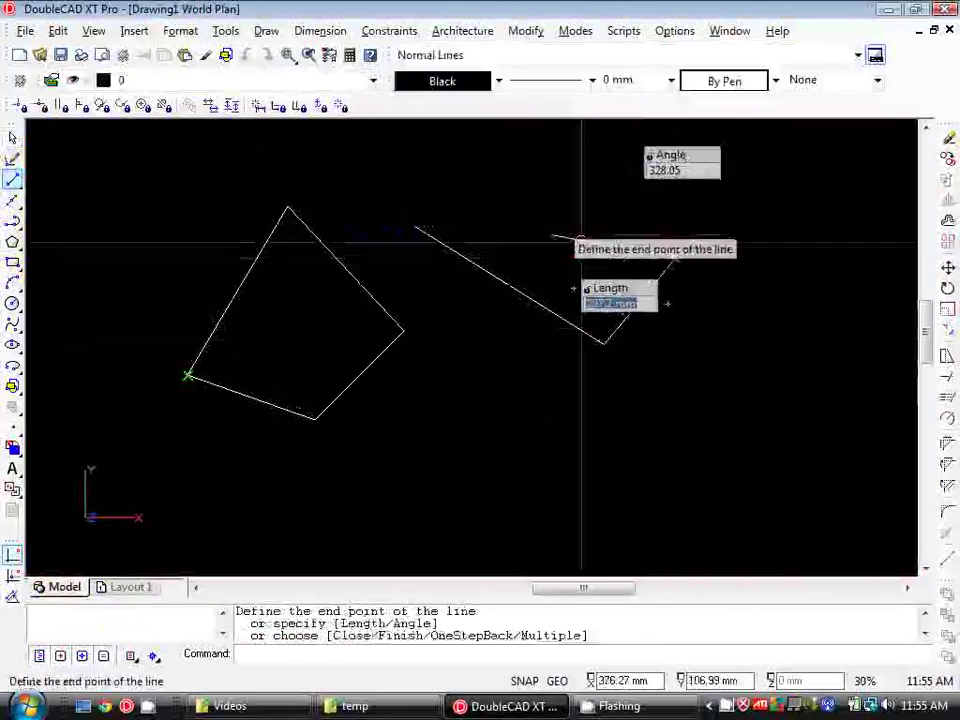
{"action": "left_click", "coordinate": [532, 228]}
{"action": "left_click", "coordinate": [466, 315]}
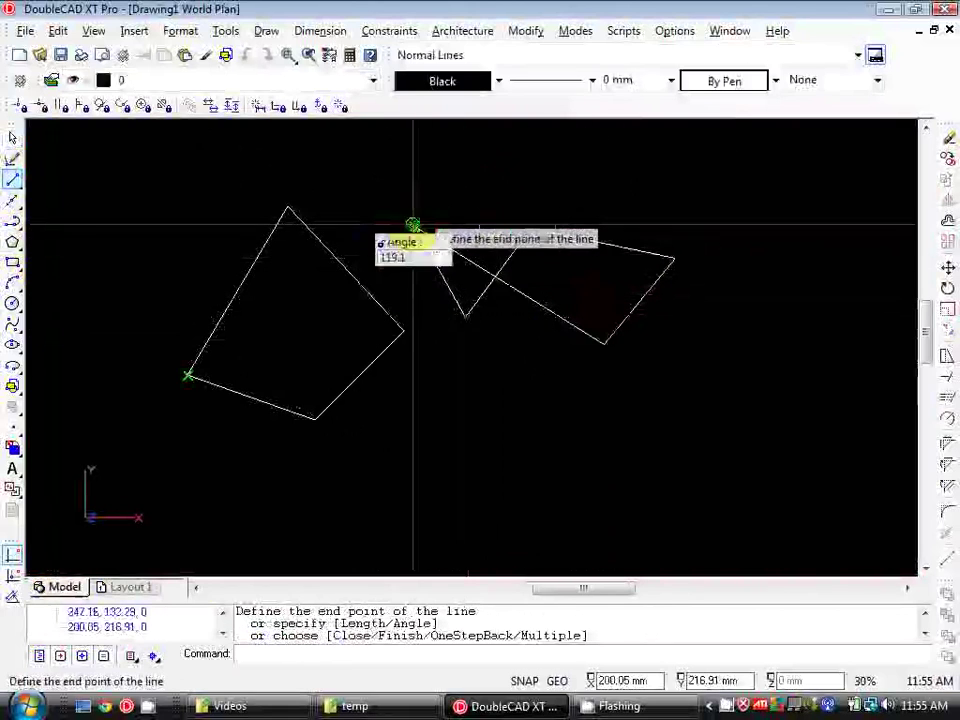
{"action": "left_click", "coordinate": [414, 228]}
{"action": "key", "text": "Escape"}
{"action": "scroll", "coordinate": [403, 330], "scroll_direction": "down", "scroll_amount": 2}
- Save a framed region of the model as named view 1
{"action": "left_click", "coordinate": [93, 30]}
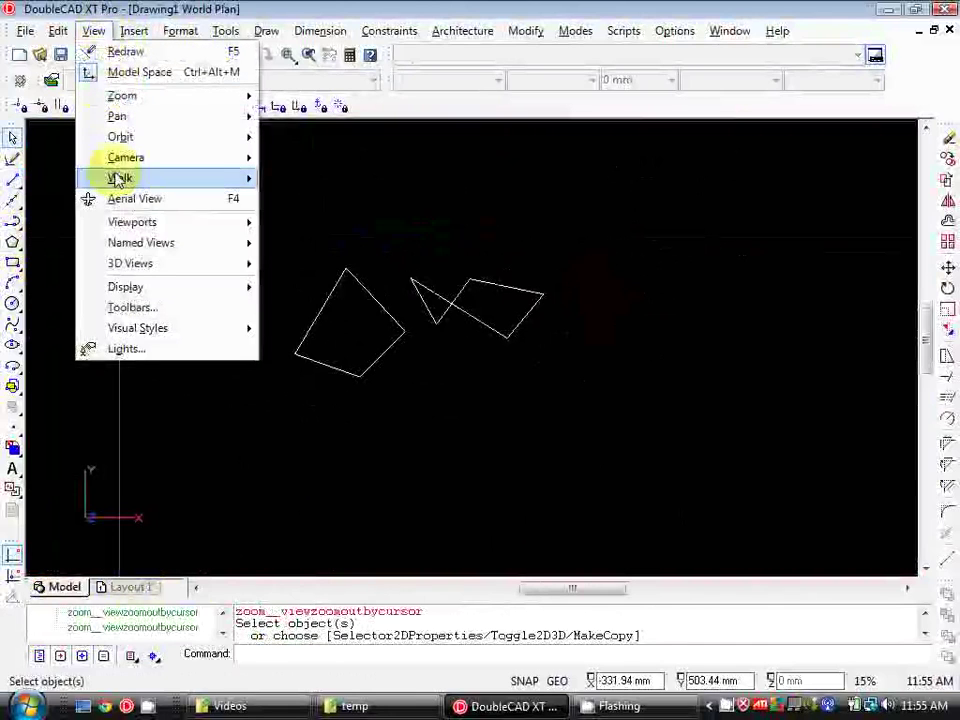
{"action": "left_click", "coordinate": [130, 222]}
{"action": "mouse_move", "coordinate": [140, 243]}
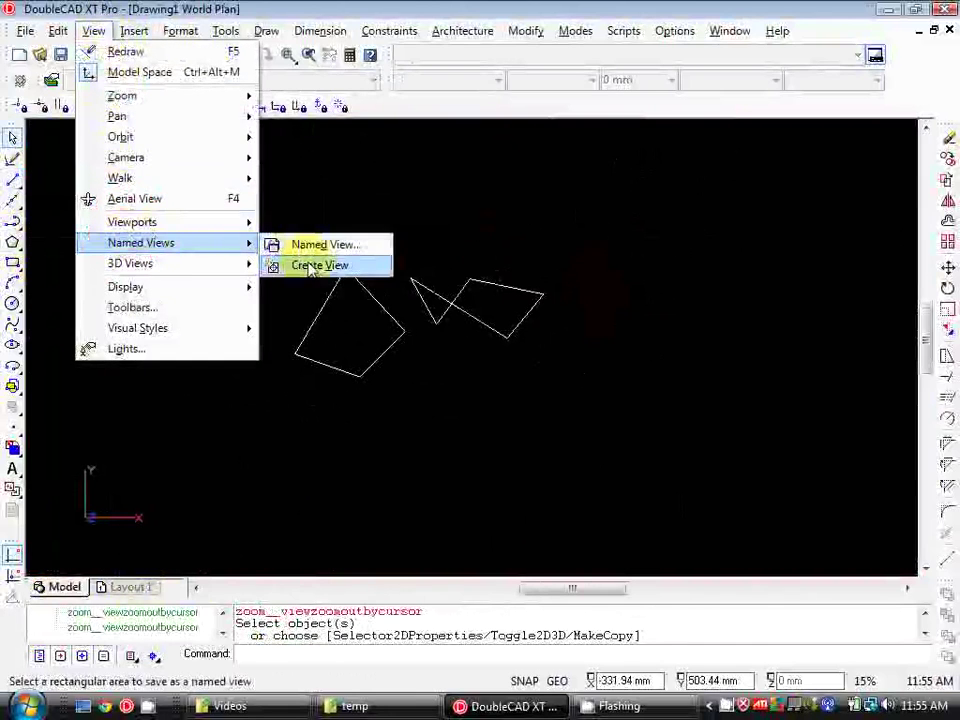
{"action": "left_click", "coordinate": [292, 264]}
{"action": "left_click", "coordinate": [590, 401]}
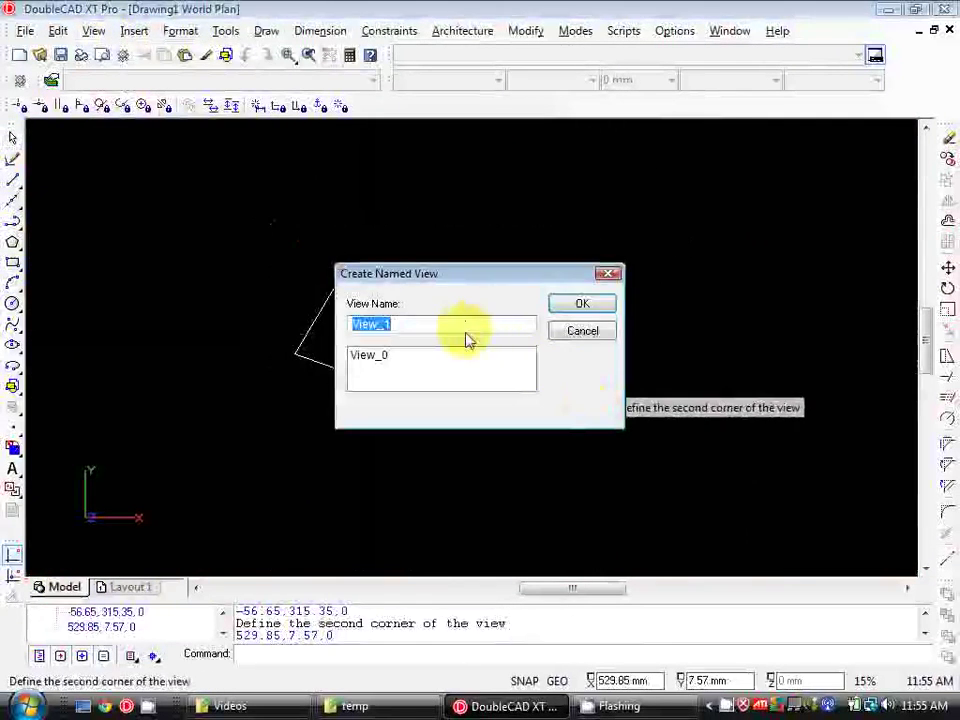
{"action": "key", "text": "Return"}
- Save a second dragged region as named view 2, then show Layout 1
{"action": "left_click", "coordinate": [92, 31]}
{"action": "mouse_move", "coordinate": [163, 242]}
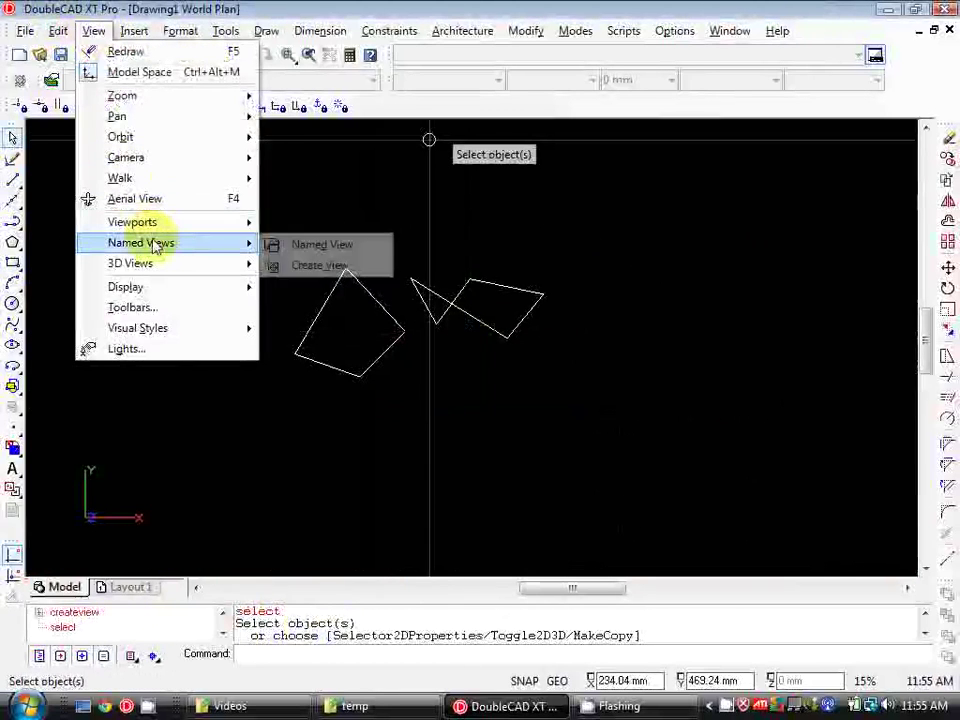
{"action": "left_click", "coordinate": [322, 264]}
{"action": "left_click", "coordinate": [589, 231]}
{"action": "left_click", "coordinate": [456, 364]}
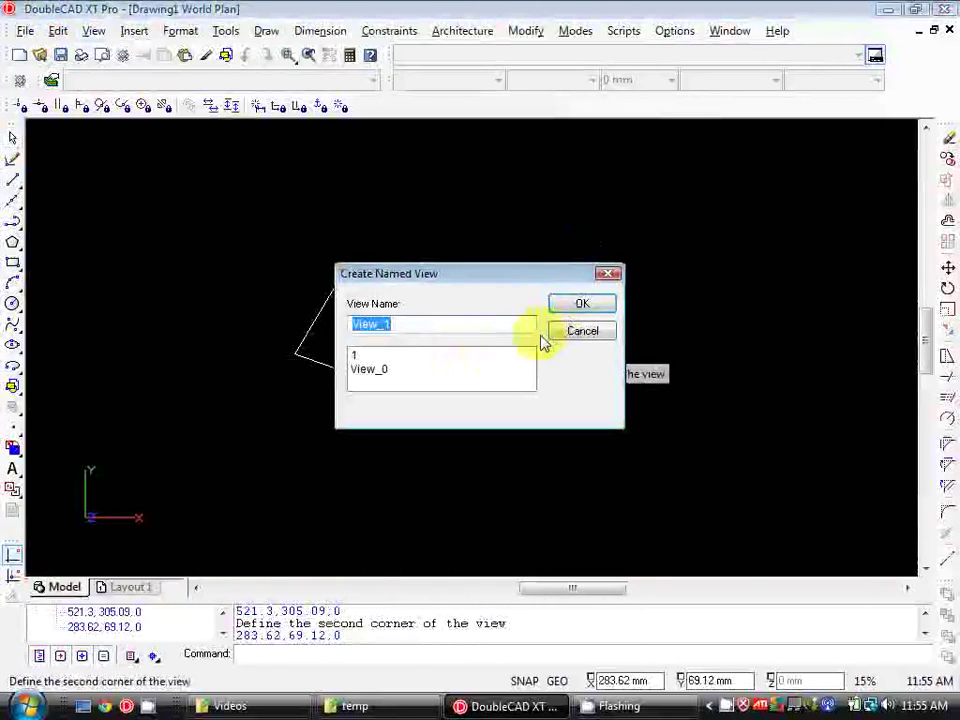
{"action": "type", "text": "2"}
{"action": "left_click", "coordinate": [582, 305]}
{"action": "left_click", "coordinate": [130, 587]}
- Place a rectangular viewport on Layout 1 showing named view 1, then select it
{"action": "left_click", "coordinate": [93, 31]}
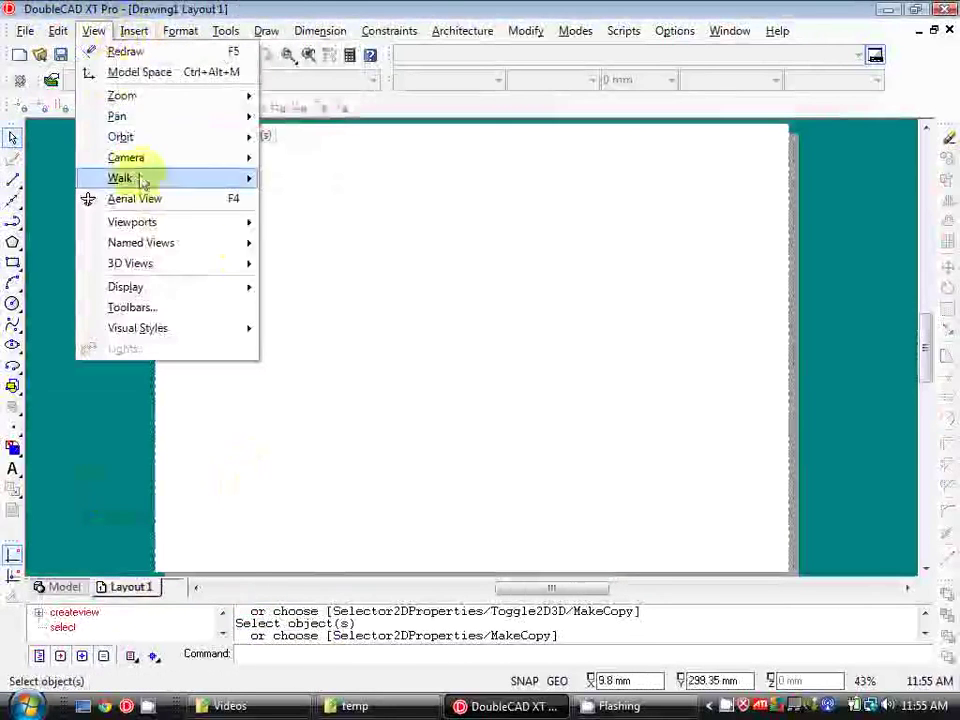
{"action": "left_click", "coordinate": [305, 224]}
{"action": "left_click", "coordinate": [284, 183]}
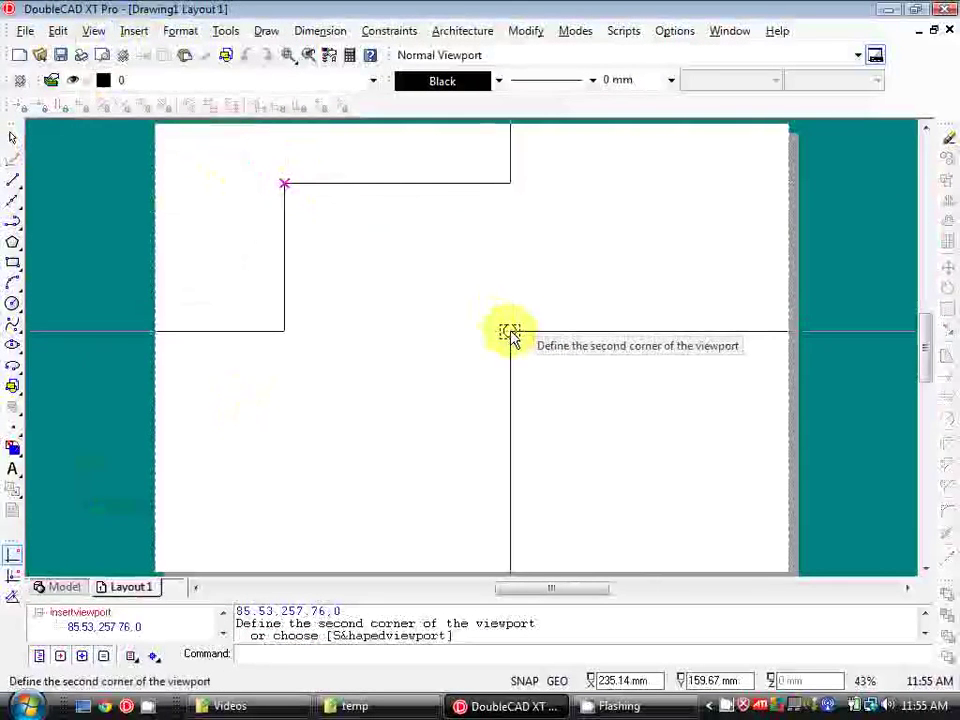
{"action": "left_click", "coordinate": [510, 335]}
{"action": "left_click", "coordinate": [345, 341]}
{"action": "left_click", "coordinate": [565, 307]}
{"action": "left_click", "coordinate": [576, 331]}
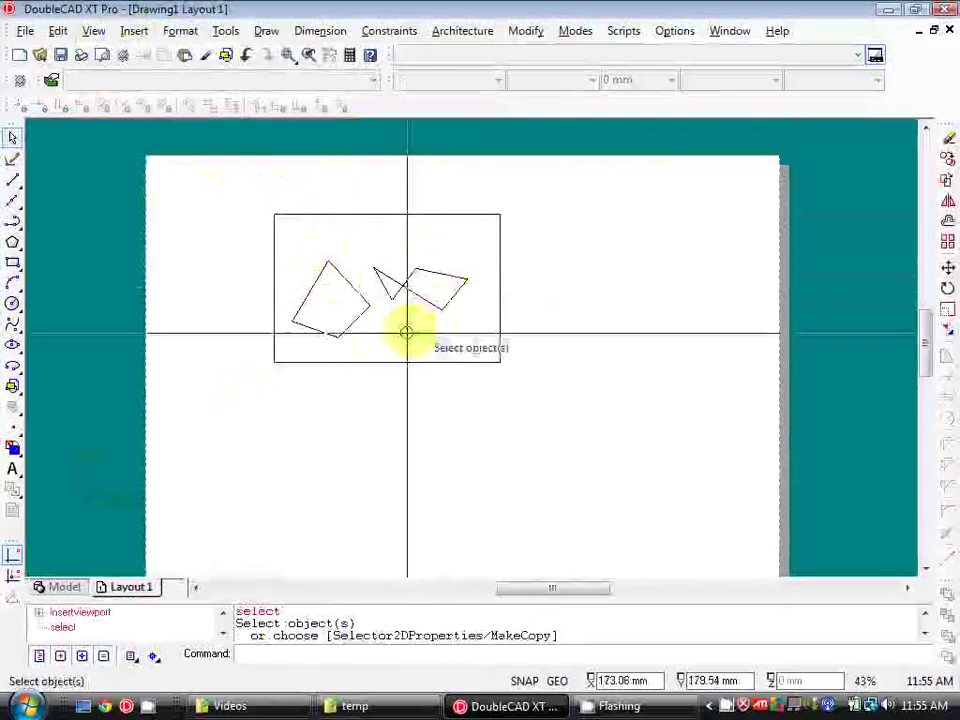
{"action": "left_click", "coordinate": [411, 214]}
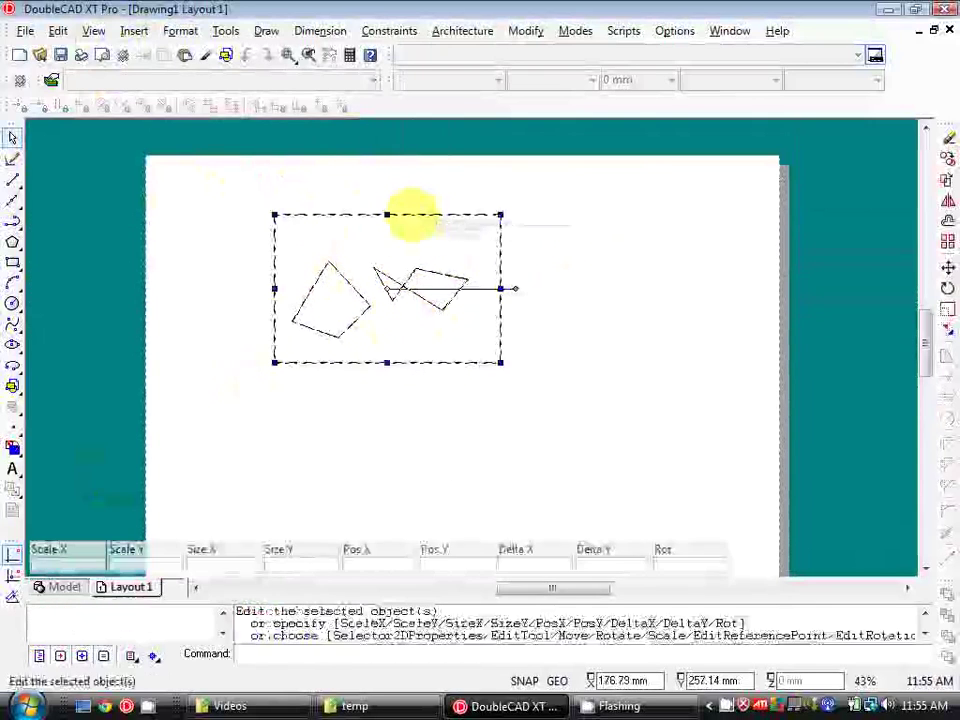
- Set the viewport's scale to a fixed 1 : 10 in its Properties
{"action": "double_click", "coordinate": [411, 214]}
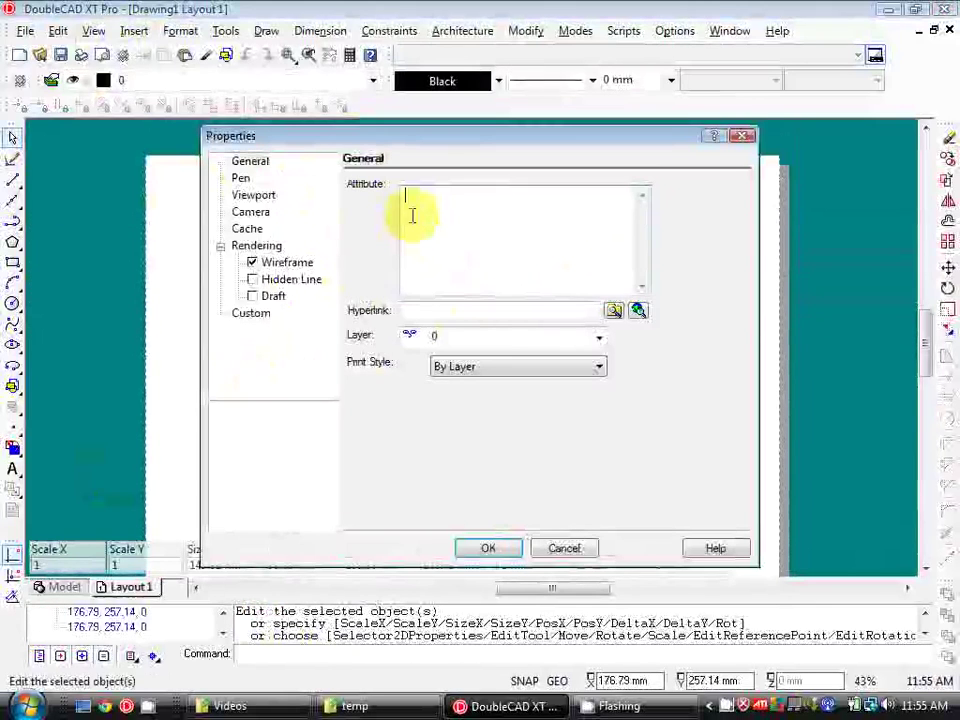
{"action": "left_click", "coordinate": [252, 195]}
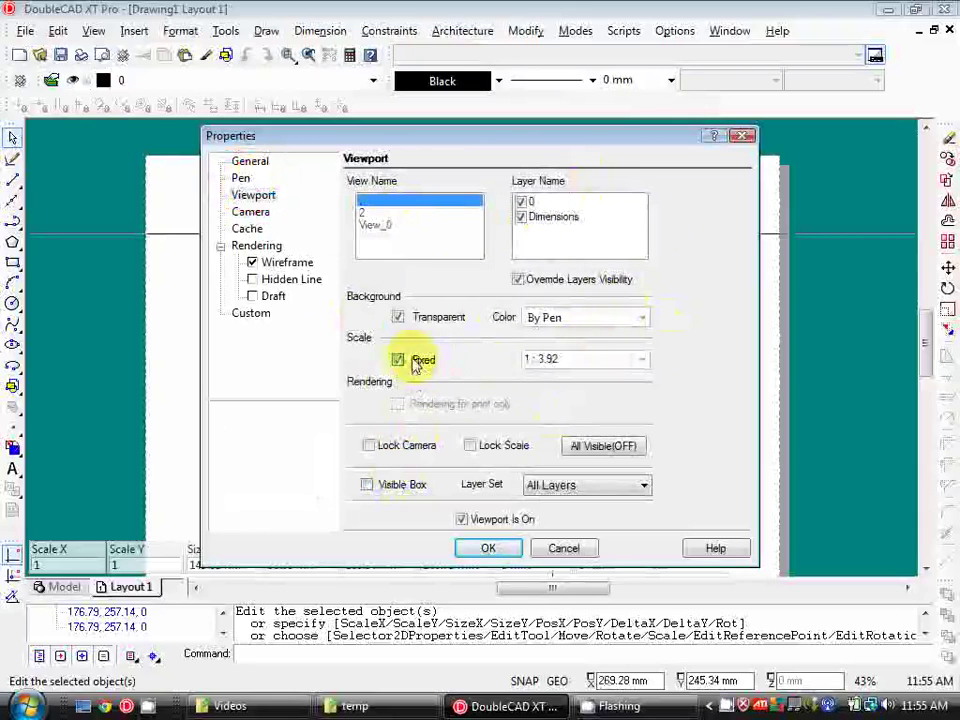
{"action": "left_click", "coordinate": [642, 366]}
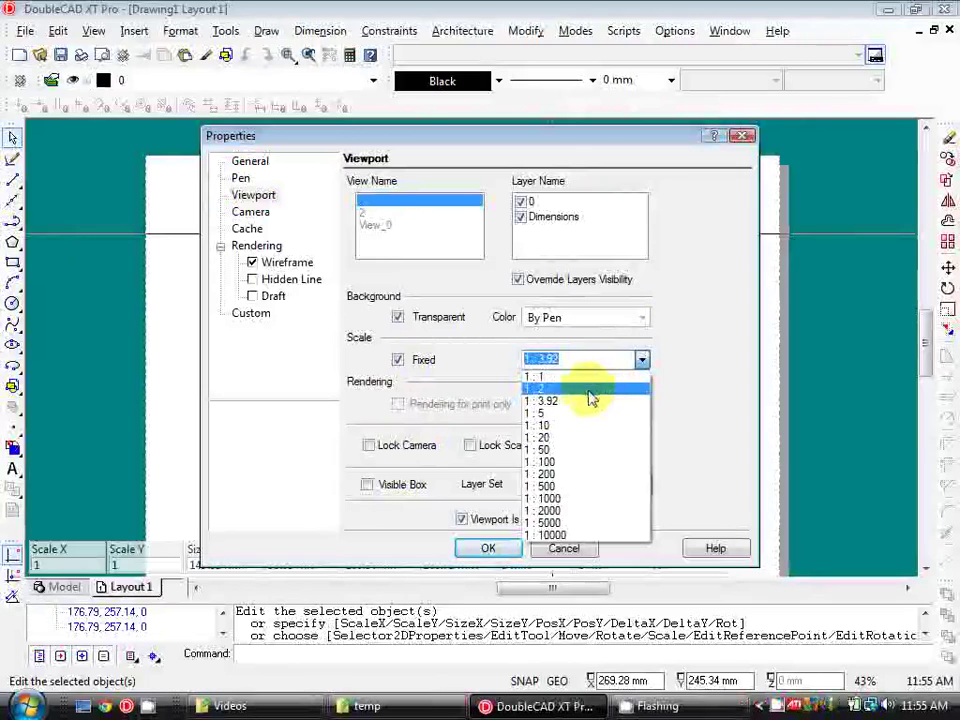
{"action": "left_click", "coordinate": [576, 426]}
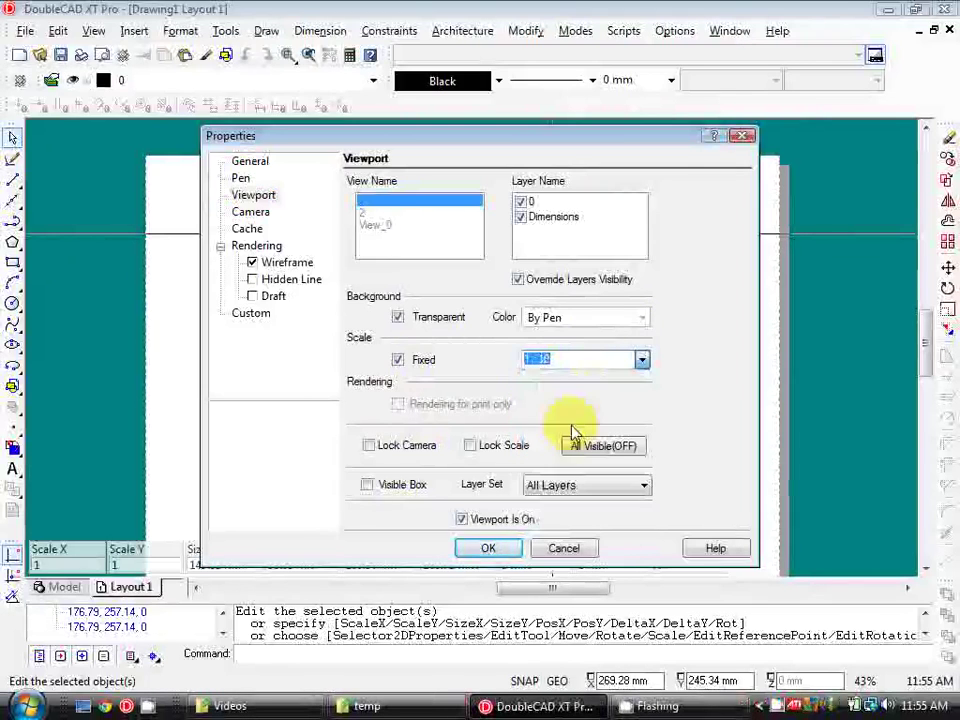
{"action": "left_click", "coordinate": [488, 549]}
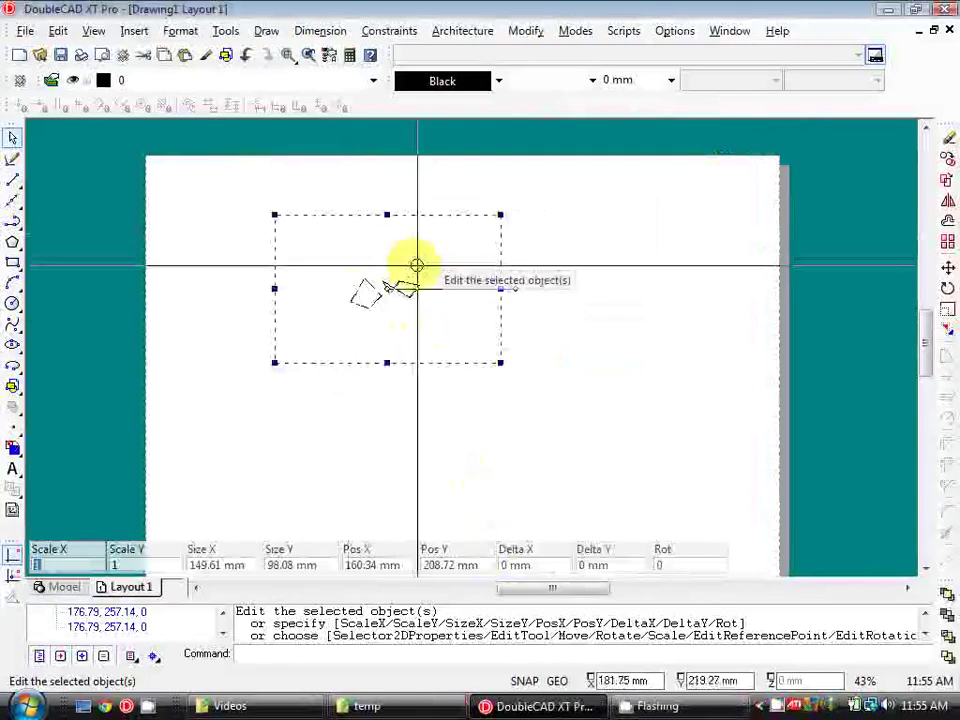
{"action": "left_click", "coordinate": [529, 318]}
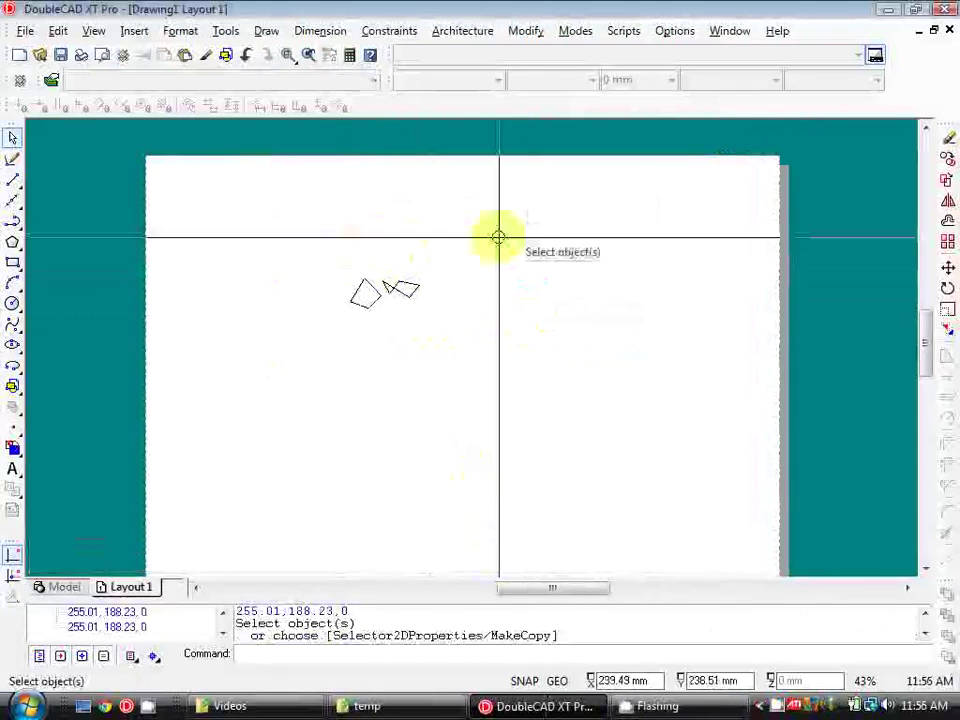
- Add a second viewport below the first, displaying named view 2
{"action": "left_click", "coordinate": [93, 31]}
{"action": "mouse_move", "coordinate": [181, 234]}
{"action": "mouse_move", "coordinate": [230, 227]}
{"action": "left_click", "coordinate": [312, 228]}
{"action": "left_click", "coordinate": [349, 390]}
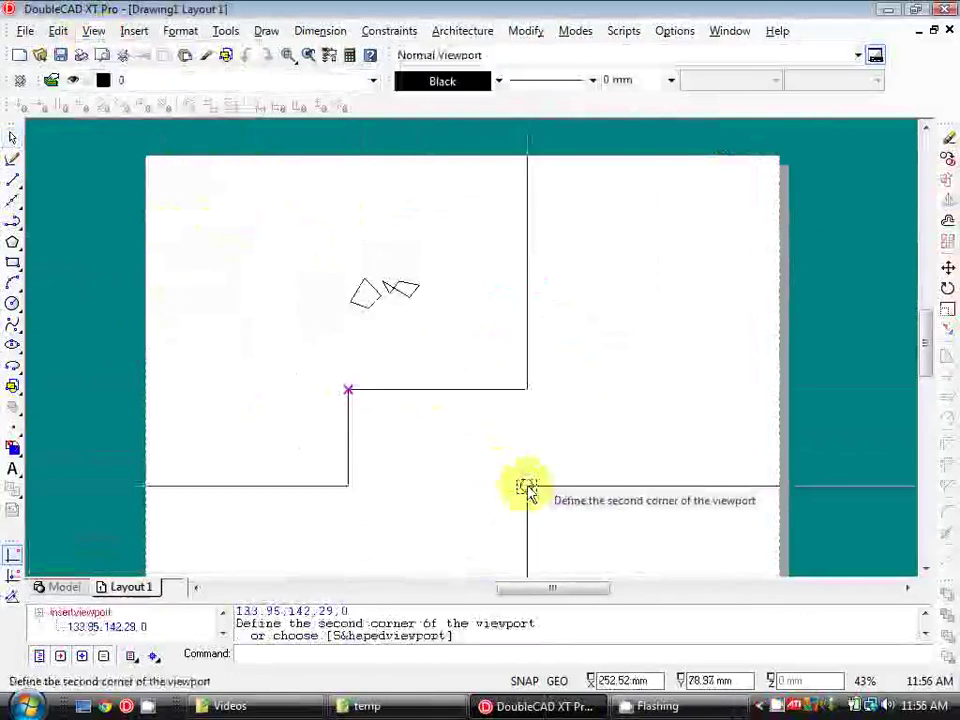
{"action": "left_click", "coordinate": [526, 486]}
{"action": "double_click", "coordinate": [364, 354]}
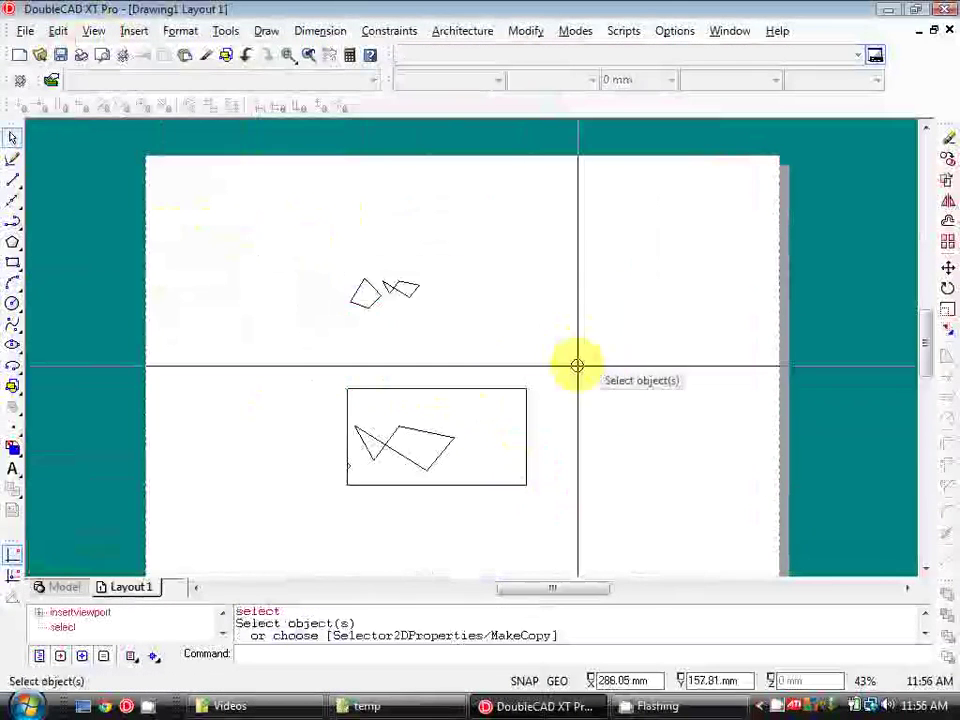
- Draw a diagonal line through both shapes in model space and check it in the Layout 1 viewports
{"action": "left_click", "coordinate": [63, 589]}
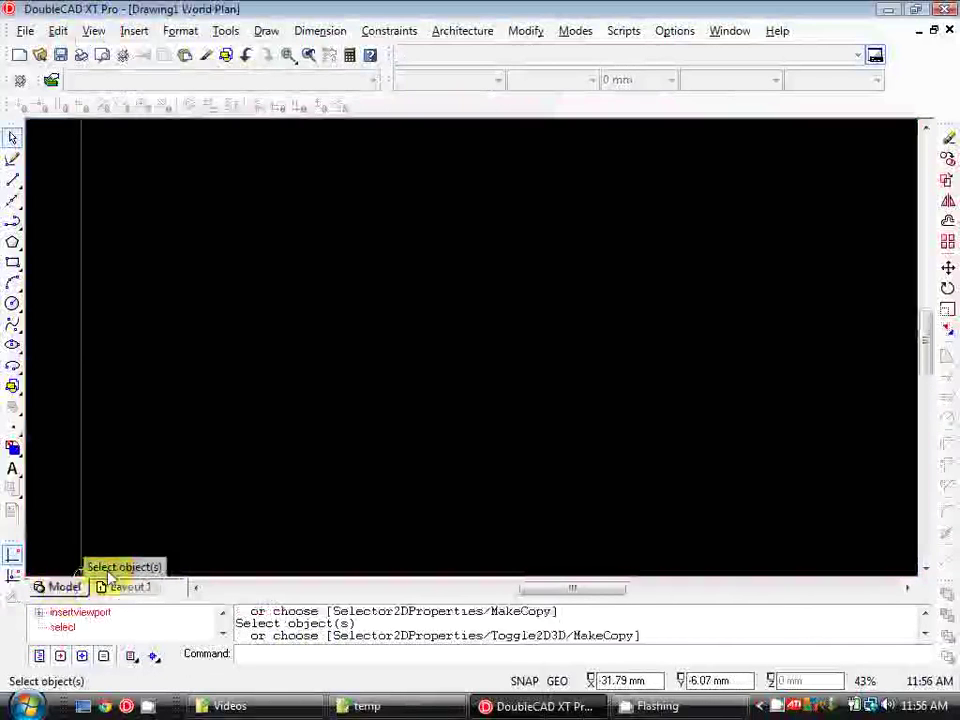
{"action": "key", "text": "l"}
{"action": "left_click", "coordinate": [440, 354]}
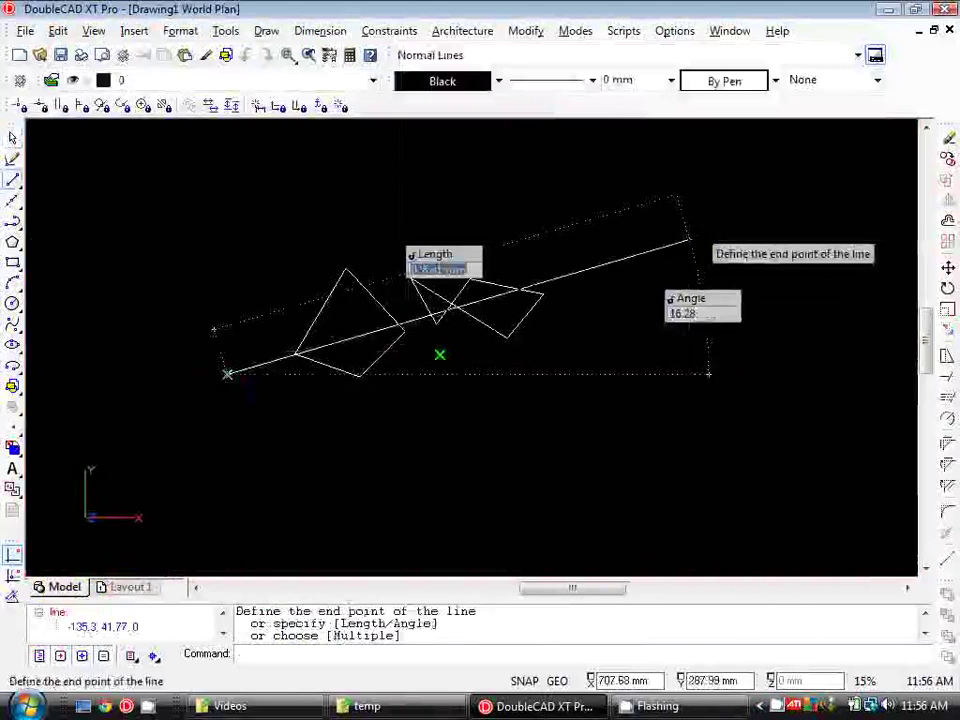
{"action": "left_click", "coordinate": [689, 240]}
{"action": "key", "text": "Escape"}
{"action": "left_click", "coordinate": [127, 587]}
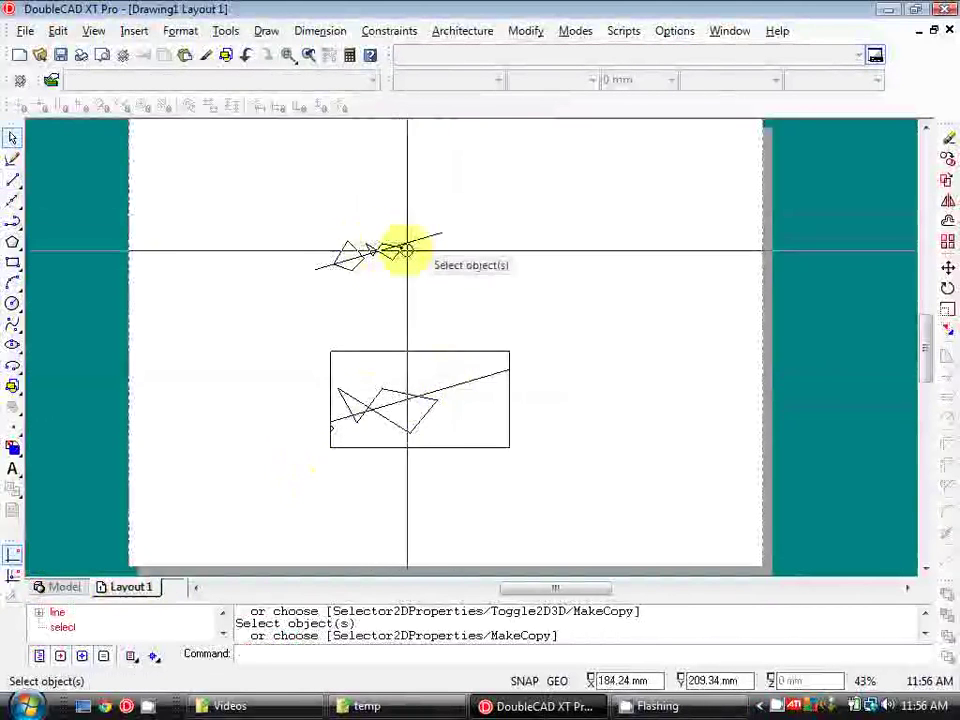
{"action": "middle_click_drag", "start_coordinate": [403, 251], "coordinate": [360, 279]}
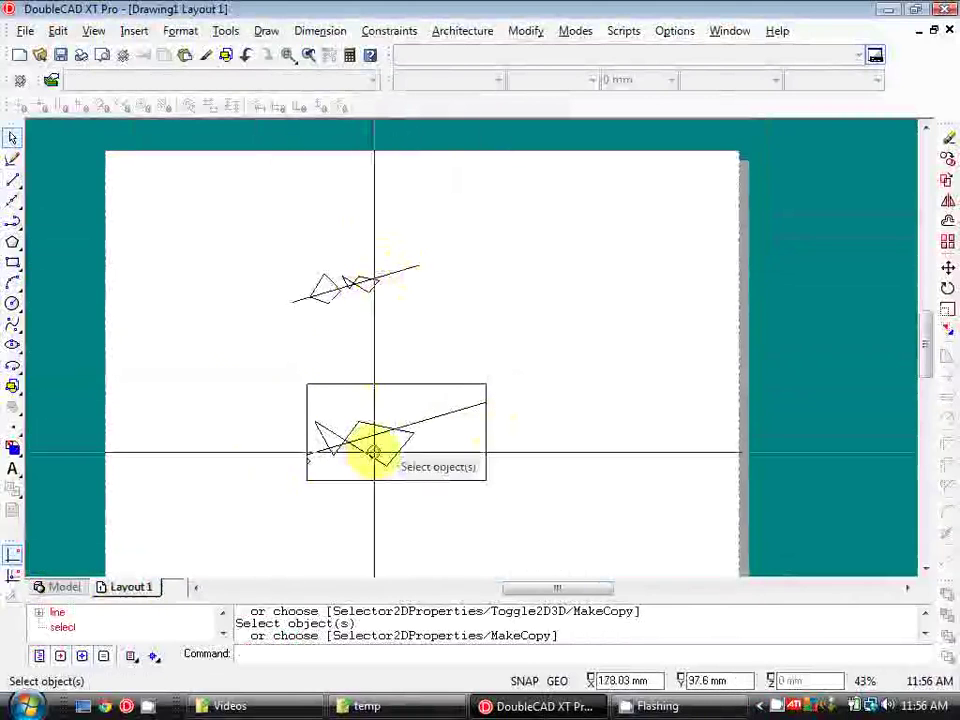
{"action": "left_click", "coordinate": [62, 586]}
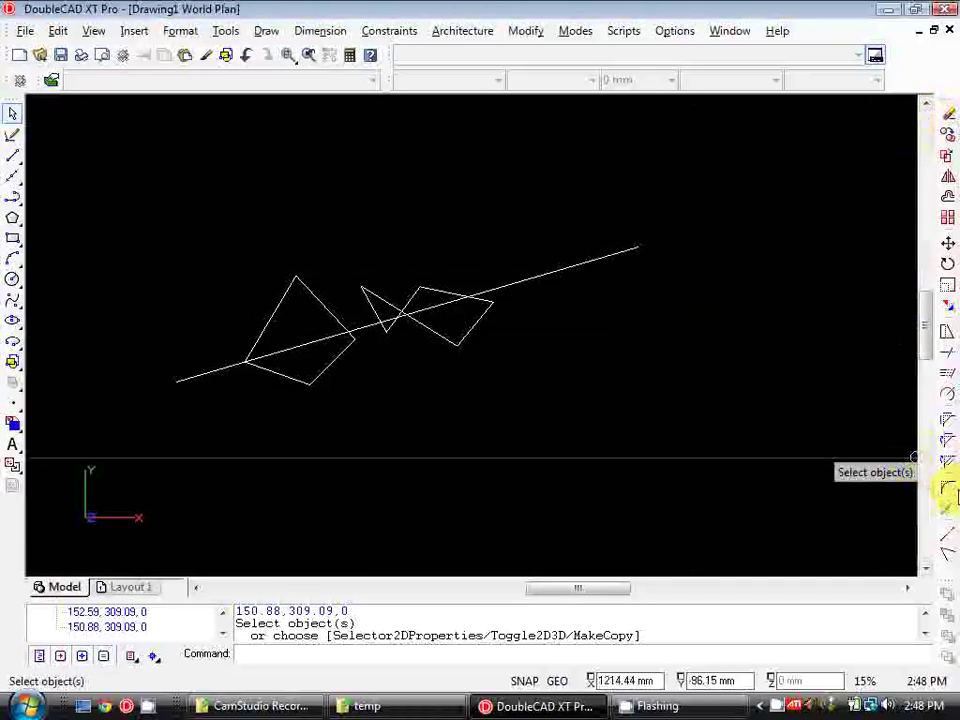
{"action": "left_click", "coordinate": [946, 115]}
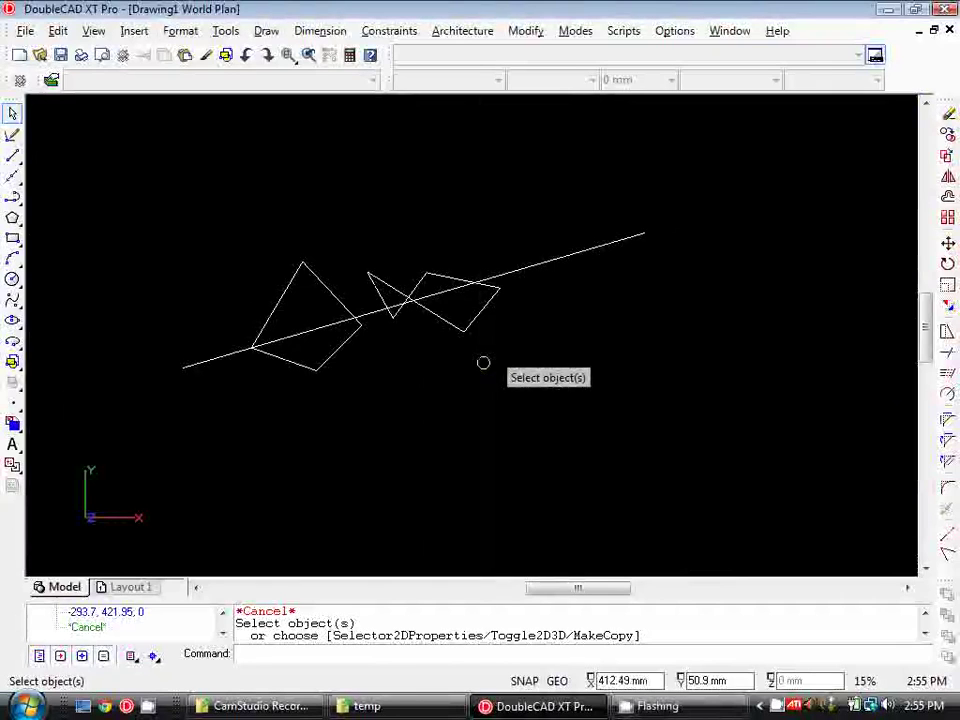
- Delete the two four-sided shapes and the diagonal line
{"action": "left_click", "coordinate": [619, 450]}
{"action": "left_click", "coordinate": [144, 165]}
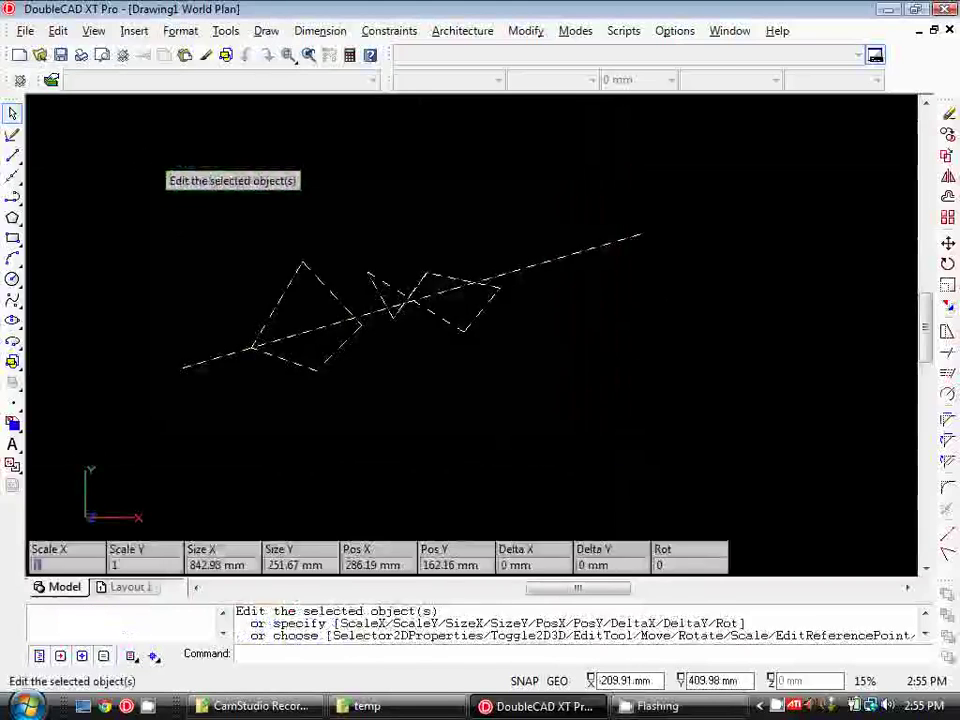
{"action": "key", "text": "Delete"}
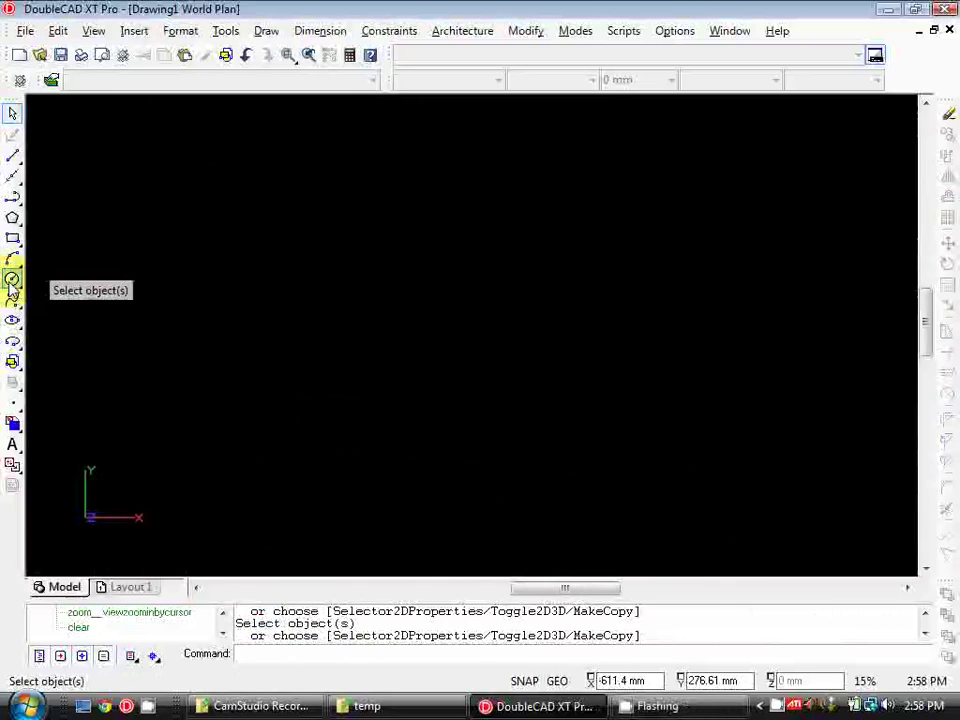
- Draw a circle centred at 0,0 and pan it into view
{"action": "left_click", "coordinate": [12, 283]}
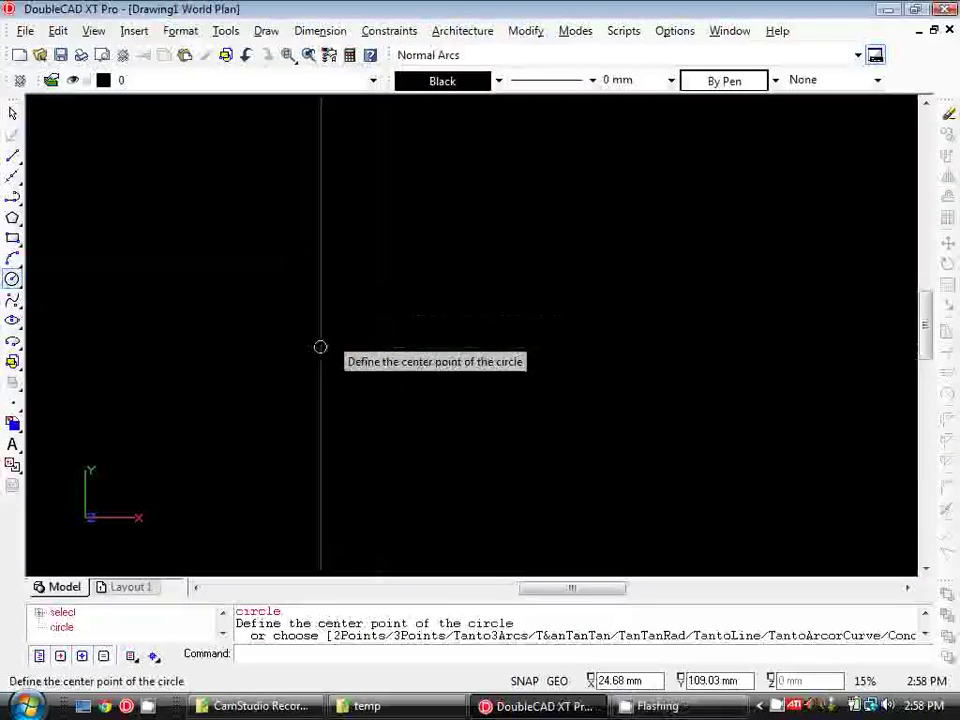
{"action": "type", "text": "0"}
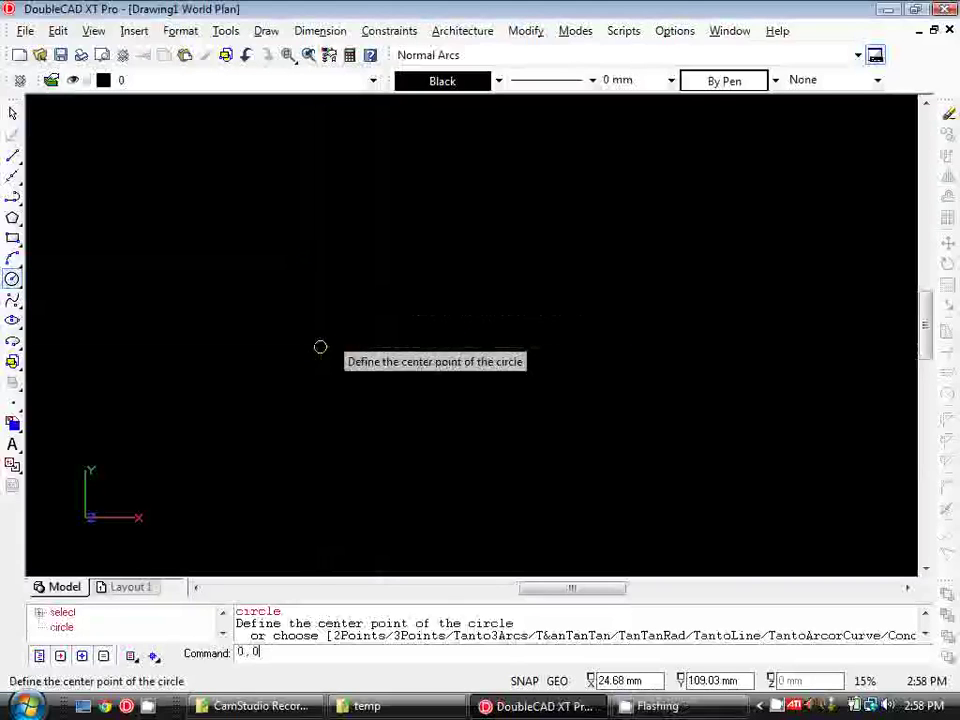
{"action": "type", "text": ",0"}
{"action": "key", "text": "Return"}
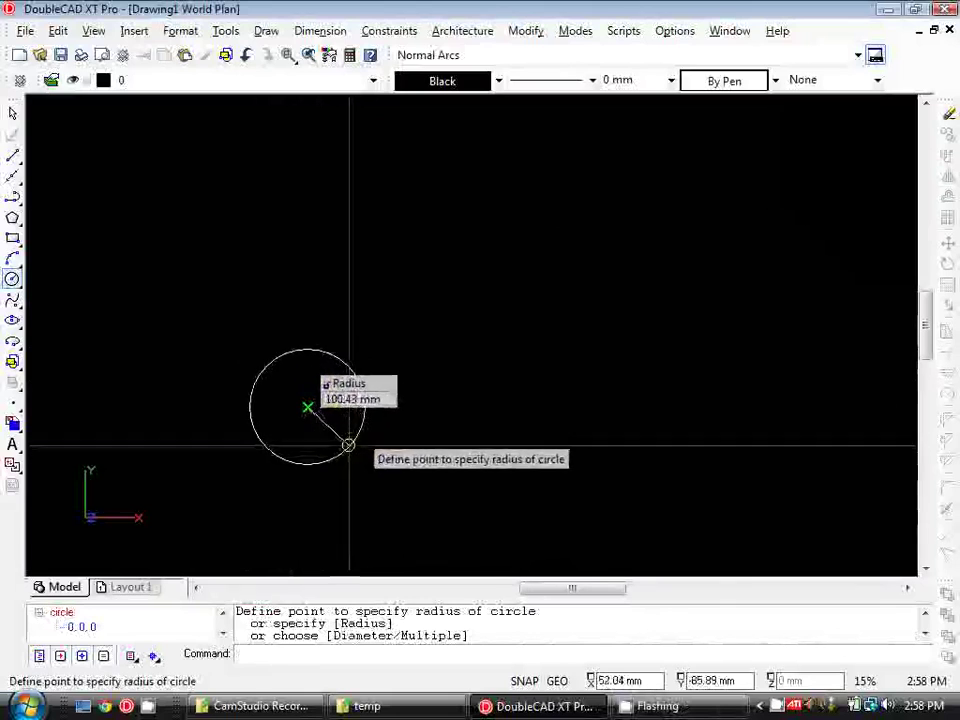
{"action": "left_click", "coordinate": [358, 406]}
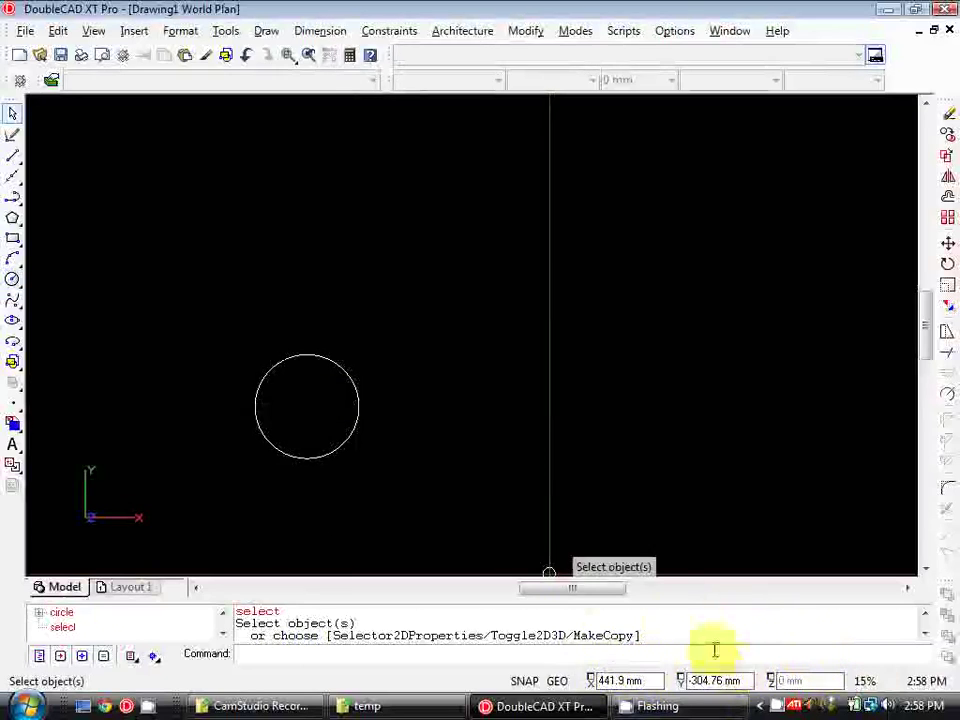
{"action": "middle_click_drag", "start_coordinate": [405, 466], "coordinate": [435, 433]}
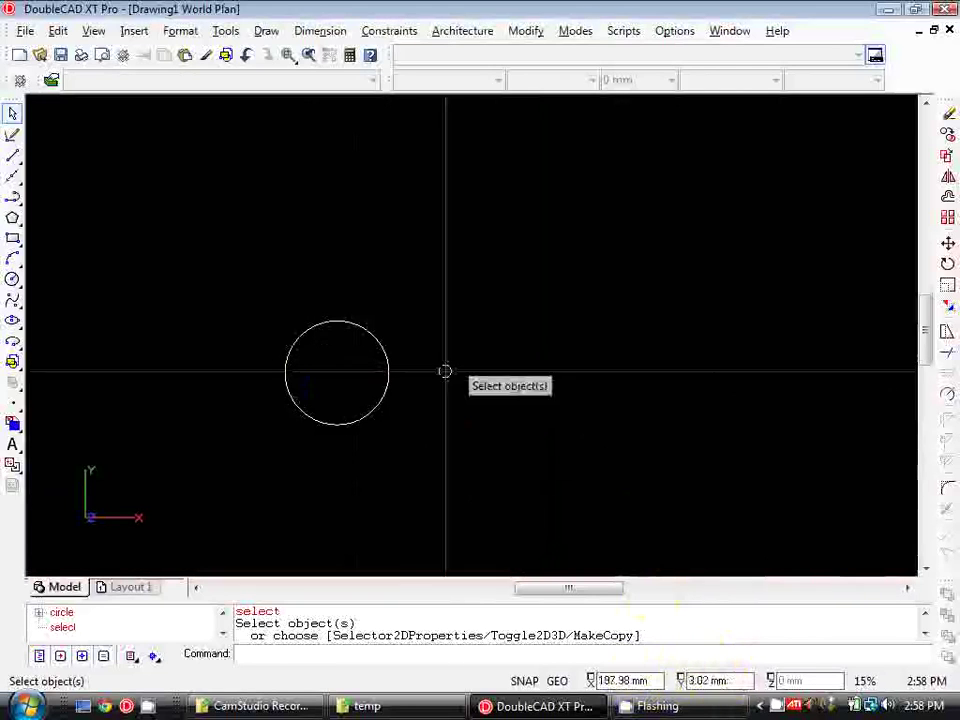
- Start a straight line at 0,0, the first circle's centre, leaving its end point open
{"action": "left_click", "coordinate": [16, 156]}
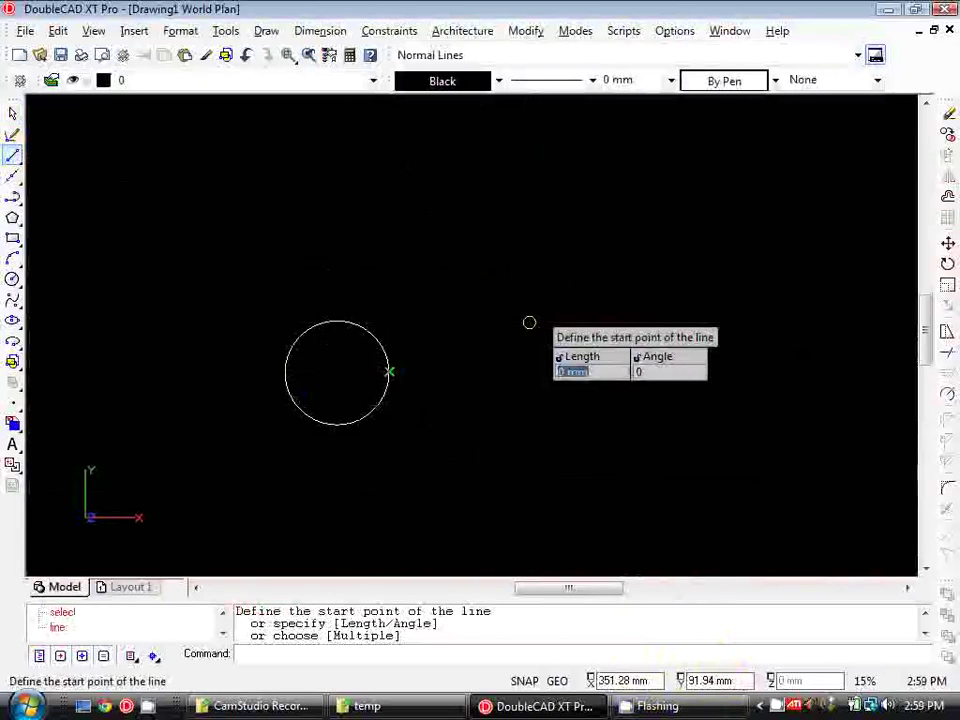
{"action": "type", "text": "0,0"}
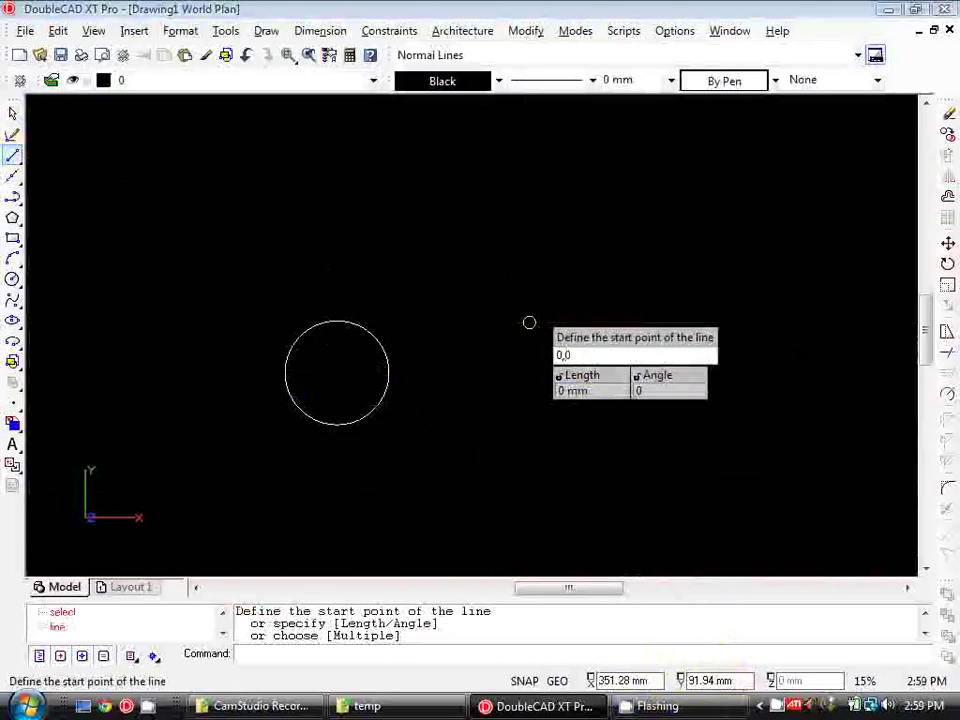
{"action": "key", "text": "Return"}
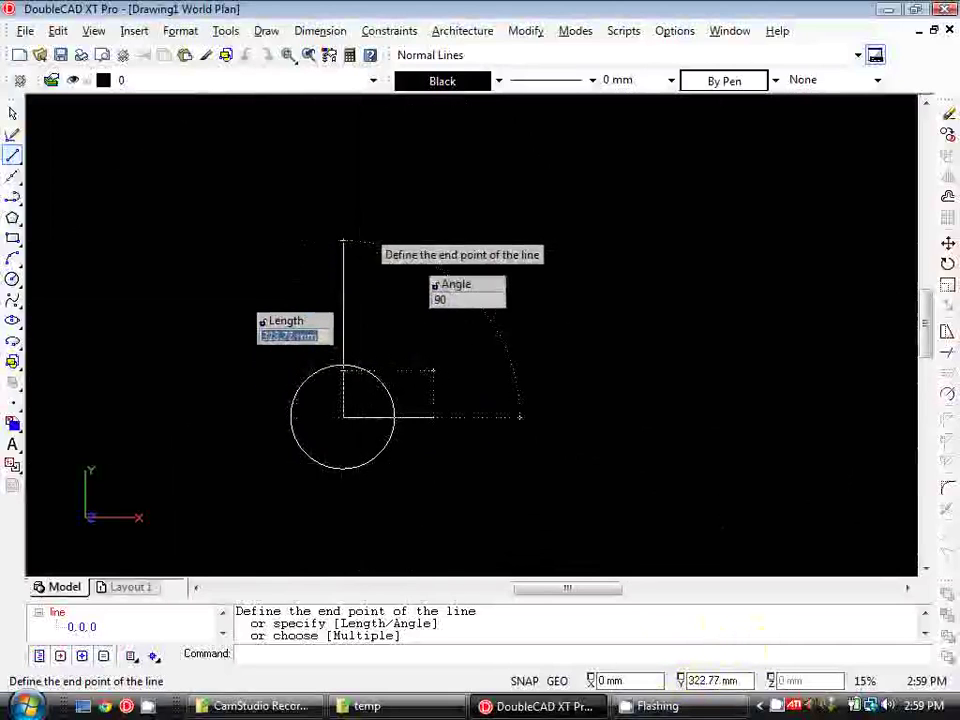
{"action": "left_click", "coordinate": [346, 167]}
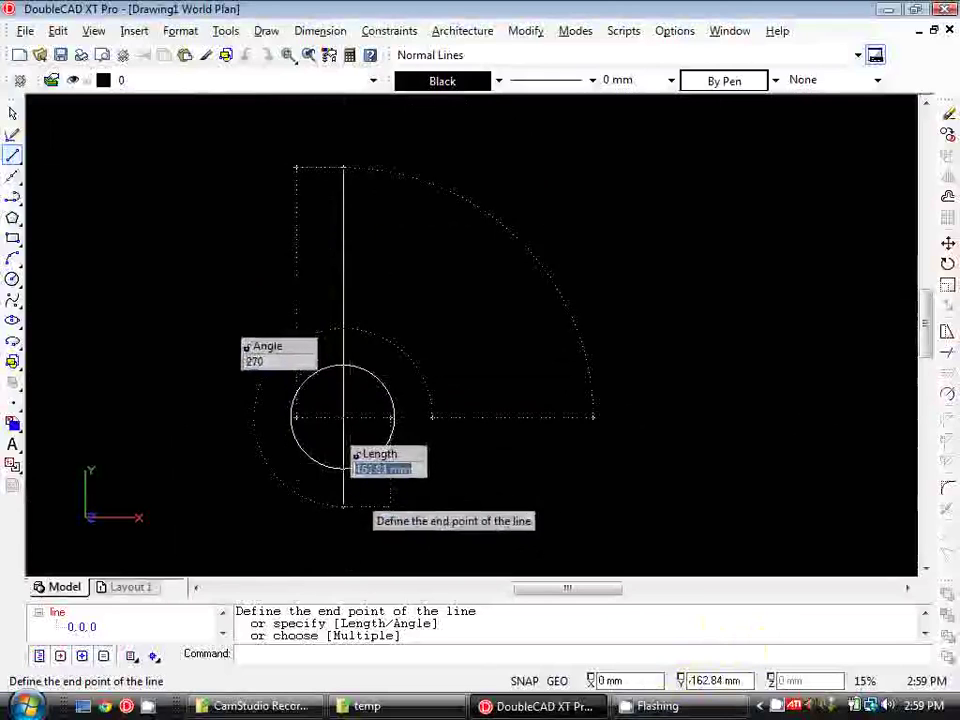
{"action": "scroll", "coordinate": [350, 512], "scroll_direction": "down", "scroll_amount": 5}
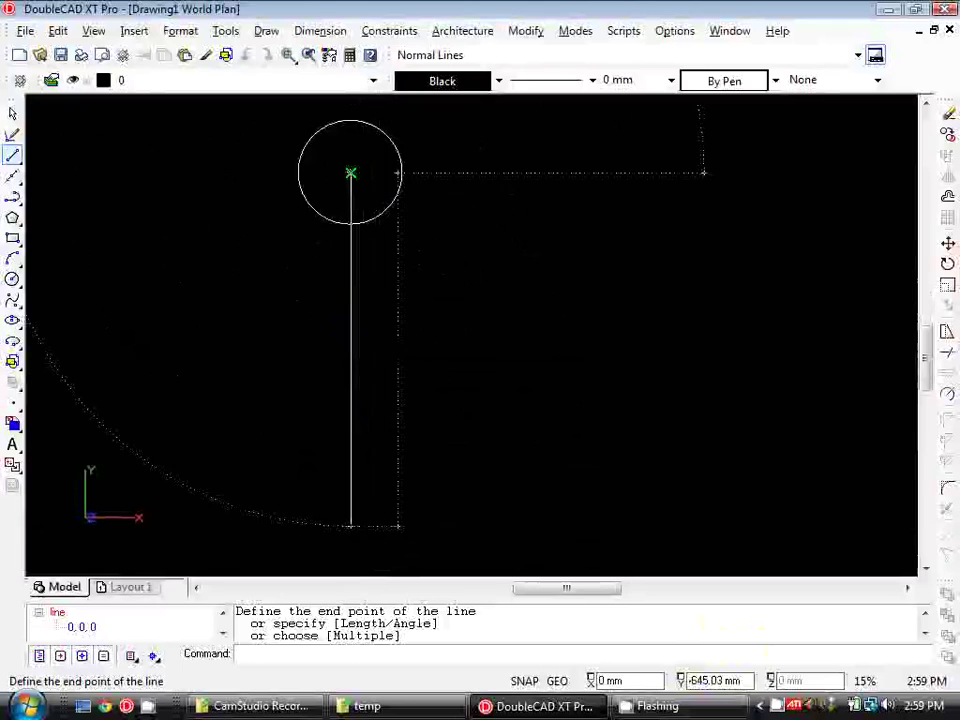
{"action": "scroll", "coordinate": [350, 525], "scroll_direction": "up", "scroll_amount": 5}
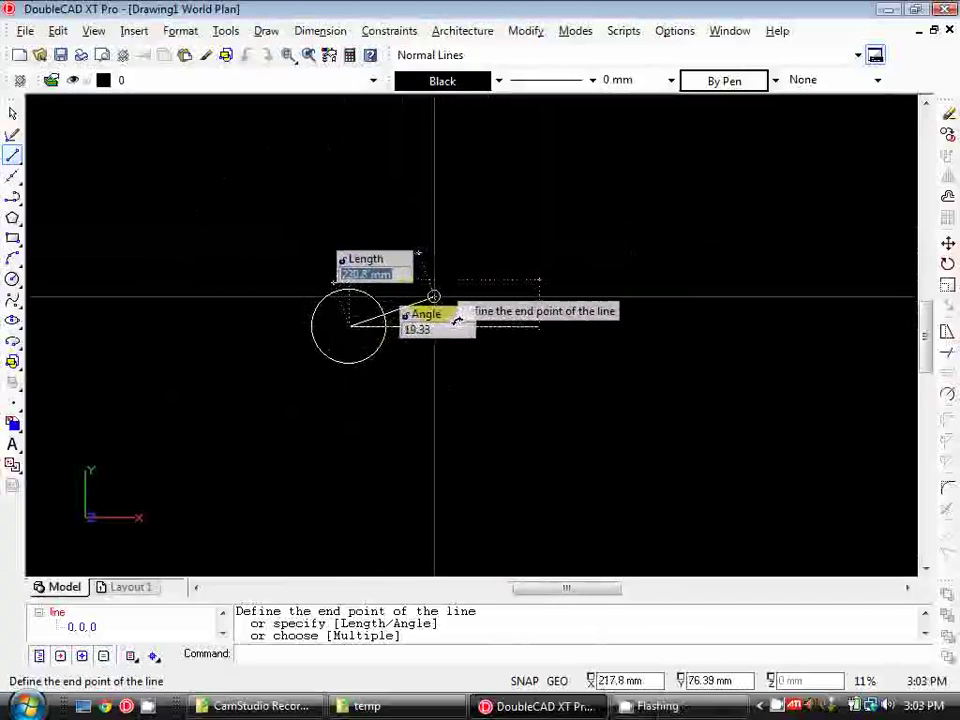
- End the line at 150,150 so it runs diagonally past the circle, then finish the Line command
{"action": "type", "text": "150,150"}
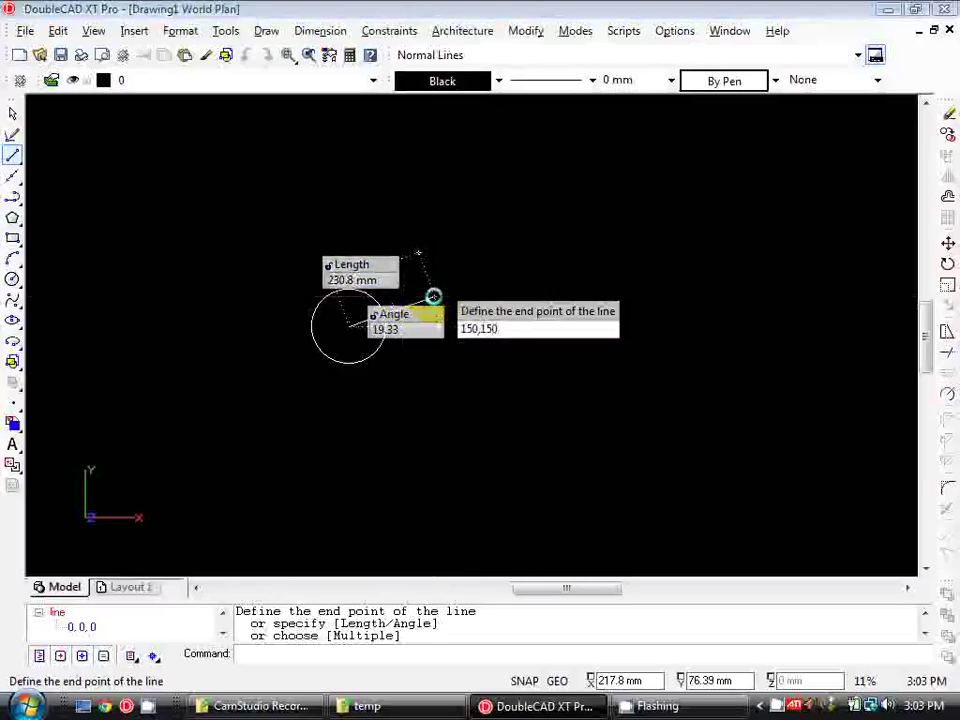
{"action": "key", "text": "Return"}
{"action": "key", "text": "Escape"}
{"action": "scroll", "coordinate": [420, 270], "scroll_direction": "up", "scroll_amount": 2}
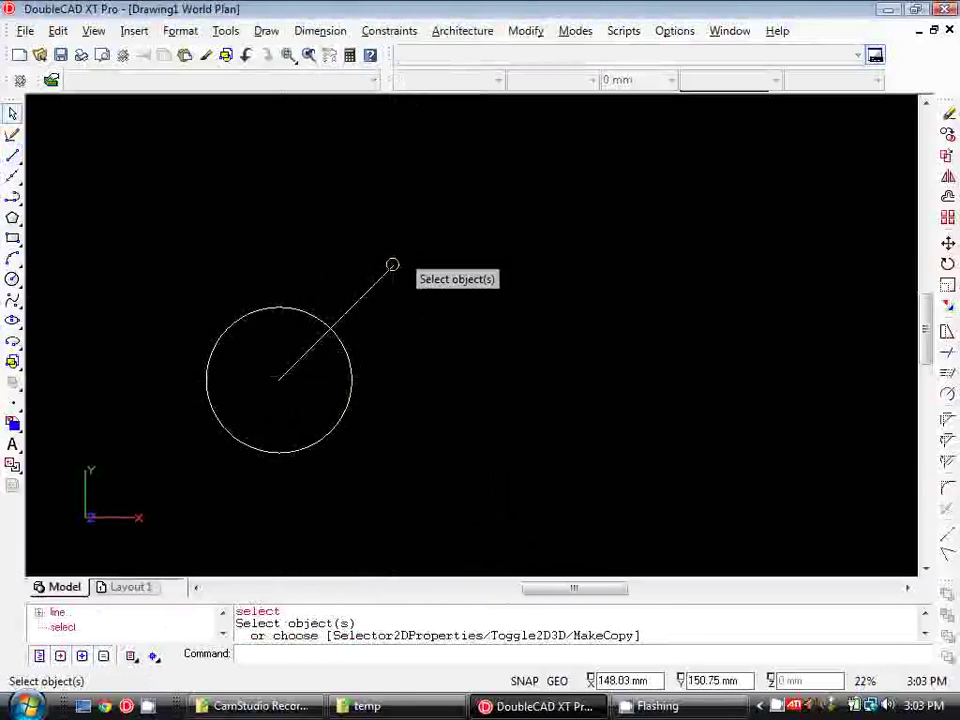
{"action": "scroll", "coordinate": [340, 385], "scroll_direction": "down", "scroll_amount": 2}
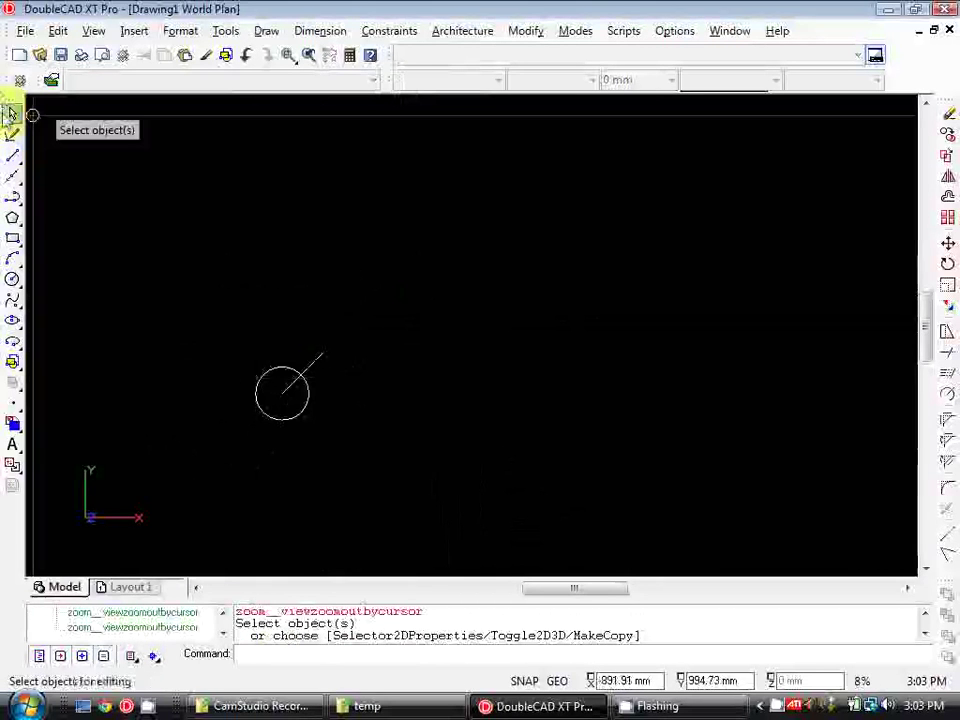
- Draw a smaller circle centred at 200,0, right of the first circle
{"action": "left_click", "coordinate": [14, 158]}
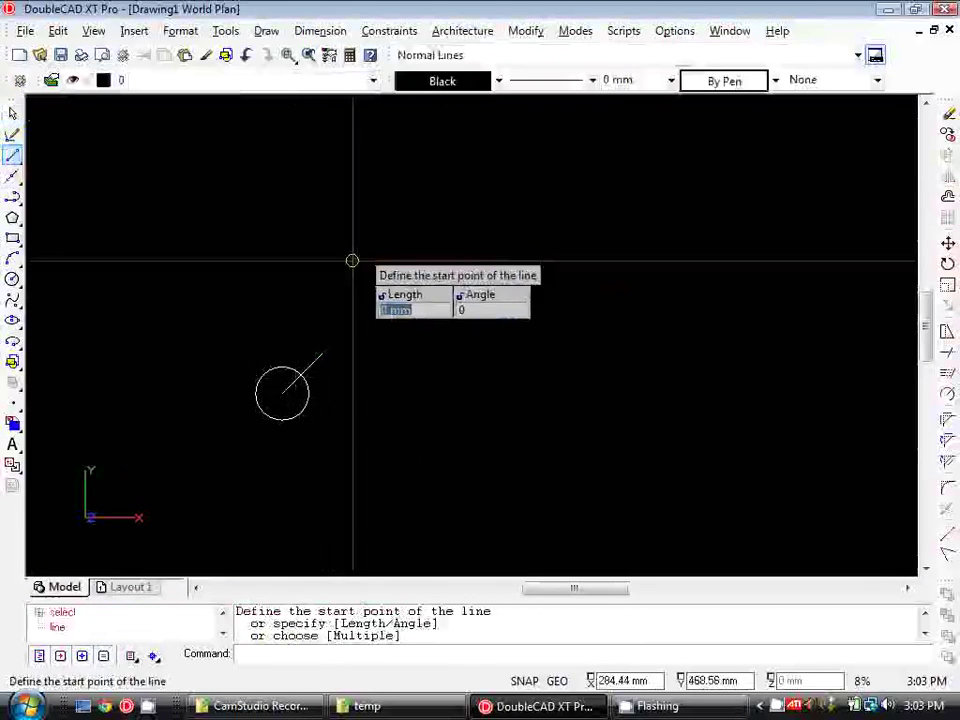
{"action": "left_click", "coordinate": [13, 279]}
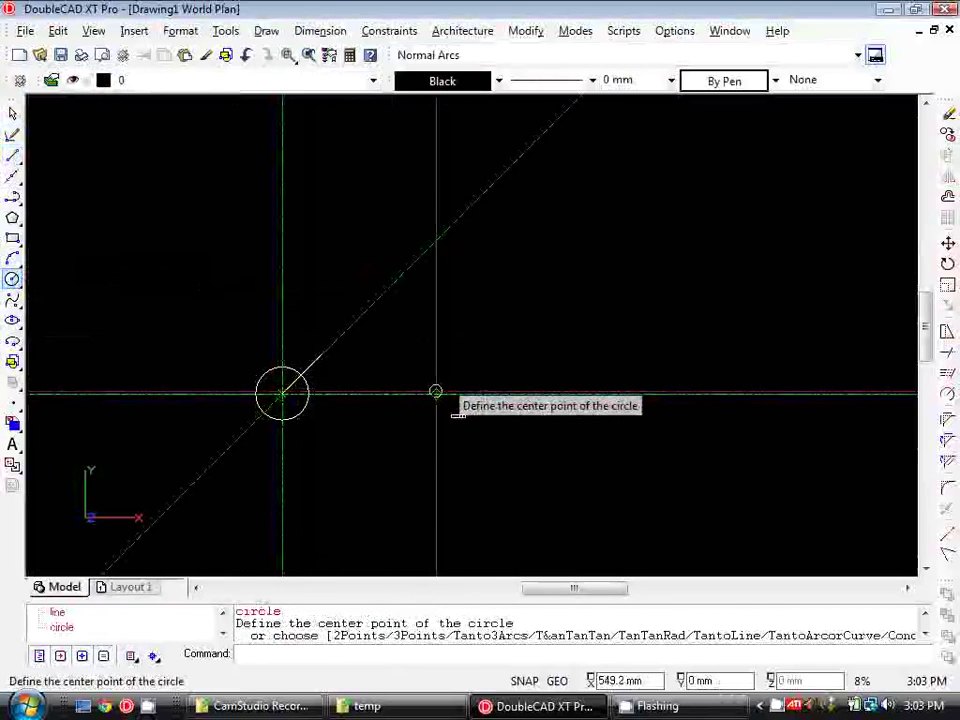
{"action": "key", "text": "Down"}
{"action": "type", "text": "0,0"}
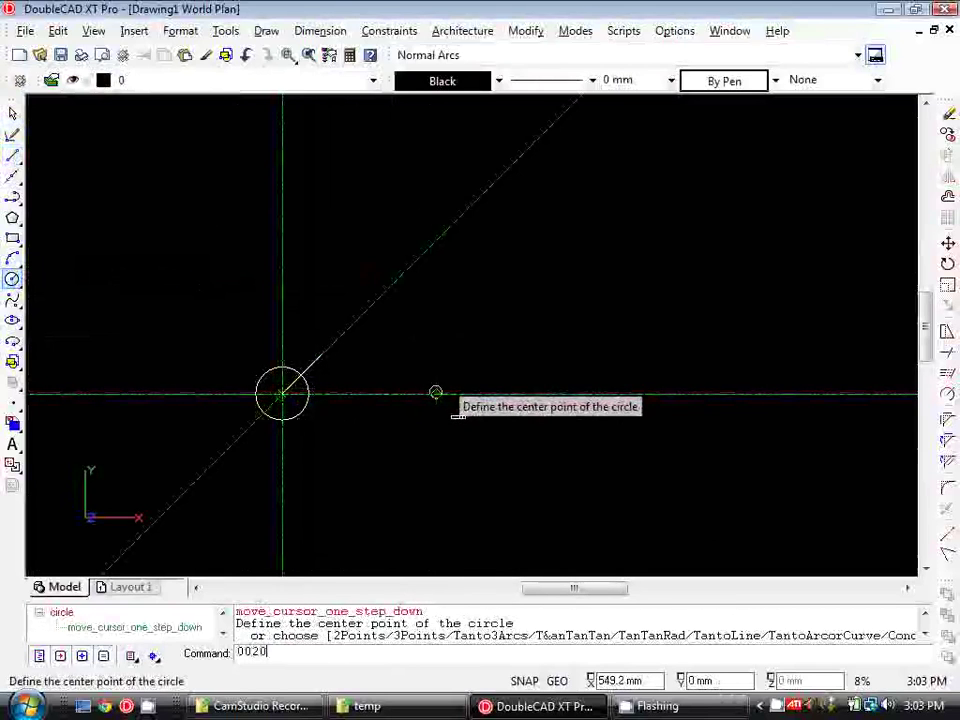
{"action": "type", "text": "2,0"}
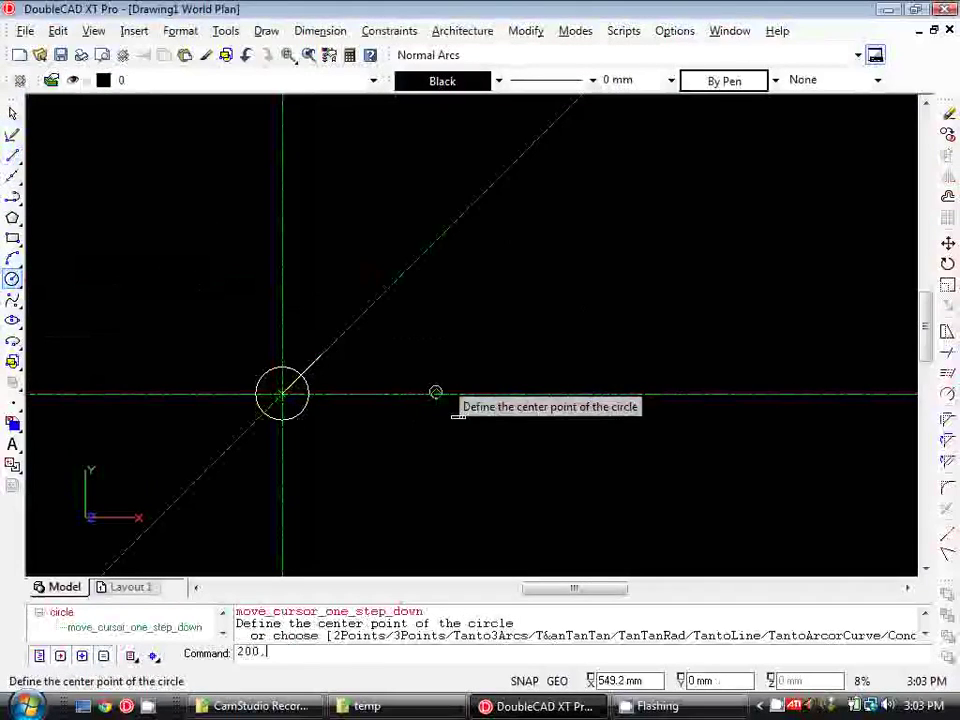
{"action": "key", "text": "Return"}
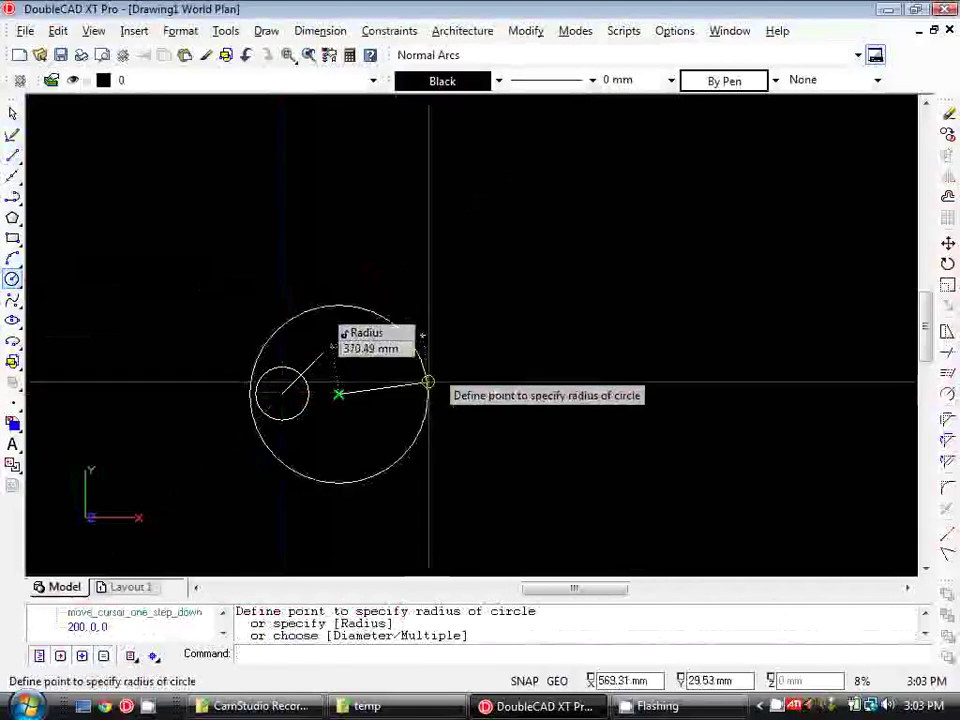
{"action": "left_click", "coordinate": [353, 389]}
{"action": "scroll", "coordinate": [324, 399], "scroll_direction": "up", "scroll_amount": 4}
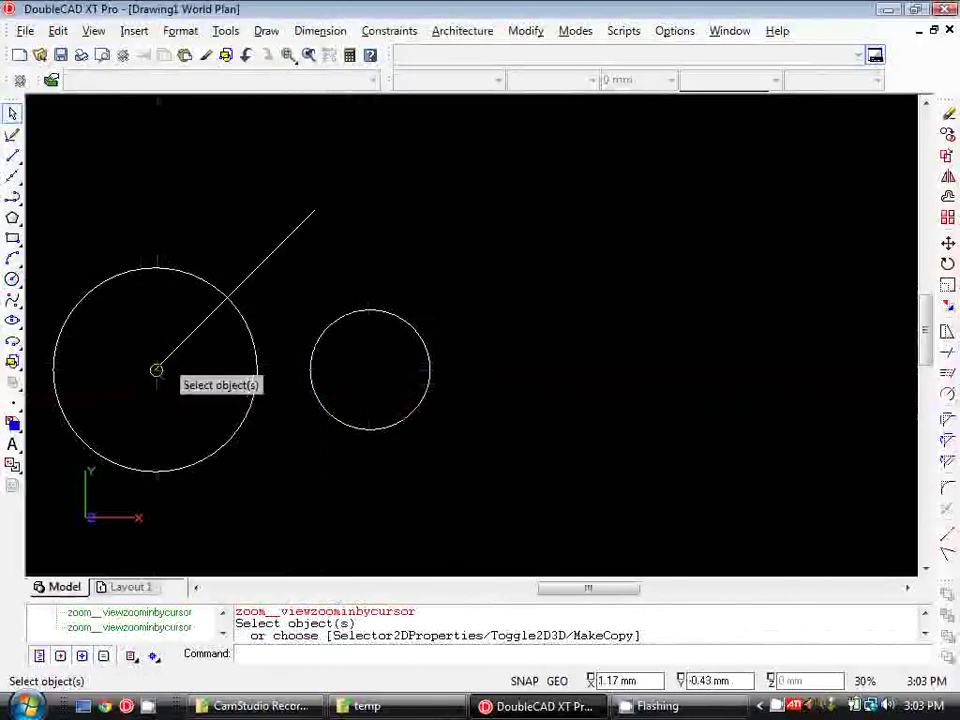
{"action": "scroll", "coordinate": [350, 330], "scroll_direction": "down", "scroll_amount": 1}
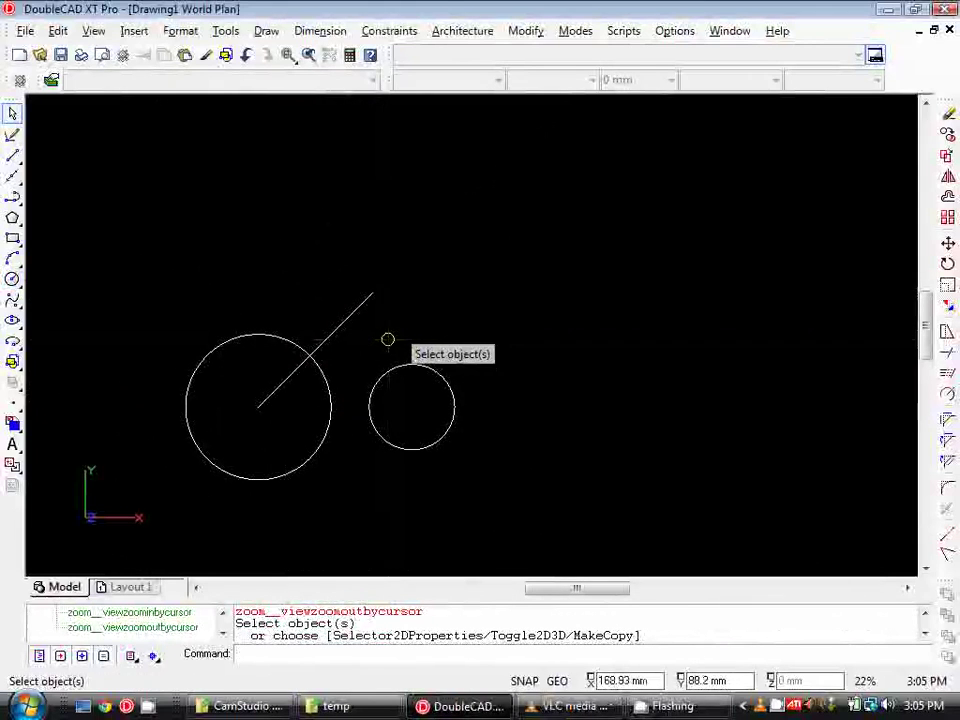
{"action": "middle_click_drag", "start_coordinate": [388, 340], "coordinate": [364, 401]}
{"action": "scroll", "coordinate": [340, 392], "scroll_direction": "down", "scroll_amount": 2}
{"action": "left_click", "coordinate": [12, 155]}
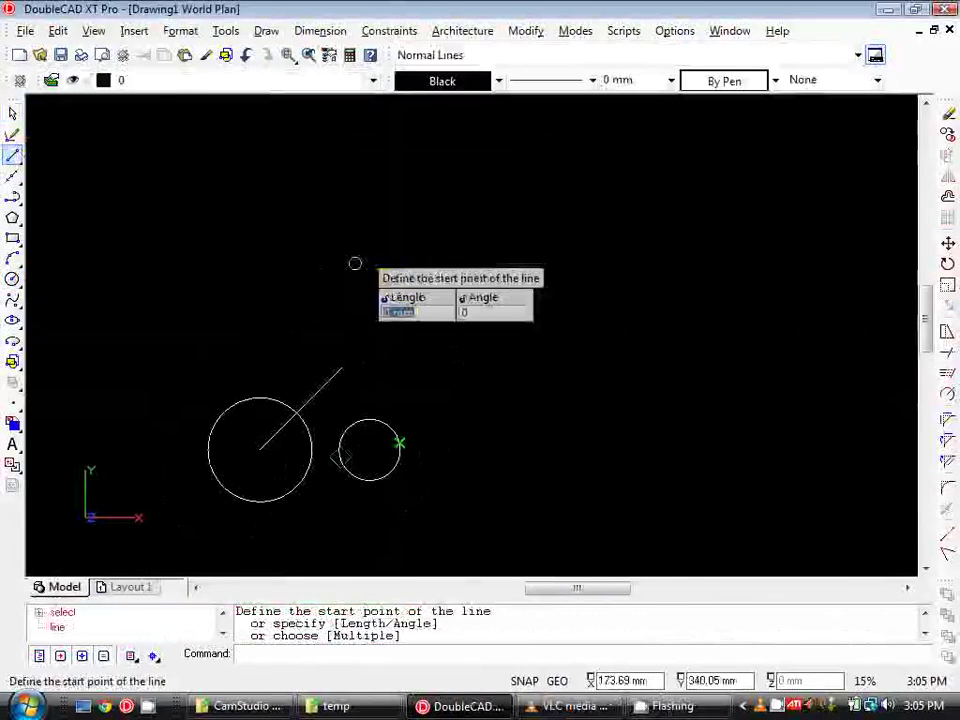
{"action": "left_click", "coordinate": [345, 248]}
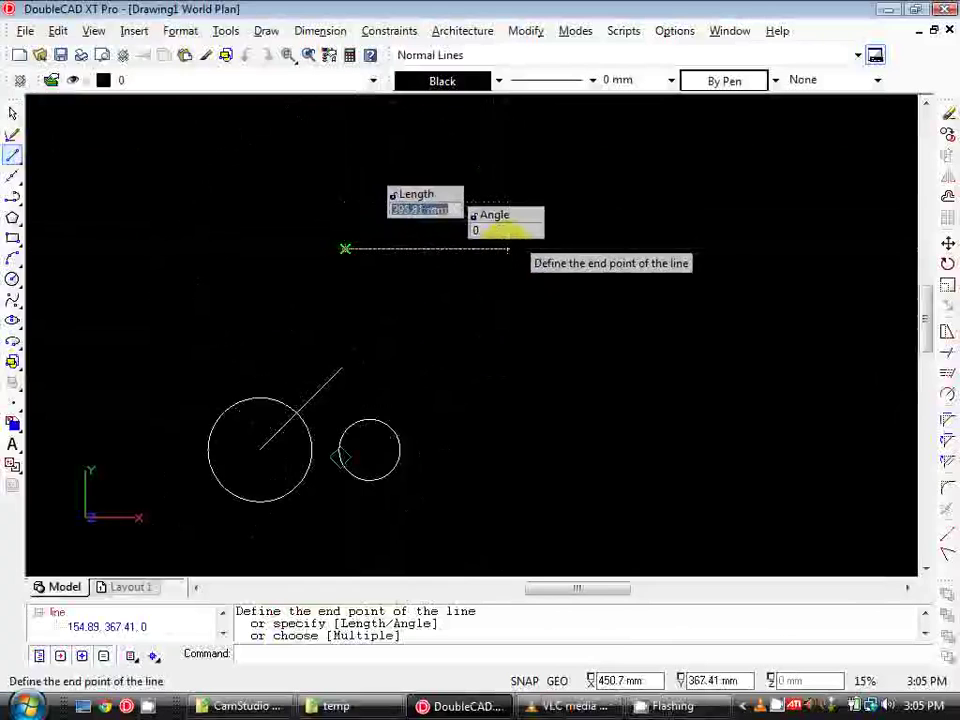
{"action": "key", "text": "Down"}
{"action": "type", "text": "00"}
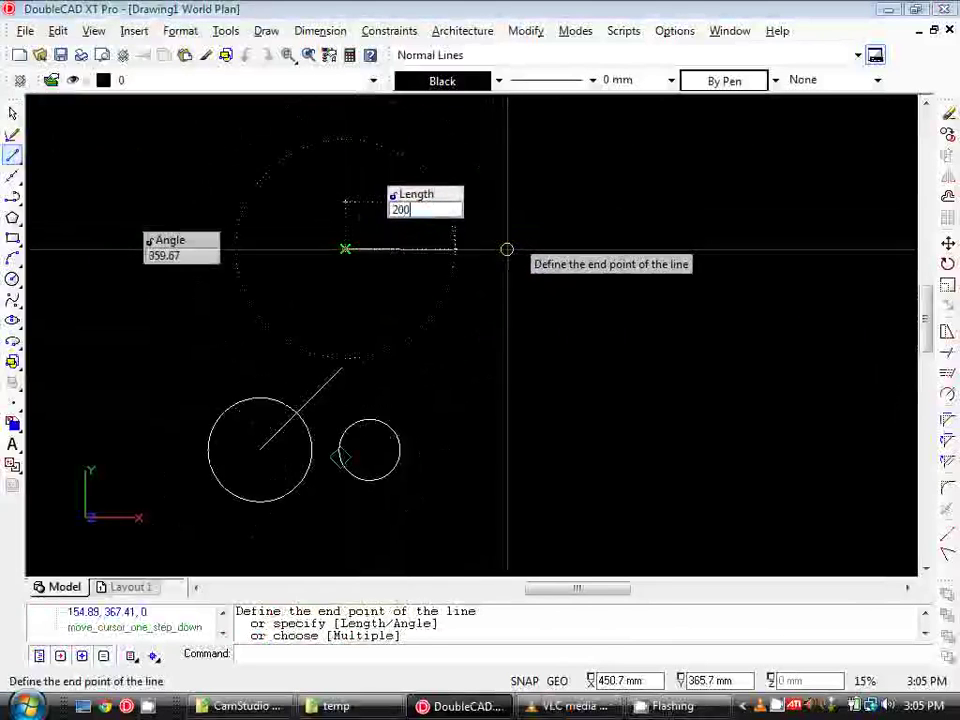
{"action": "type", "text": ",0"}
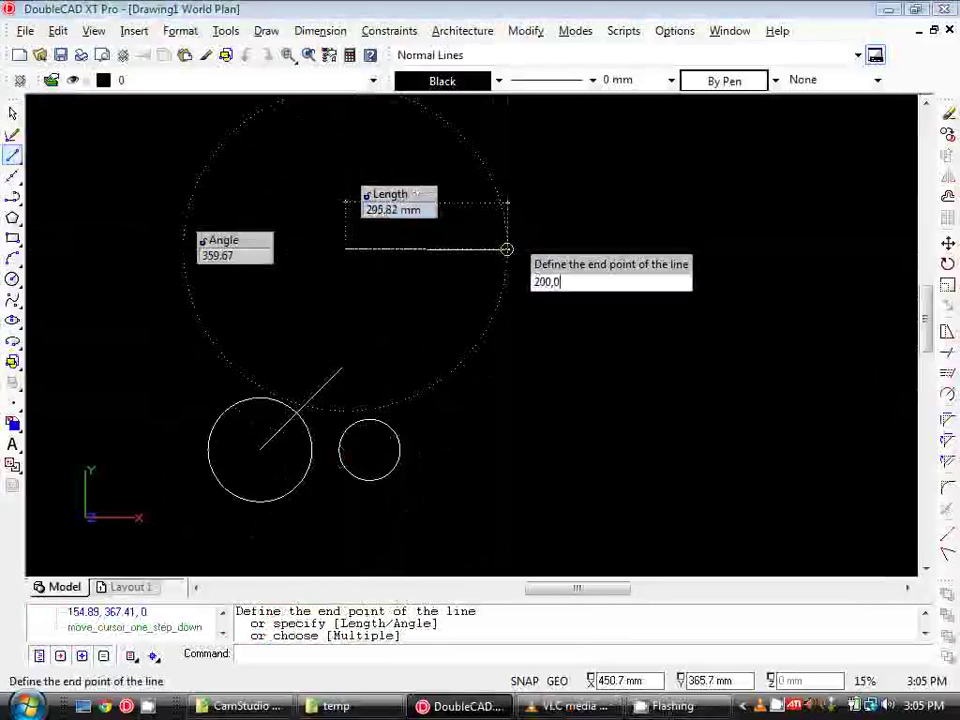
{"action": "key", "text": "Return"}
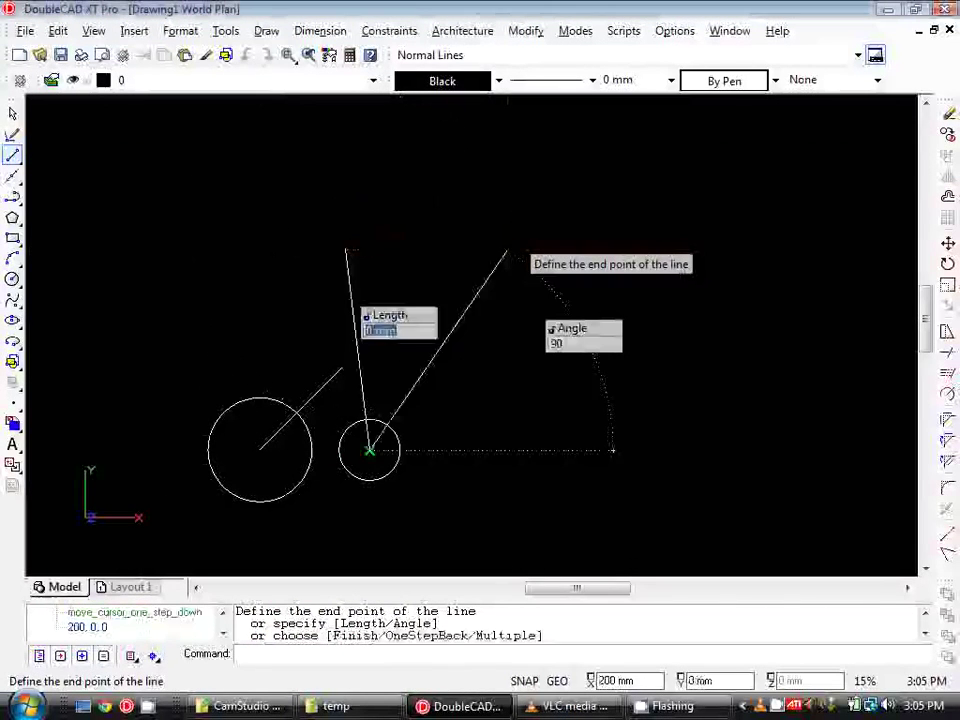
{"action": "key", "text": "Escape"}
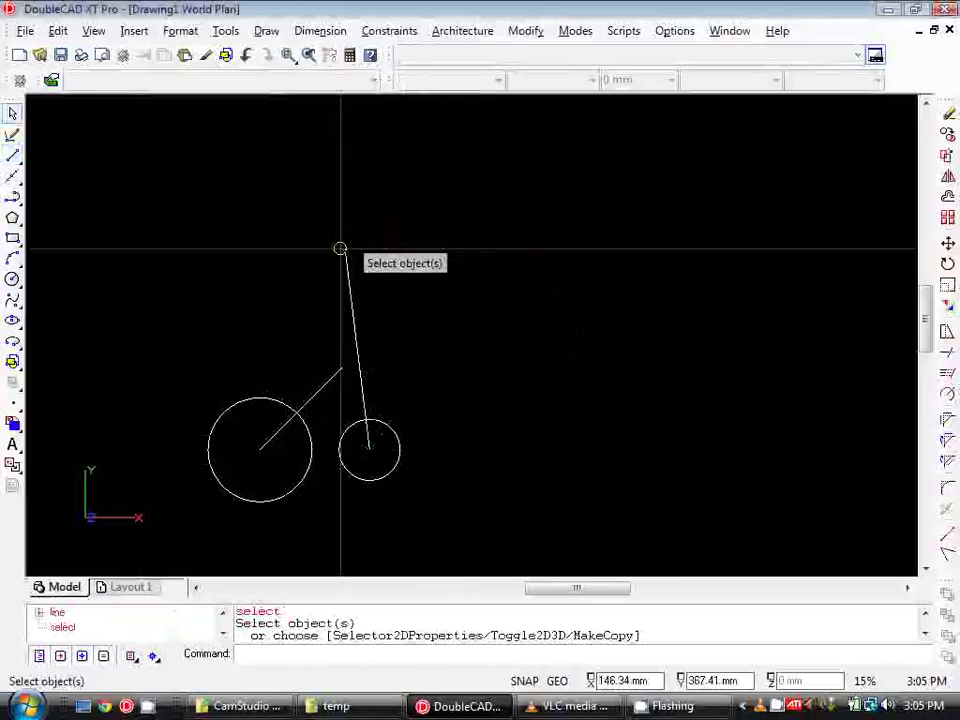
{"action": "scroll", "coordinate": [369, 447], "scroll_direction": "up", "scroll_amount": 4}
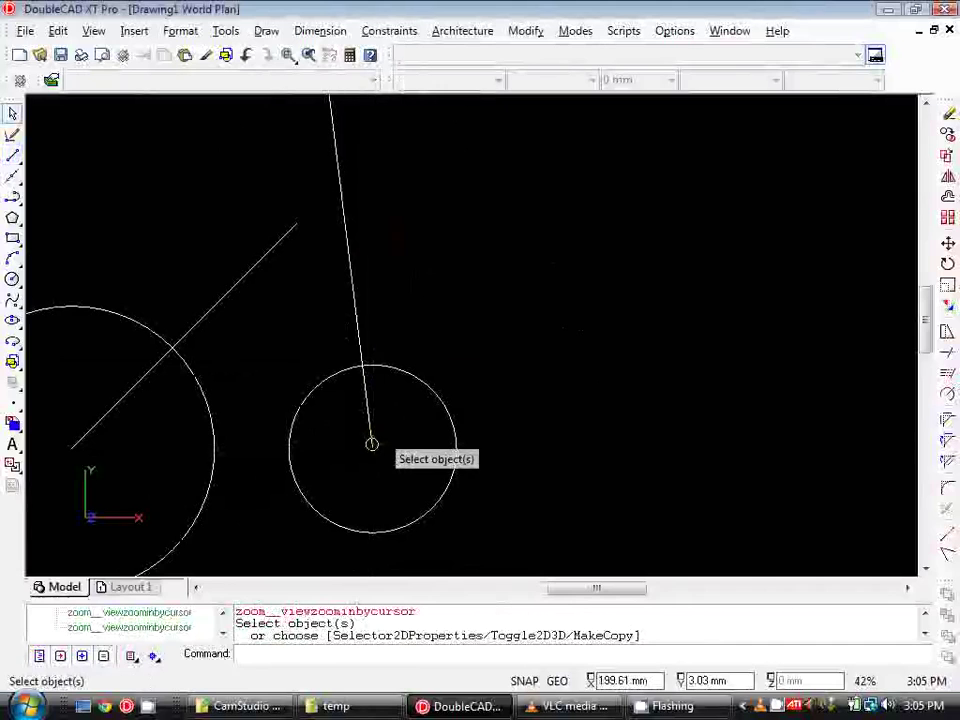
{"action": "scroll", "coordinate": [371, 446], "scroll_direction": "down", "scroll_amount": 2}
{"action": "scroll", "coordinate": [425, 420], "scroll_direction": "down", "scroll_amount": 2}
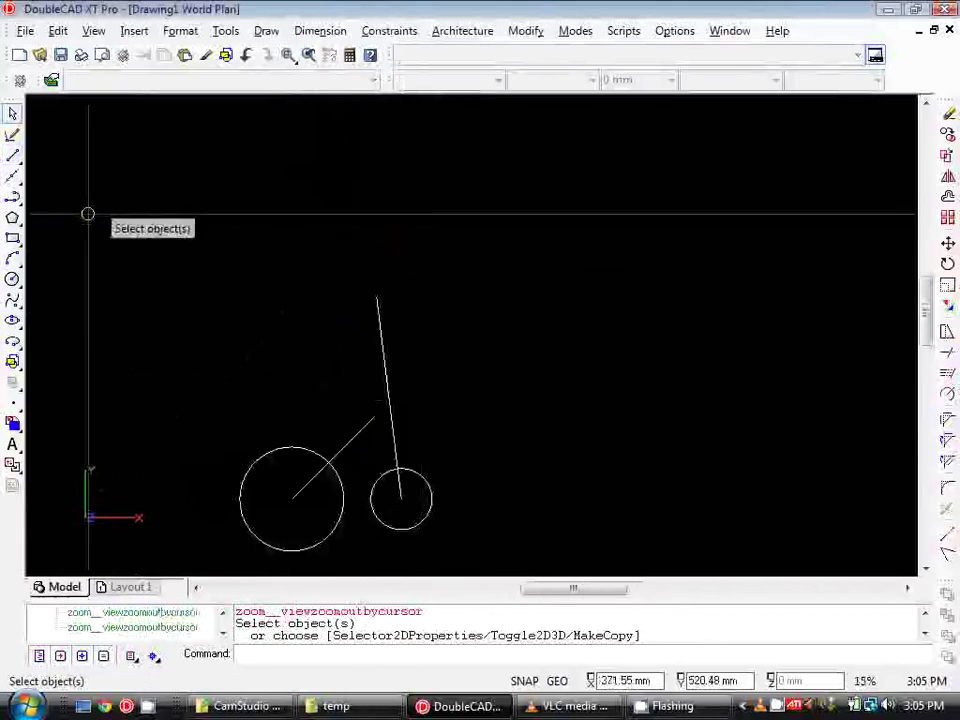
{"action": "left_click", "coordinate": [12, 158]}
{"action": "left_click", "coordinate": [339, 249]}
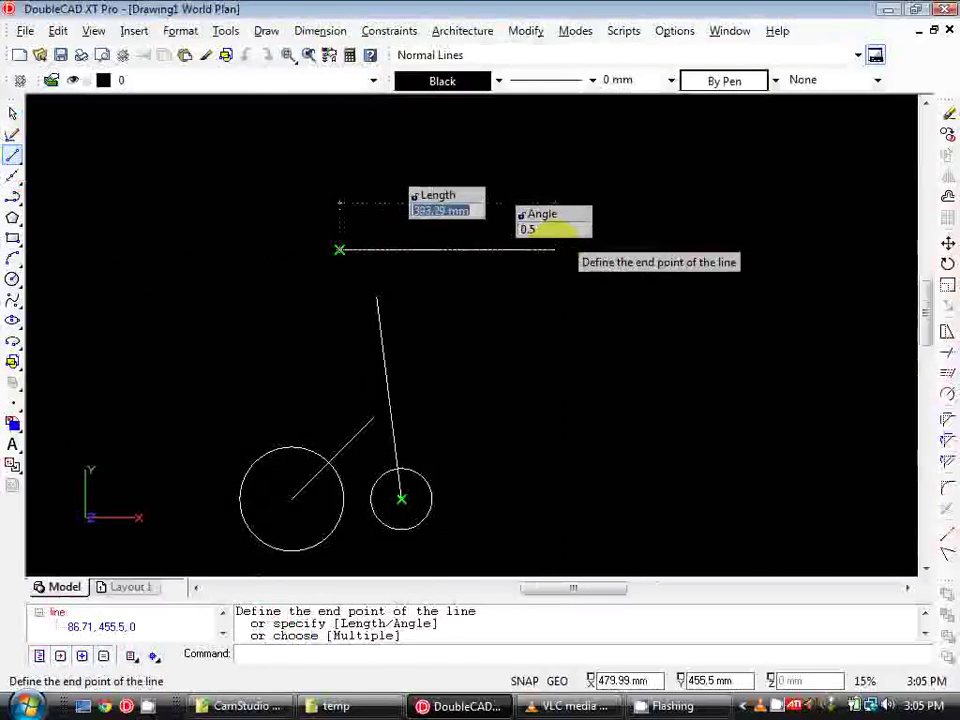
{"action": "type", "text": "@"}
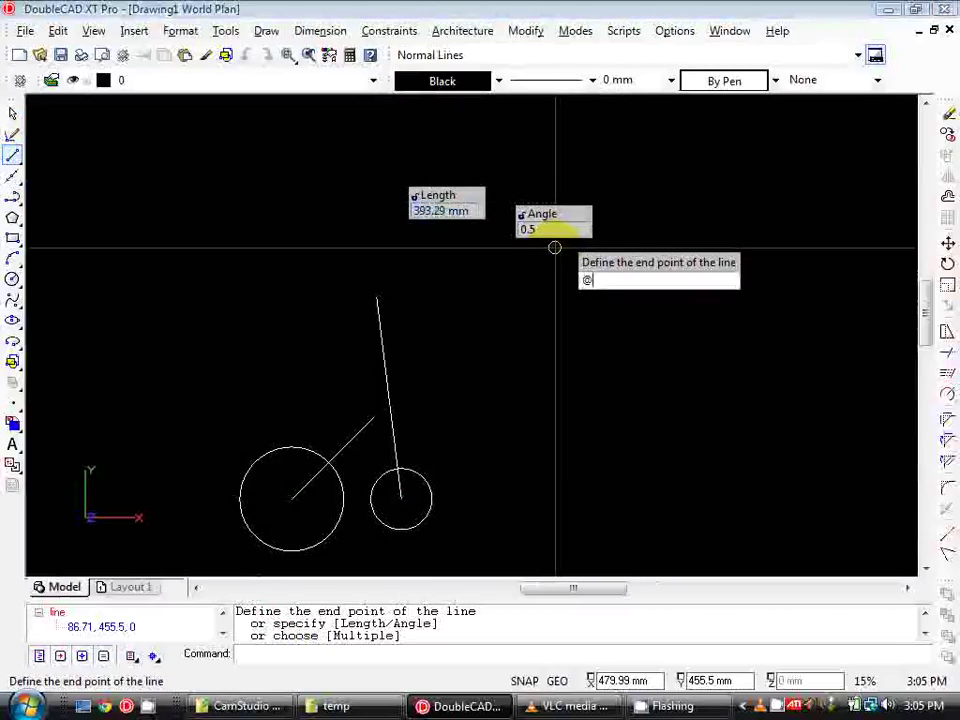
{"action": "type", "text": "200,0"}
{"action": "key", "text": "Return"}
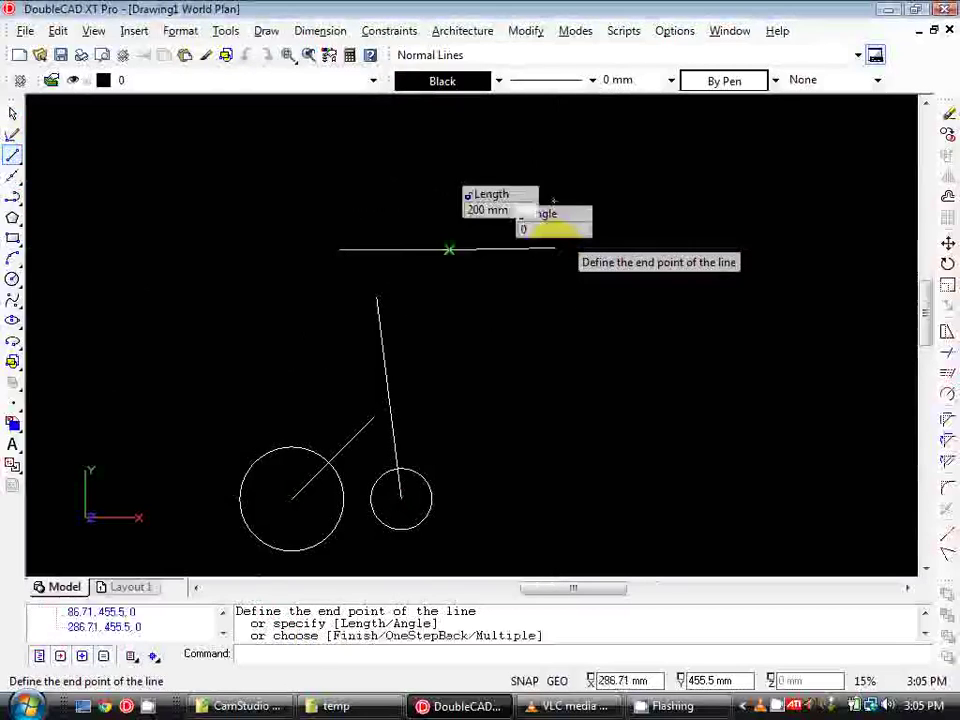
{"action": "key", "text": "Escape"}
{"action": "scroll", "coordinate": [418, 247], "scroll_direction": "up", "scroll_amount": 2}
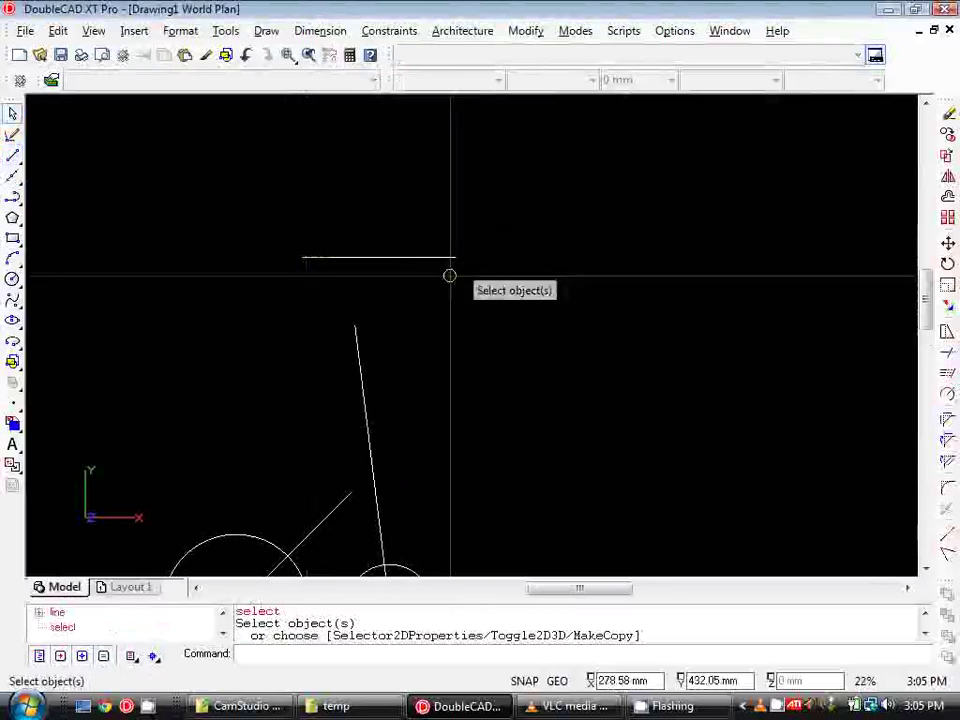
{"action": "scroll", "coordinate": [443, 262], "scroll_direction": "down", "scroll_amount": 2}
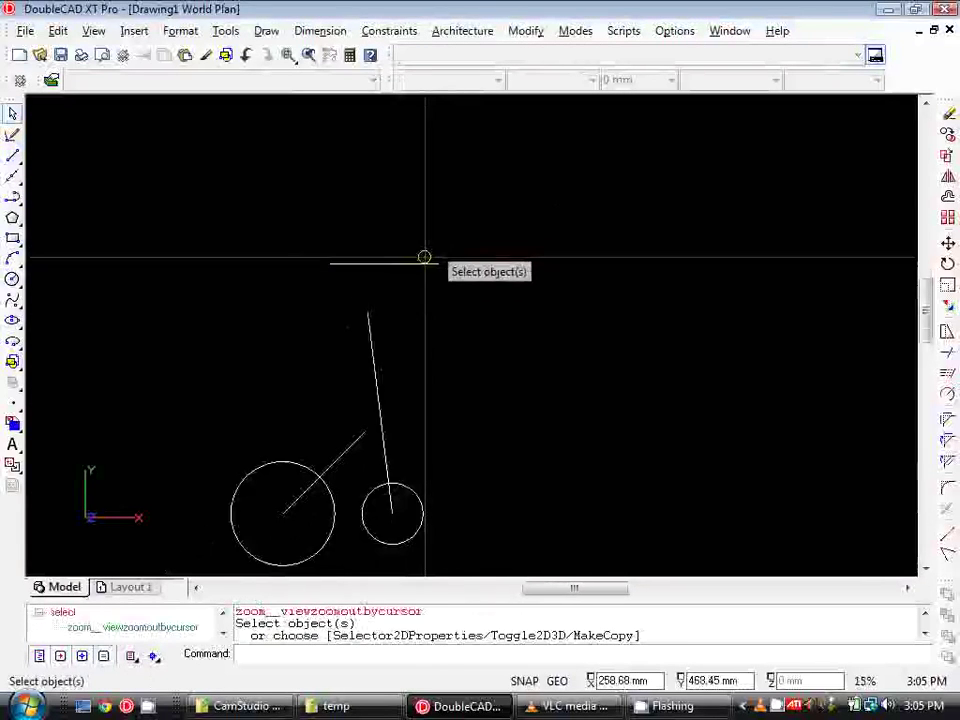
- Window-select every line and circle, then look through the colour, pattern and width lists
{"action": "middle_click_drag", "start_coordinate": [422, 259], "coordinate": [354, 259]}
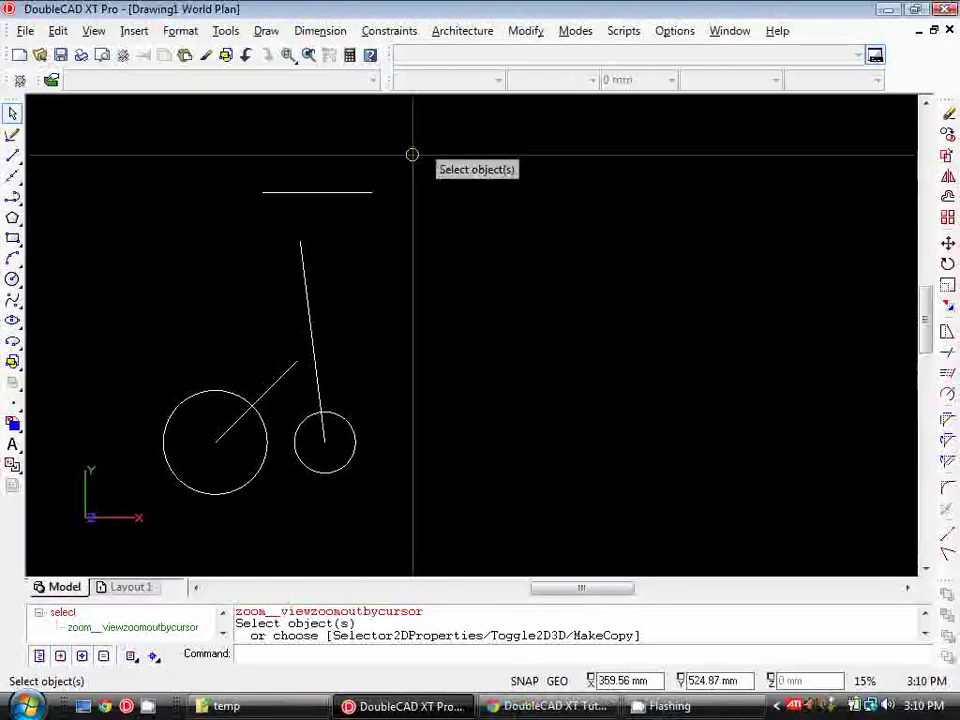
{"action": "left_click_drag", "start_coordinate": [412, 155], "coordinate": [128, 510]}
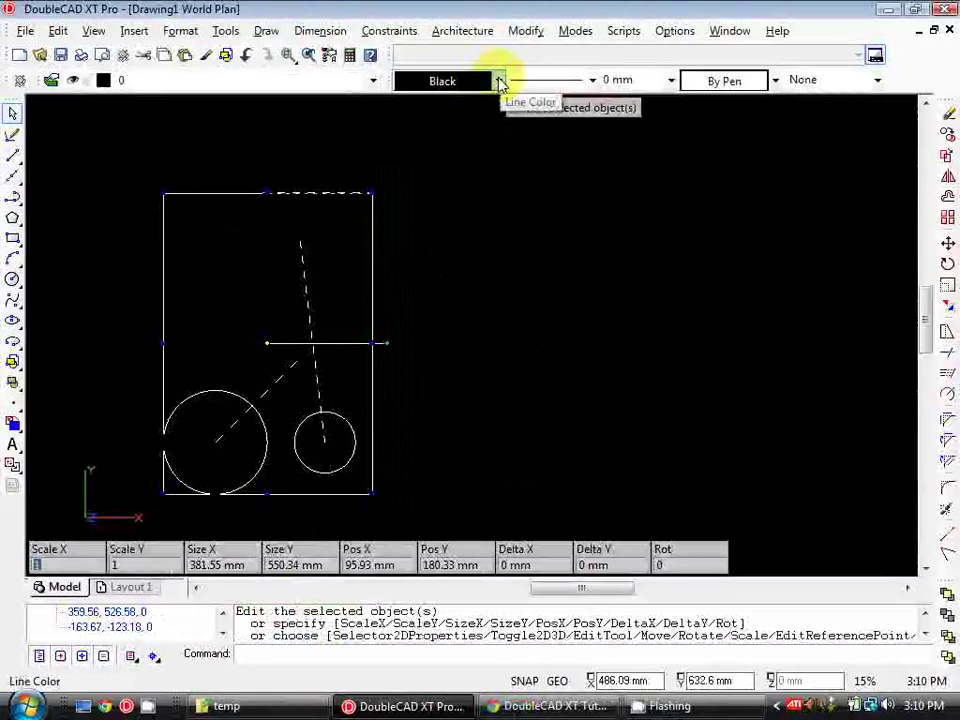
{"action": "left_click", "coordinate": [500, 83]}
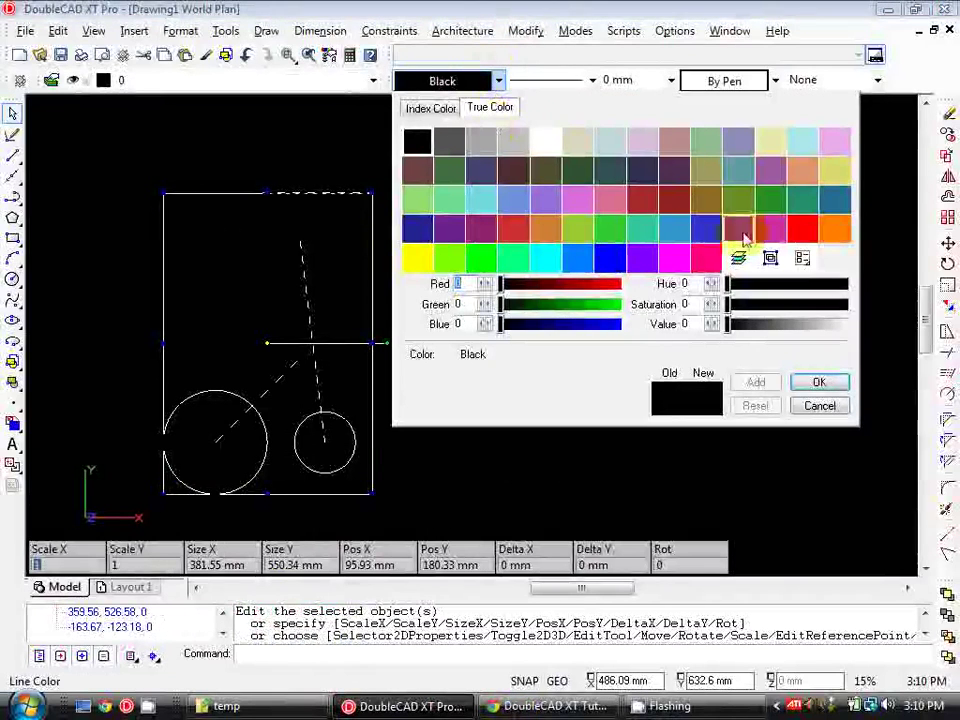
{"action": "left_click", "coordinate": [594, 80]}
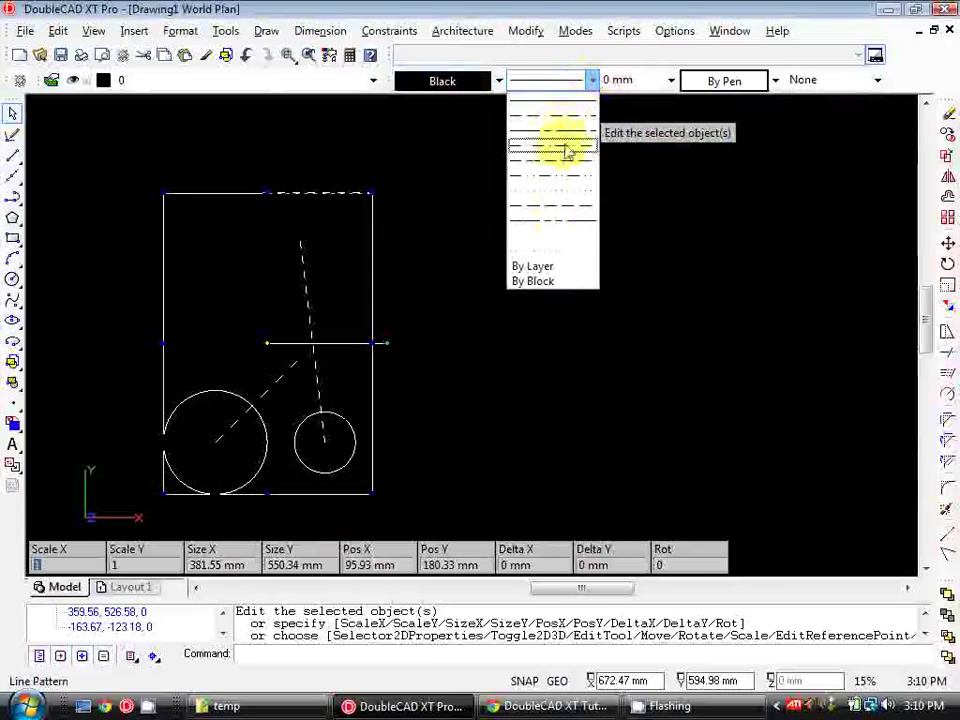
{"action": "left_click", "coordinate": [594, 80]}
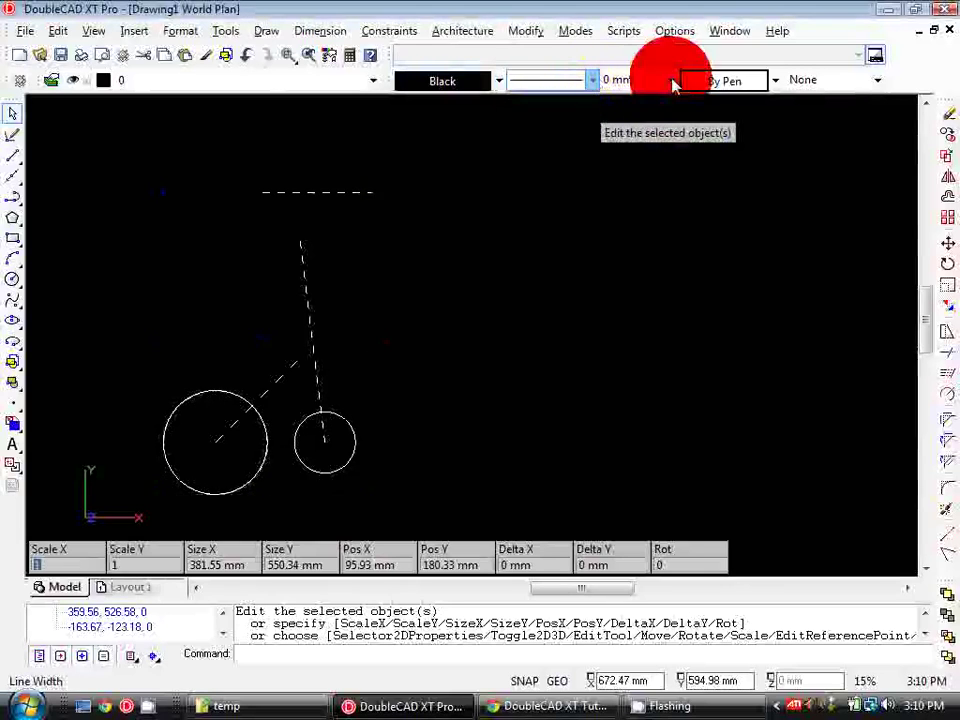
{"action": "left_click", "coordinate": [634, 80]}
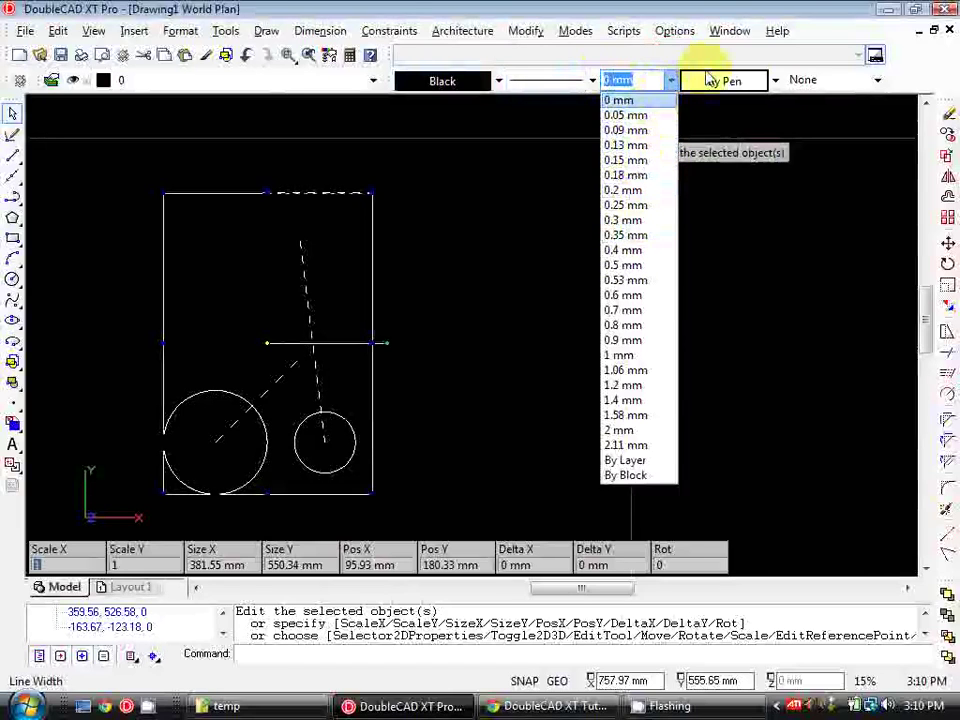
{"action": "left_click", "coordinate": [672, 8]}
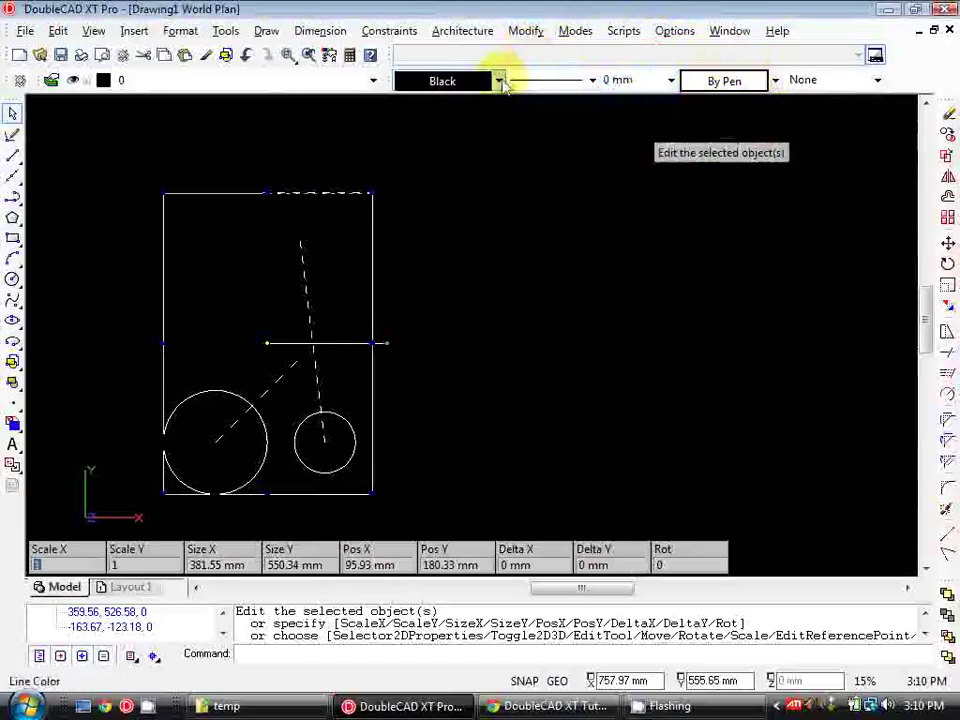
- Set the selection's line colour, line pattern and line width to By Layer, then deselect
{"action": "left_click", "coordinate": [499, 82]}
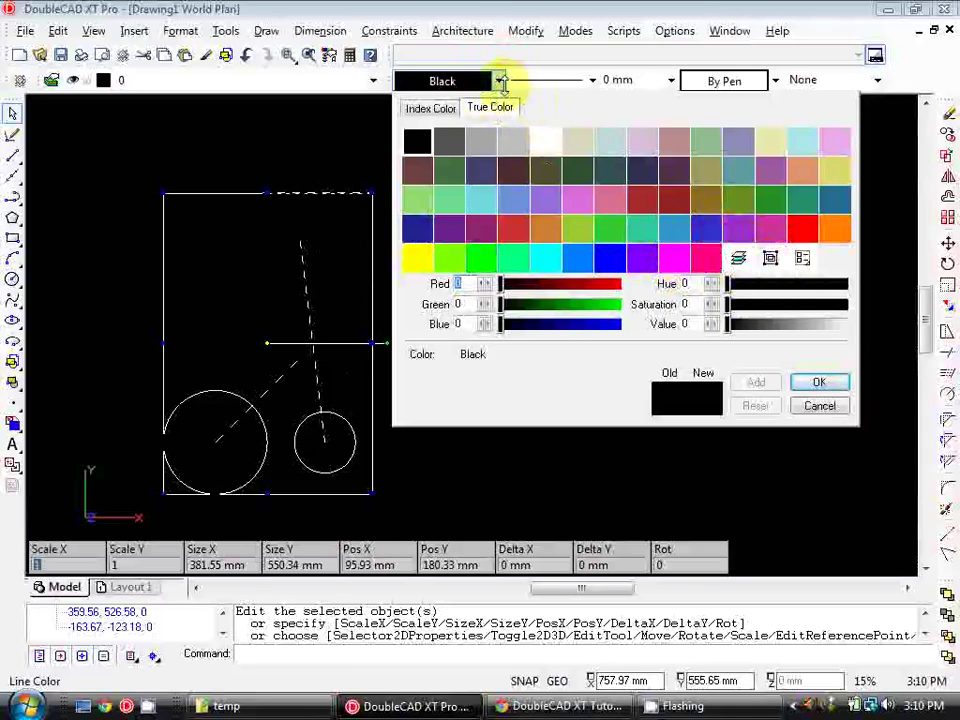
{"action": "left_click", "coordinate": [738, 260]}
{"action": "left_click", "coordinate": [592, 80]}
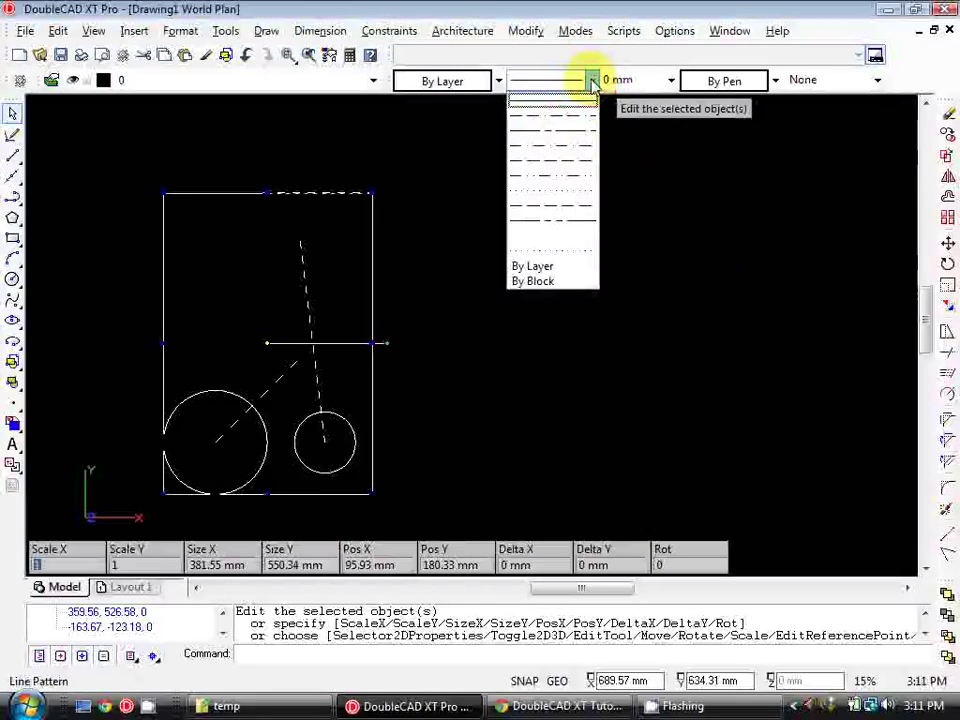
{"action": "left_click", "coordinate": [540, 266]}
{"action": "left_click", "coordinate": [668, 80]}
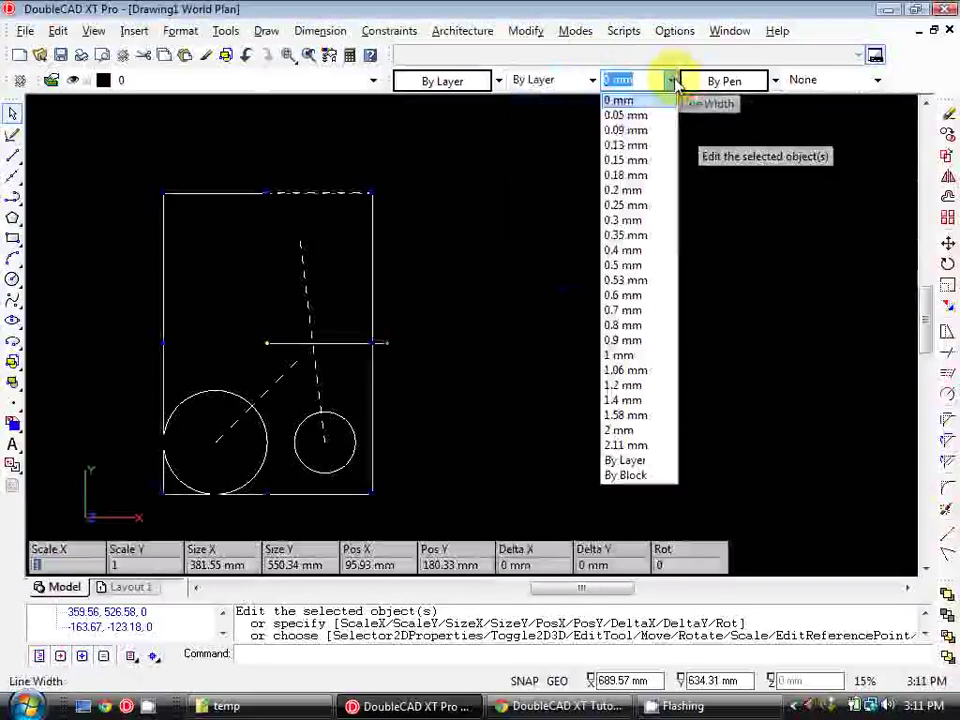
{"action": "left_click", "coordinate": [636, 461]}
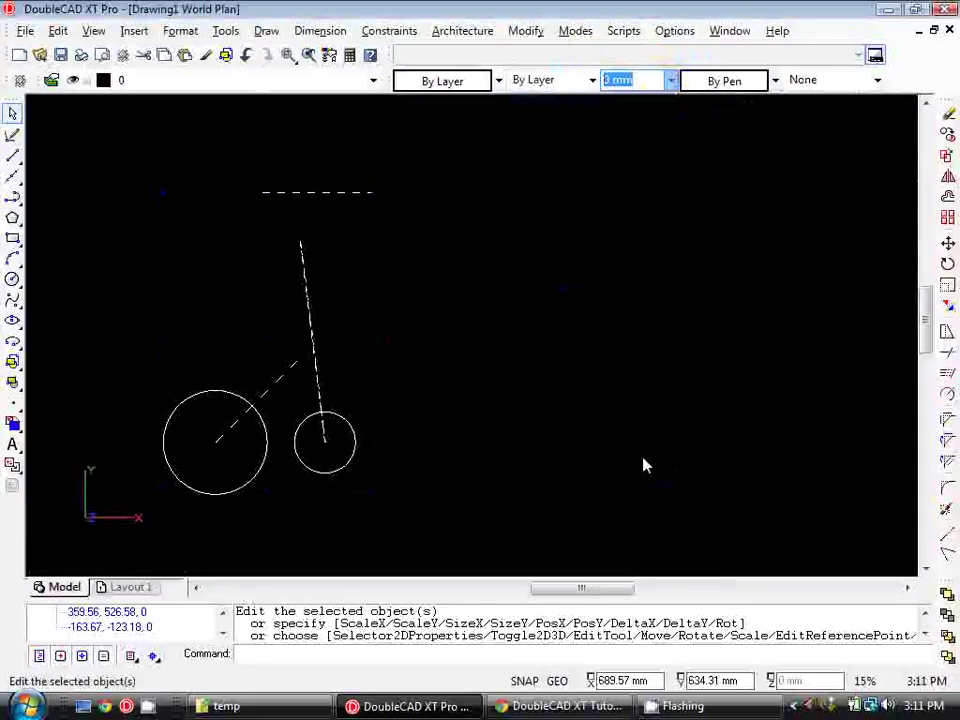
{"action": "key", "text": "Escape"}
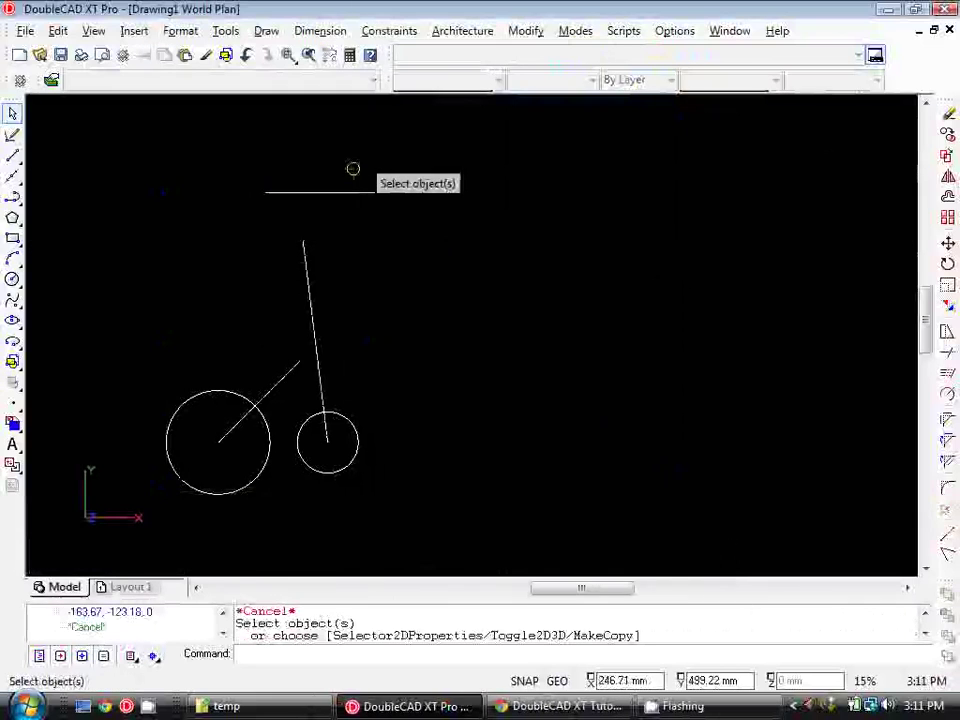
{"action": "middle_click_drag", "start_coordinate": [290, 300], "coordinate": [361, 300]}
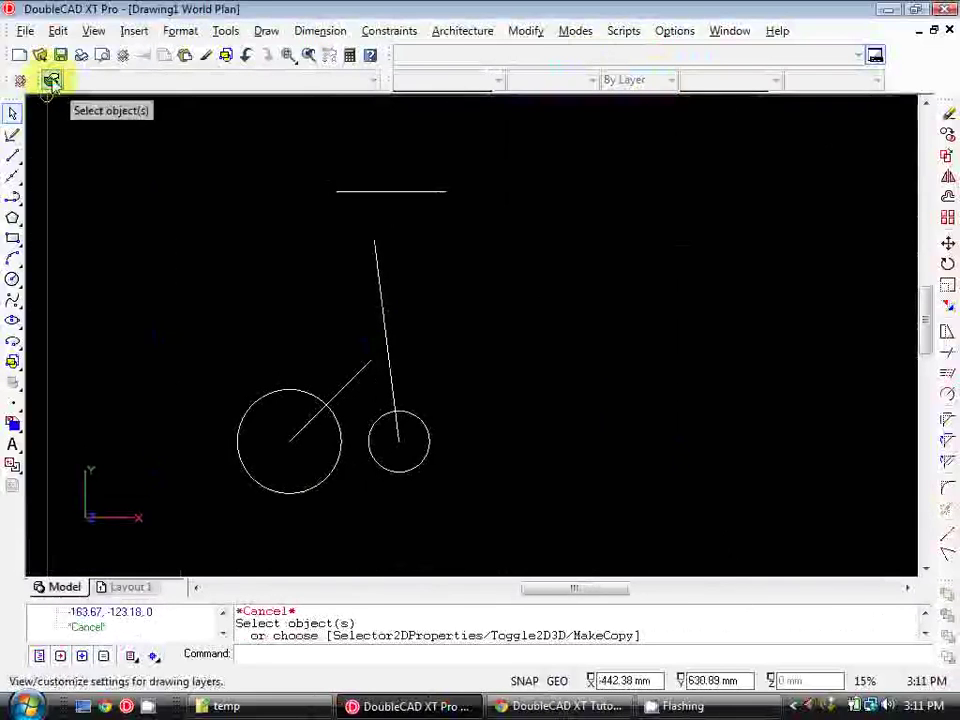
- Add a '35 solid' layer: black, solid line style, 0.35 mm pen width
{"action": "left_click", "coordinate": [52, 80]}
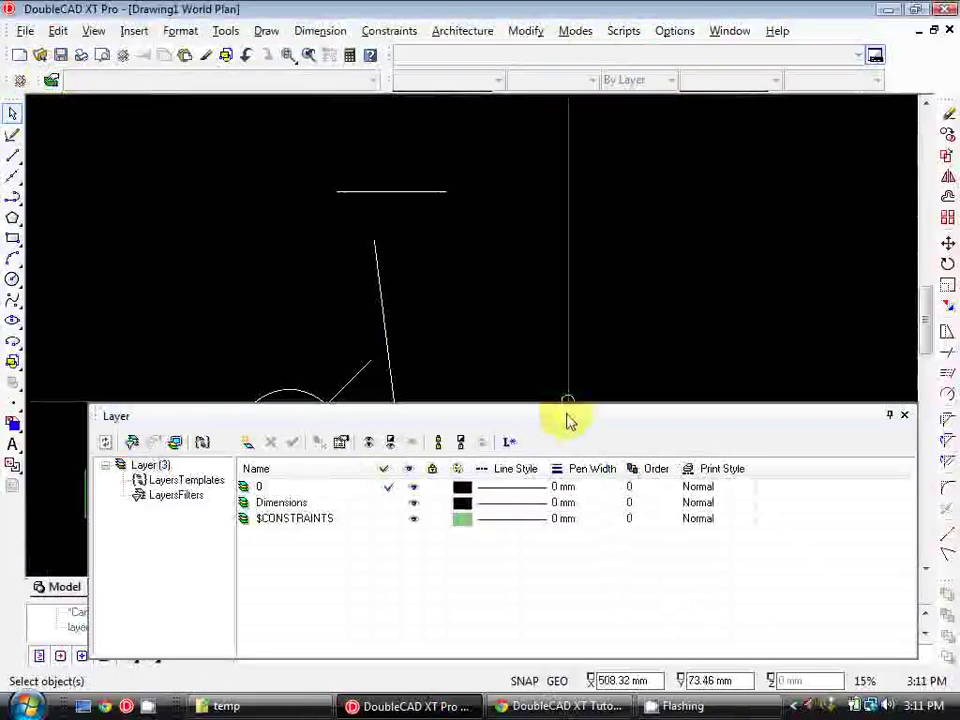
{"action": "left_click_drag", "start_coordinate": [568, 415], "coordinate": [521, 178]}
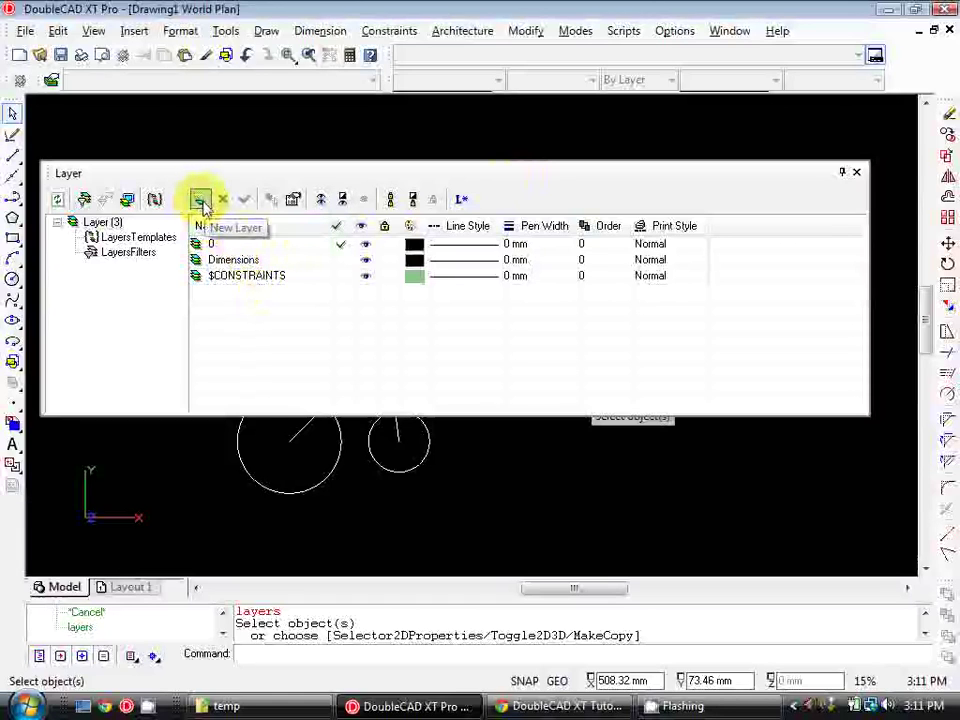
{"action": "left_click", "coordinate": [201, 200]}
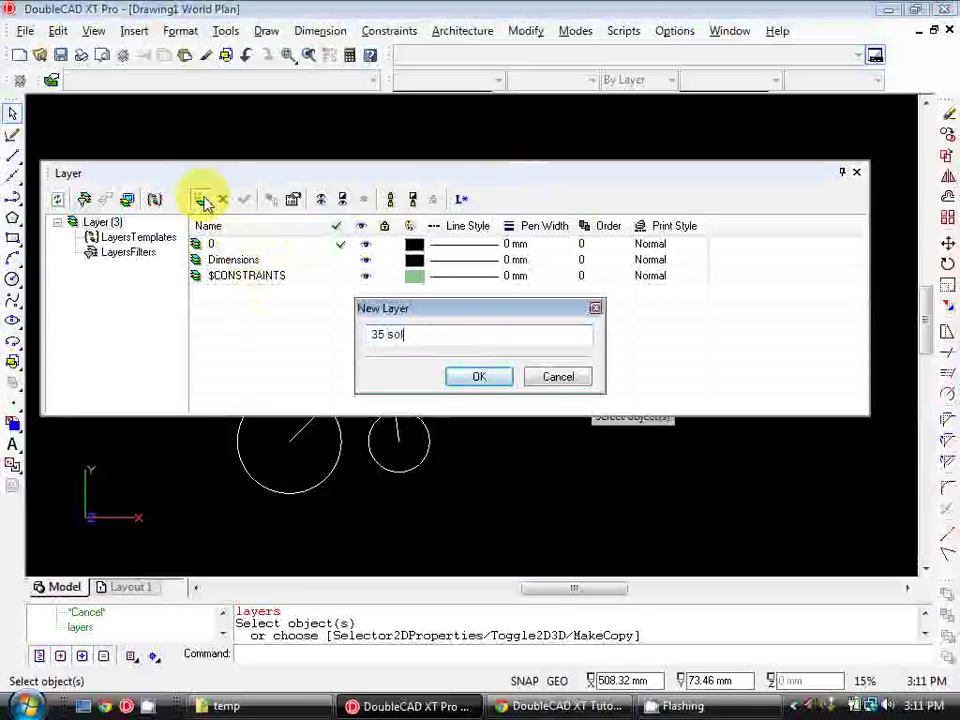
{"action": "key", "text": "Return"}
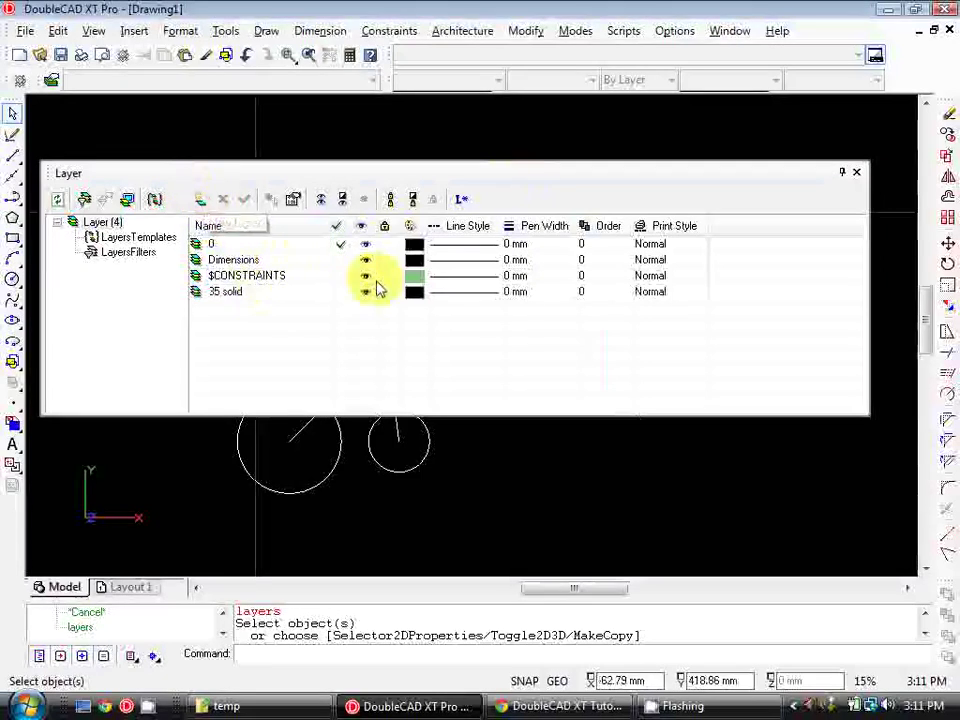
{"action": "left_click", "coordinate": [288, 293]}
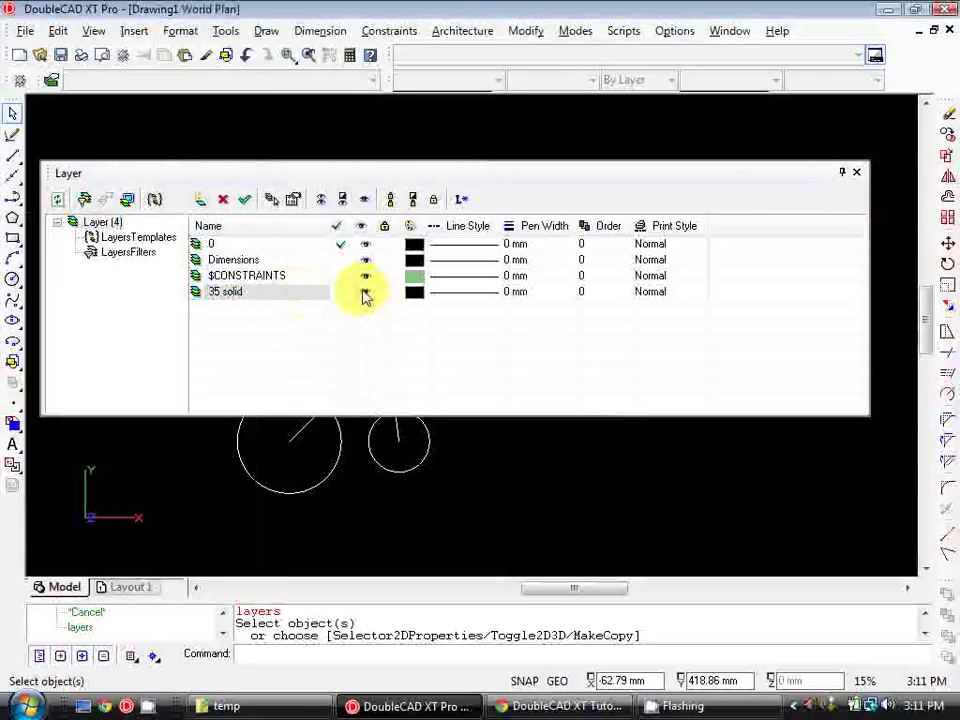
{"action": "left_click", "coordinate": [407, 298]}
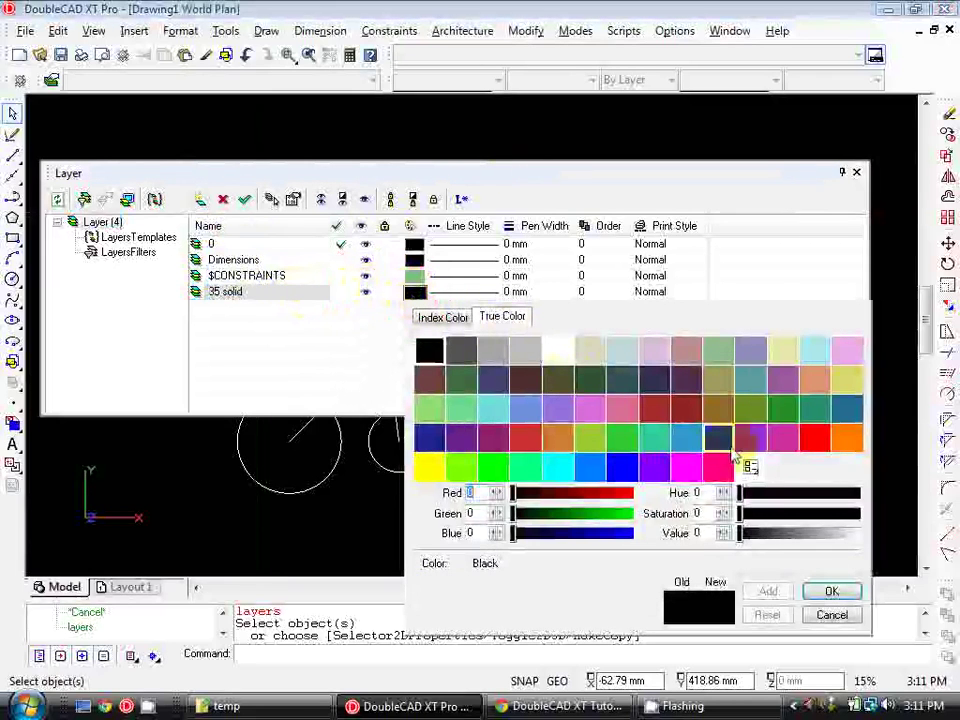
{"action": "left_click", "coordinate": [833, 591]}
{"action": "left_click", "coordinate": [490, 297]}
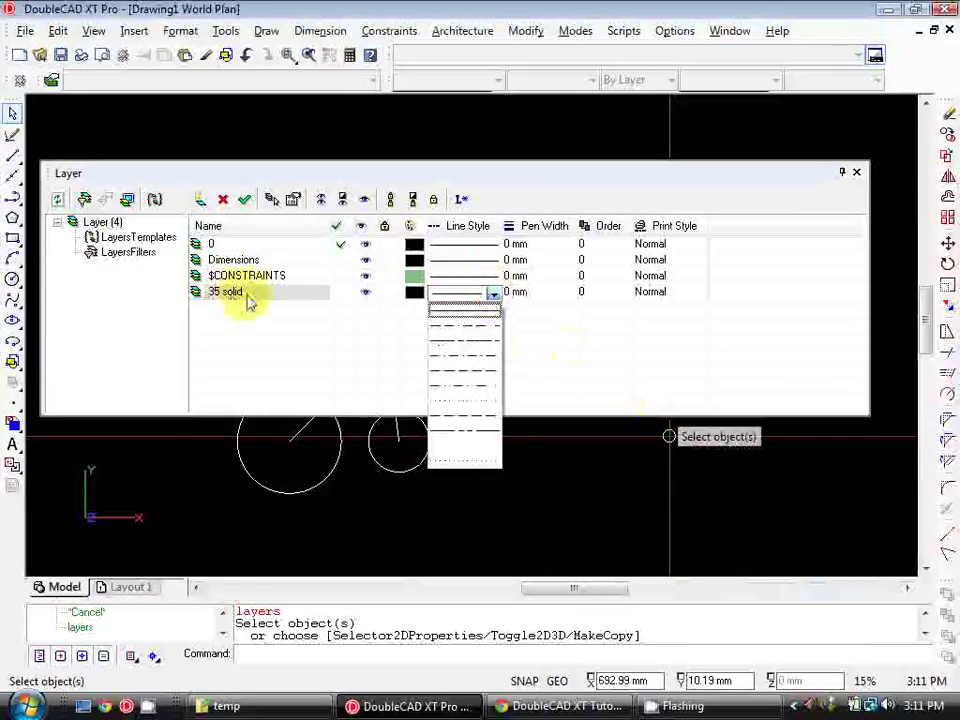
{"action": "left_click", "coordinate": [468, 316]}
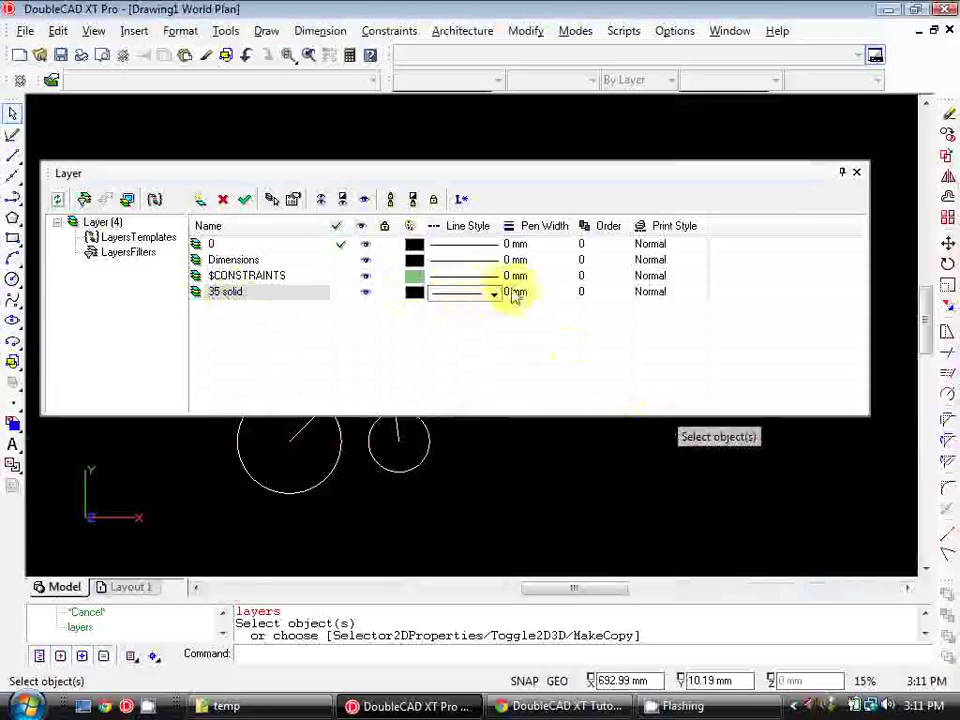
{"action": "left_click", "coordinate": [553, 294]}
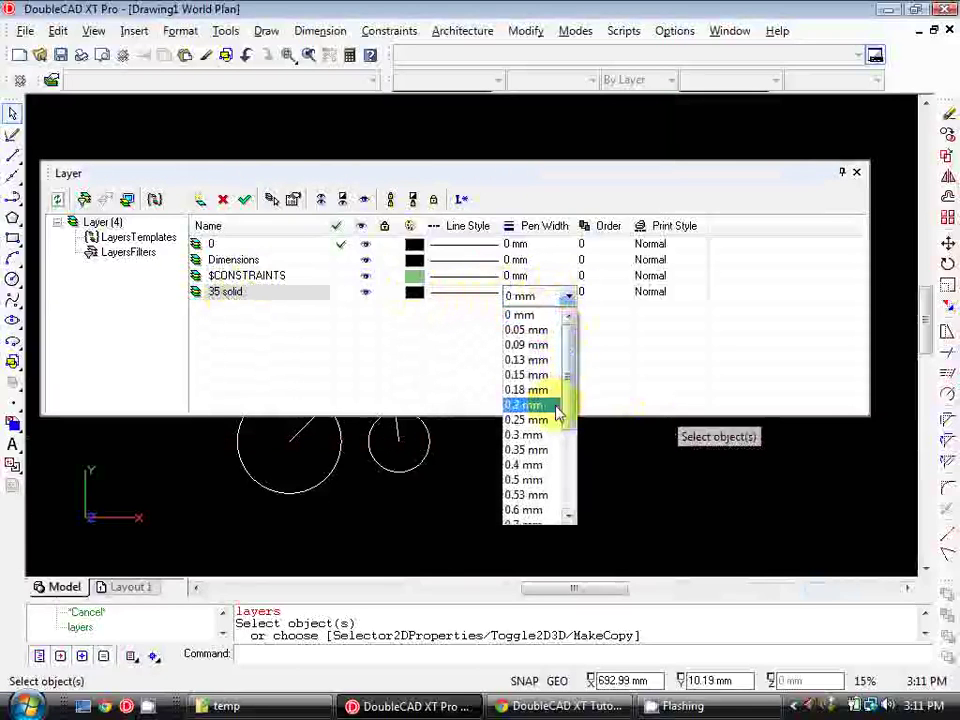
{"action": "left_click", "coordinate": [530, 450]}
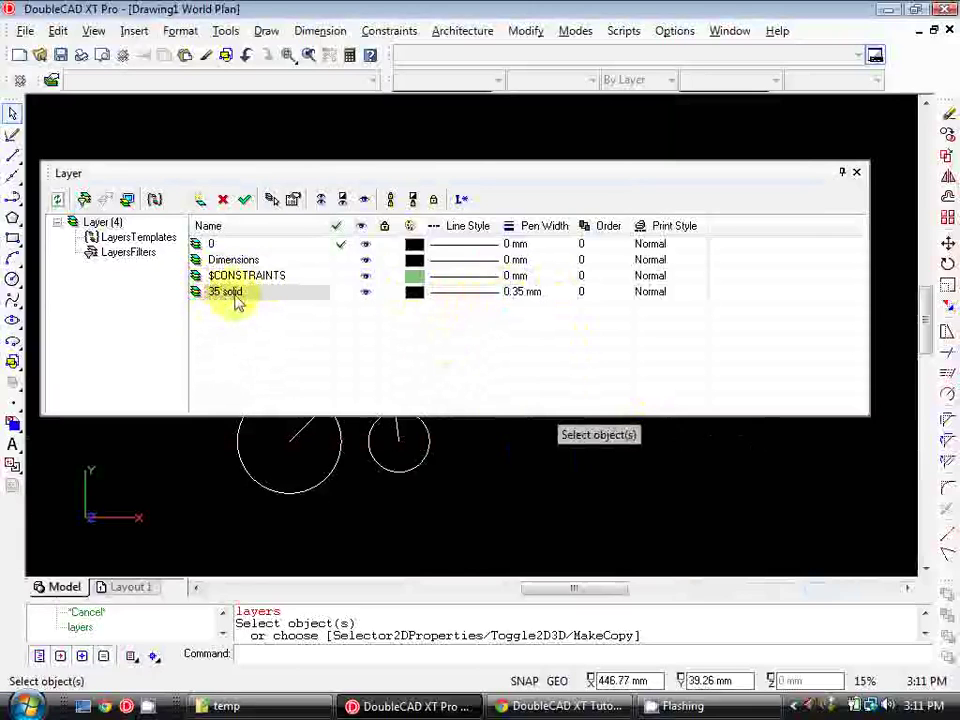
- Add an '18 hidden' layer with a dashed line style and 0.18 mm pen width
{"action": "left_click", "coordinate": [199, 199]}
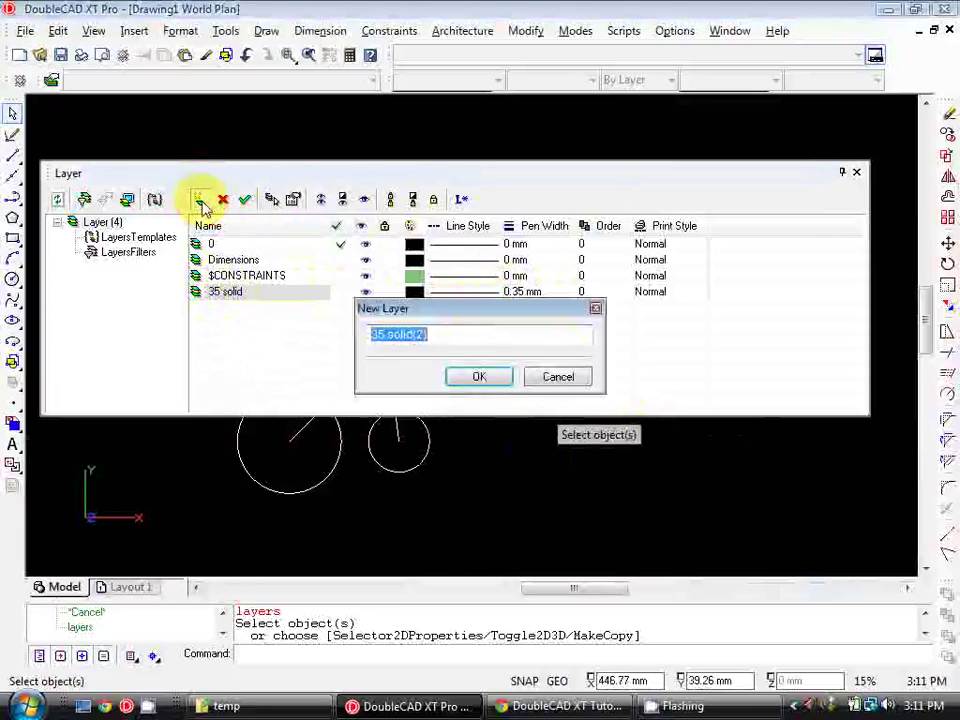
{"action": "type", "text": "18 hidden"}
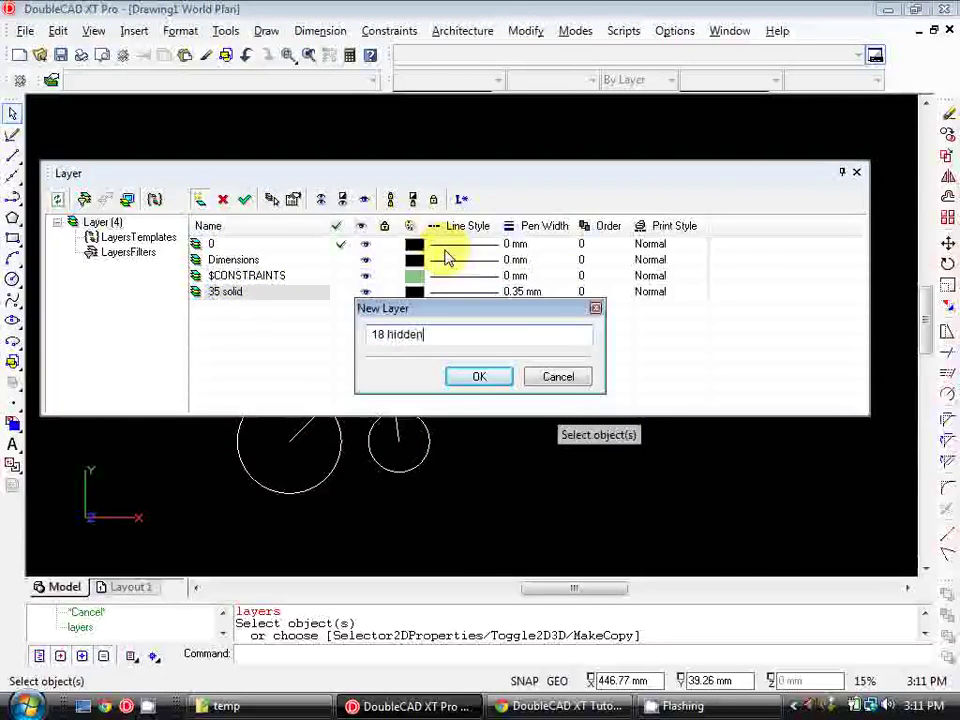
{"action": "key", "text": "Return"}
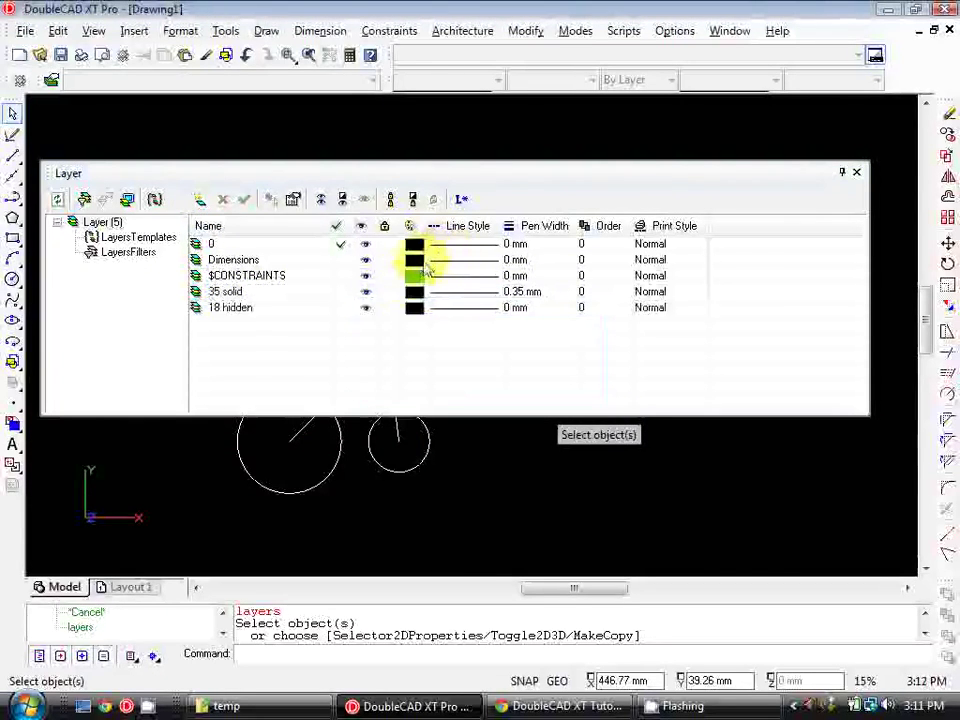
{"action": "left_click", "coordinate": [480, 312]}
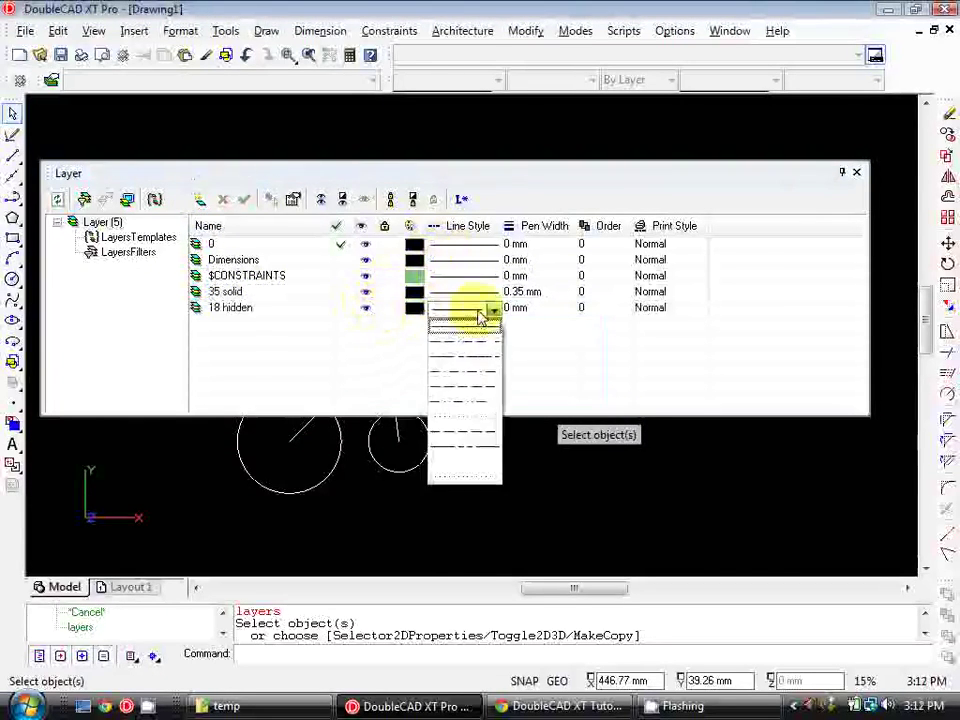
{"action": "left_click", "coordinate": [478, 390]}
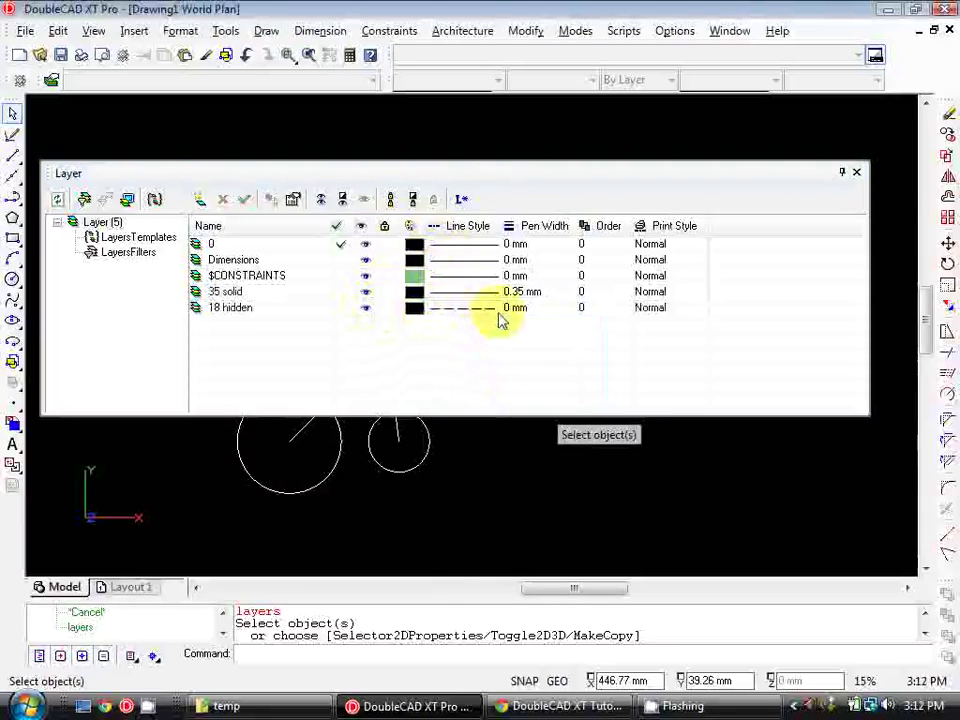
{"action": "left_click", "coordinate": [570, 313]}
{"action": "left_click", "coordinate": [570, 365]}
{"action": "left_click", "coordinate": [550, 396]}
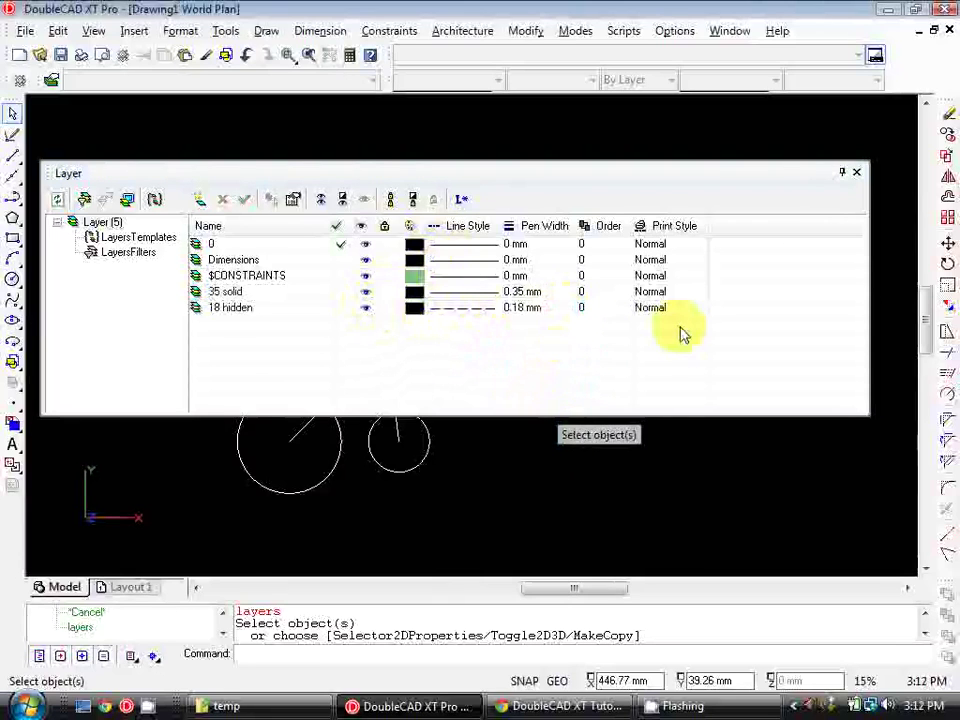
- Close the layer settings and move both circles onto the 35 solid layer
{"action": "left_click", "coordinate": [856, 174]}
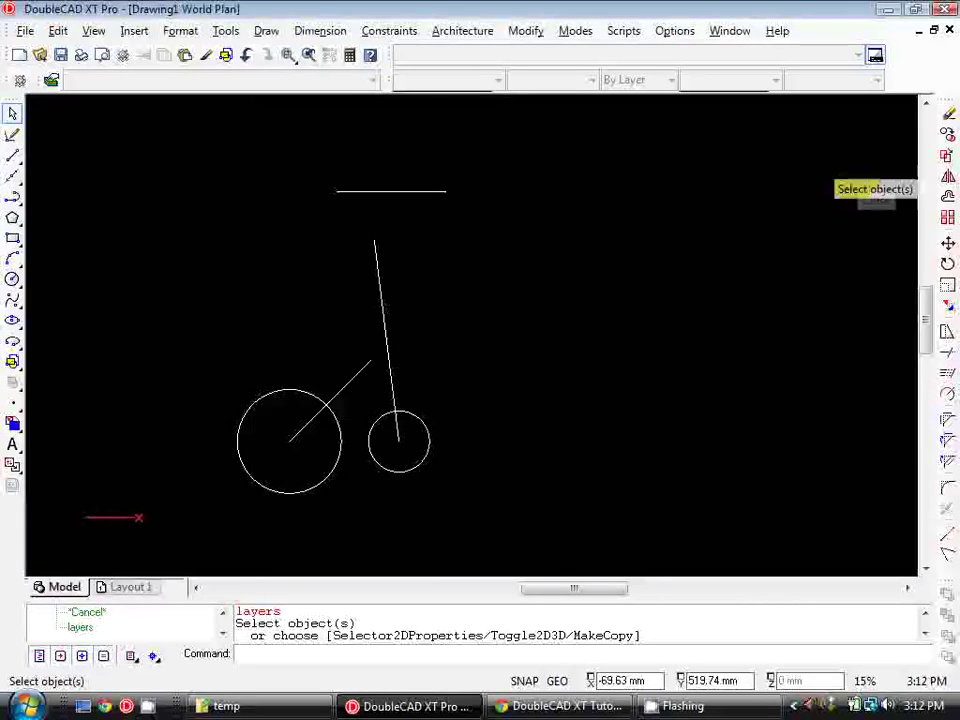
{"action": "left_click_drag", "start_coordinate": [458, 335], "coordinate": [432, 440]}
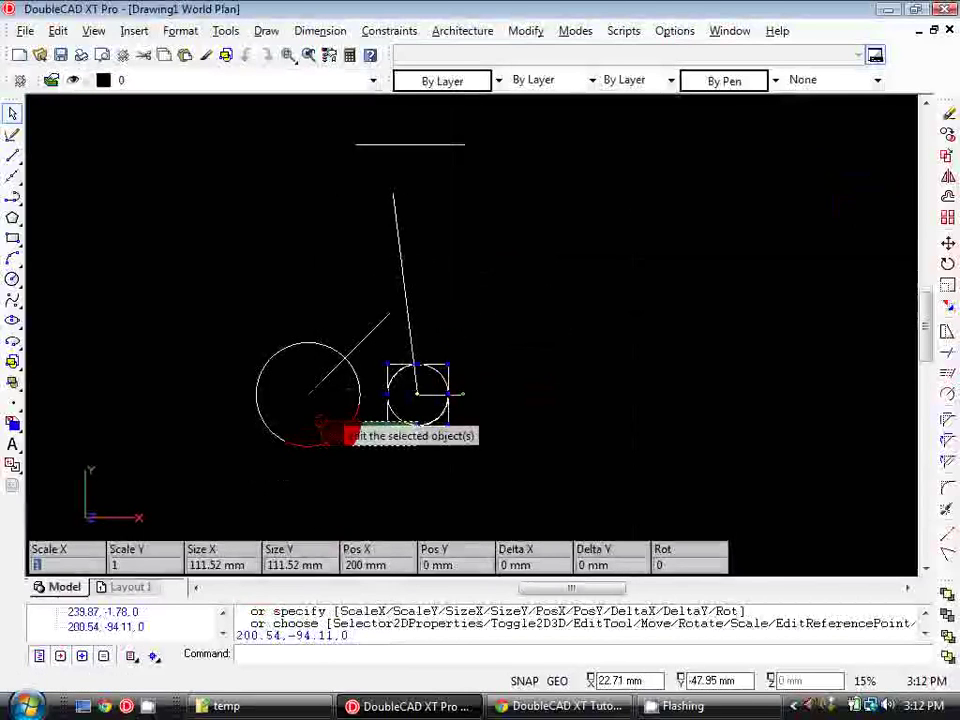
{"action": "left_click", "coordinate": [340, 432]}
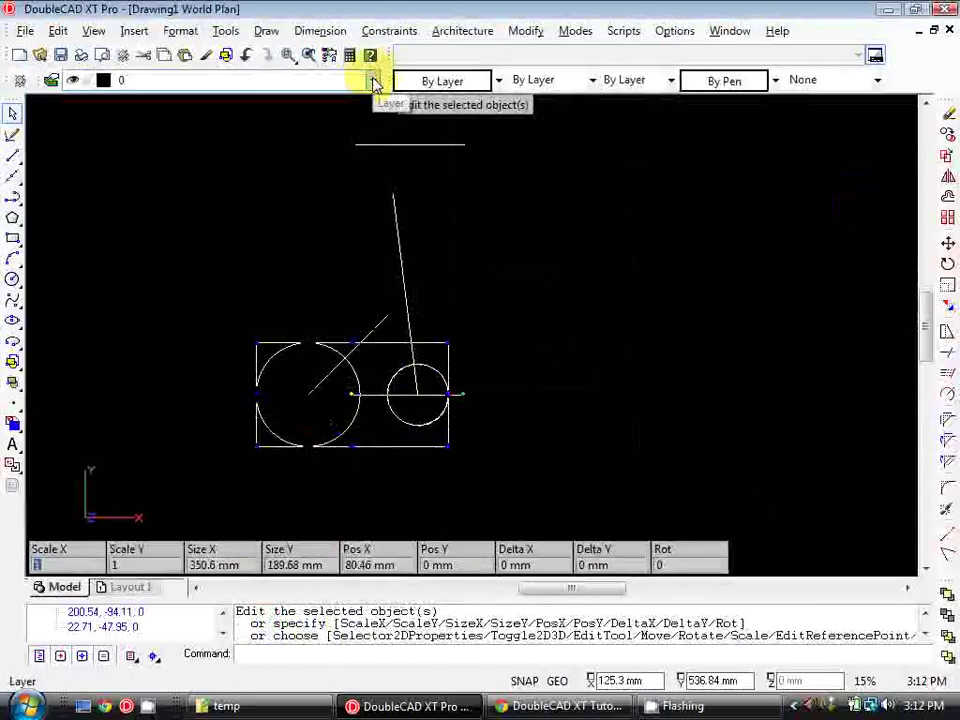
{"action": "left_click", "coordinate": [374, 81]}
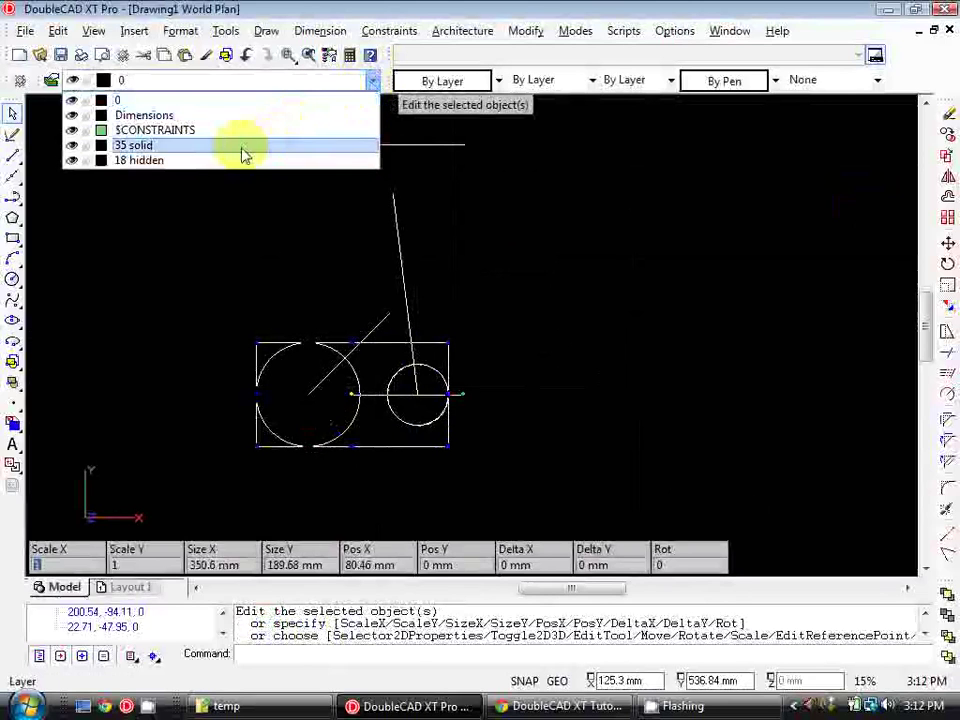
{"action": "left_click", "coordinate": [187, 157]}
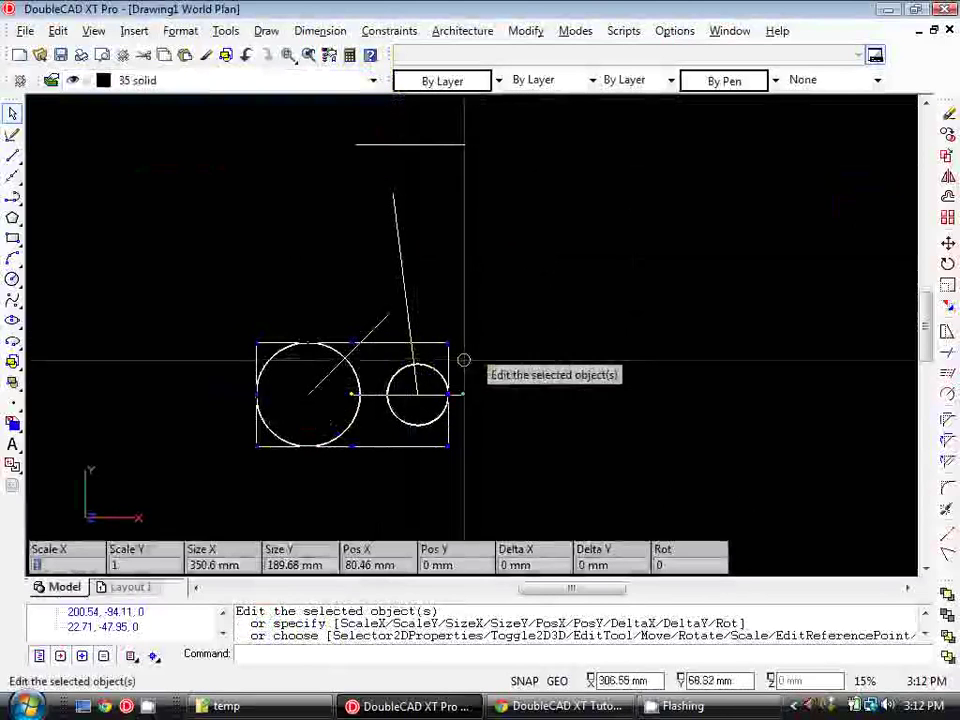
{"action": "key", "text": "Escape"}
- Put the straight lines on the 18 hidden layer so they draw dashed
{"action": "scroll", "coordinate": [351, 358], "scroll_direction": "up", "scroll_amount": 4}
{"action": "scroll", "coordinate": [351, 358], "scroll_direction": "up", "scroll_amount": 3}
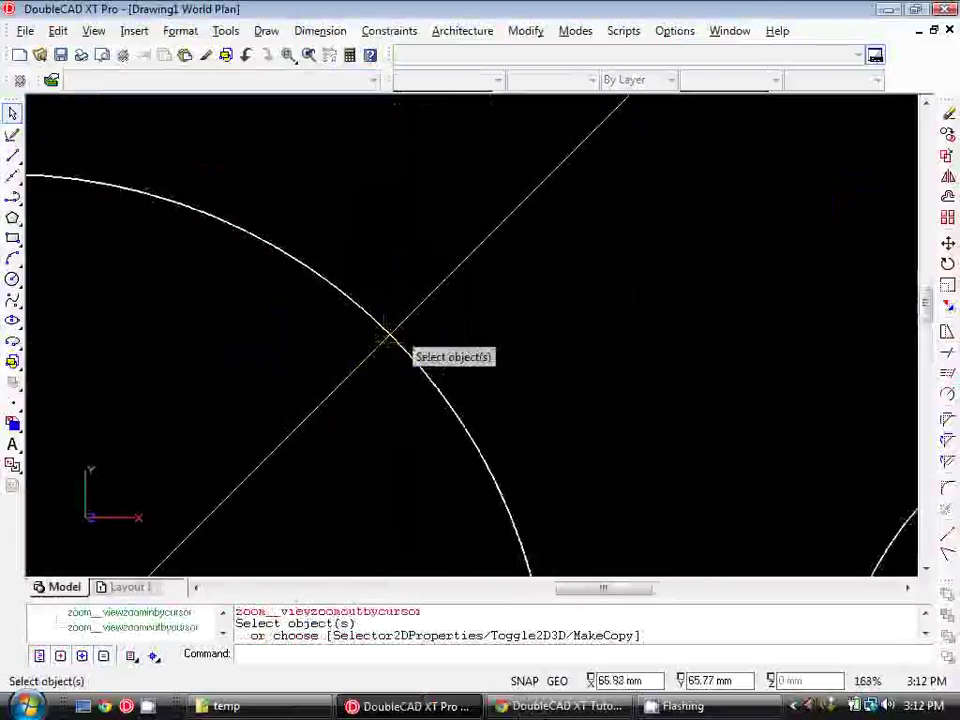
{"action": "scroll", "coordinate": [386, 336], "scroll_direction": "down", "scroll_amount": 3}
{"action": "scroll", "coordinate": [390, 340], "scroll_direction": "down", "scroll_amount": 6}
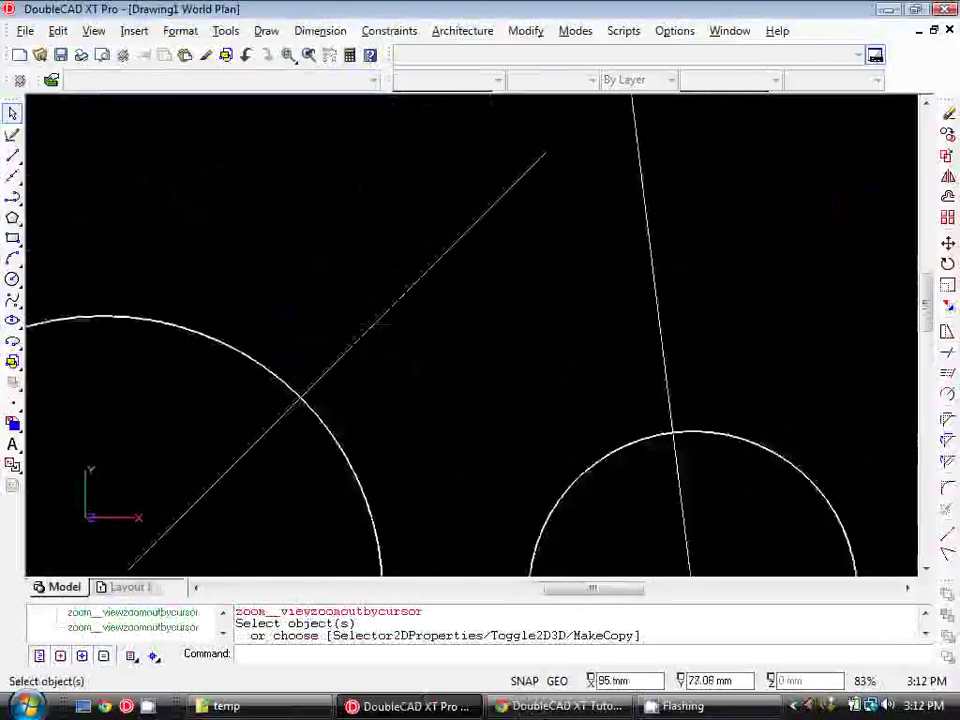
{"action": "left_click_drag", "start_coordinate": [518, 292], "coordinate": [445, 326]}
{"action": "left_click", "coordinate": [372, 81]}
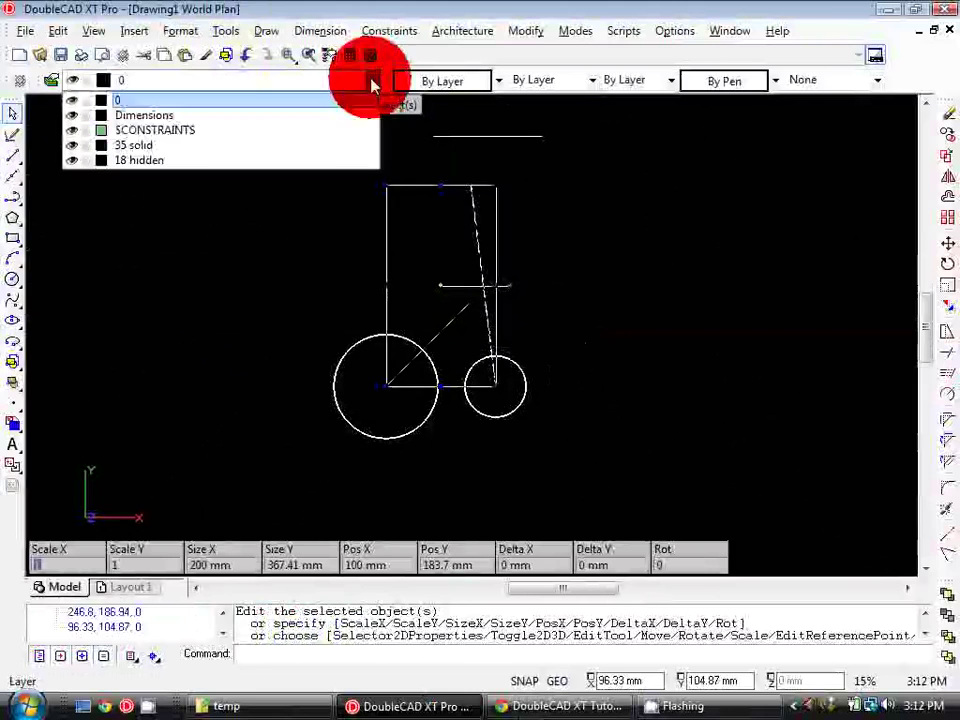
{"action": "left_click", "coordinate": [249, 160]}
{"action": "key", "text": "Escape"}
{"action": "scroll", "coordinate": [491, 322], "scroll_direction": "up", "scroll_amount": 2}
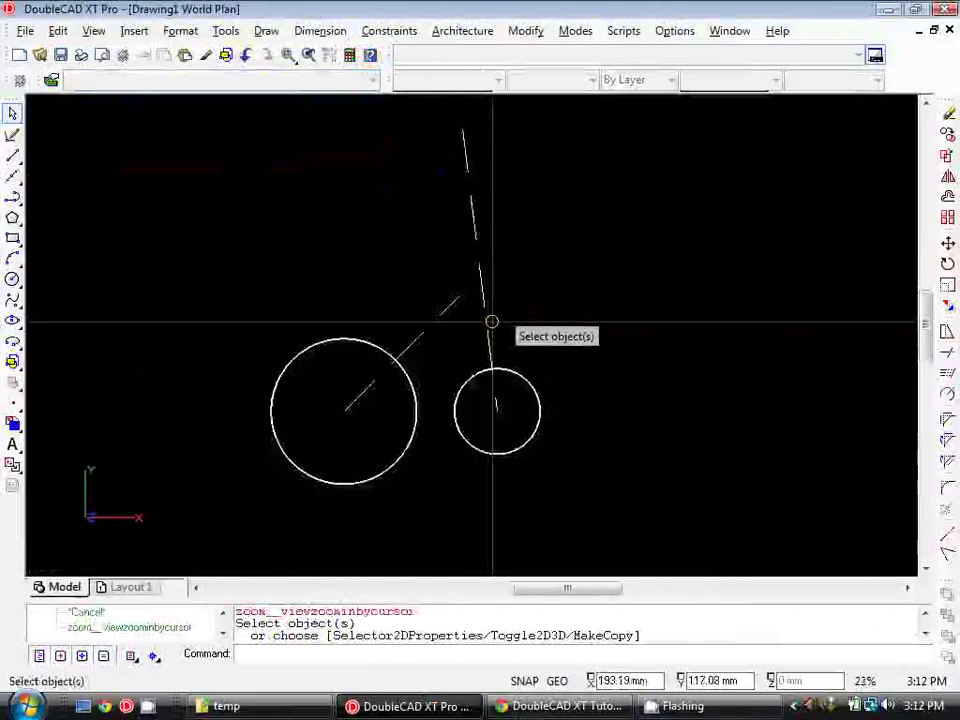
{"action": "scroll", "coordinate": [485, 330], "scroll_direction": "up", "scroll_amount": 2}
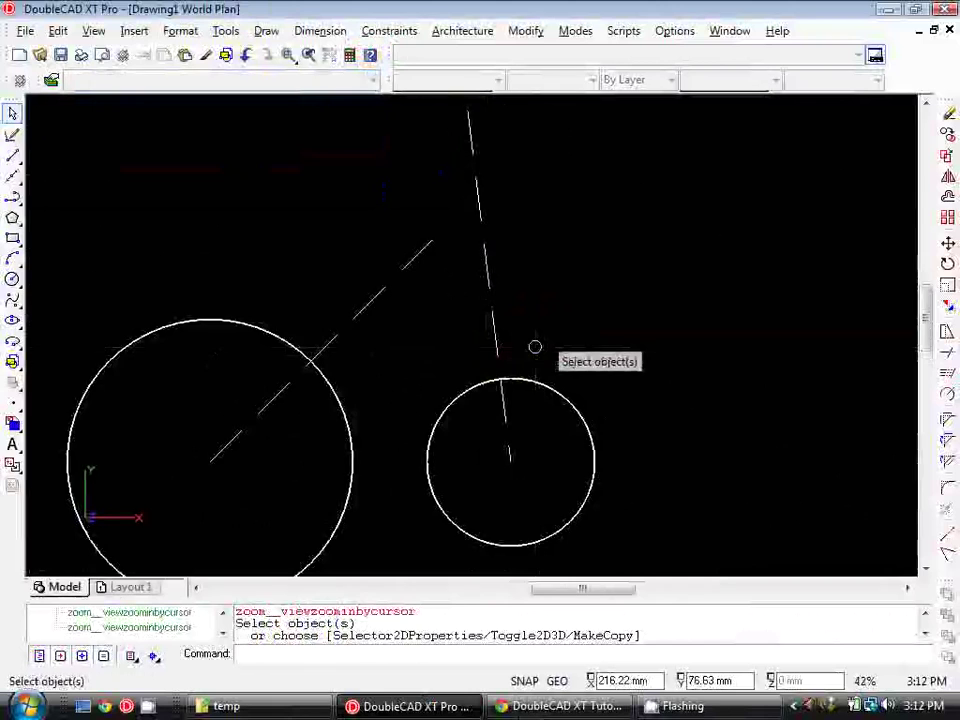
{"action": "scroll", "coordinate": [488, 360], "scroll_direction": "down", "scroll_amount": 1}
{"action": "scroll", "coordinate": [488, 360], "scroll_direction": "down", "scroll_amount": 3}
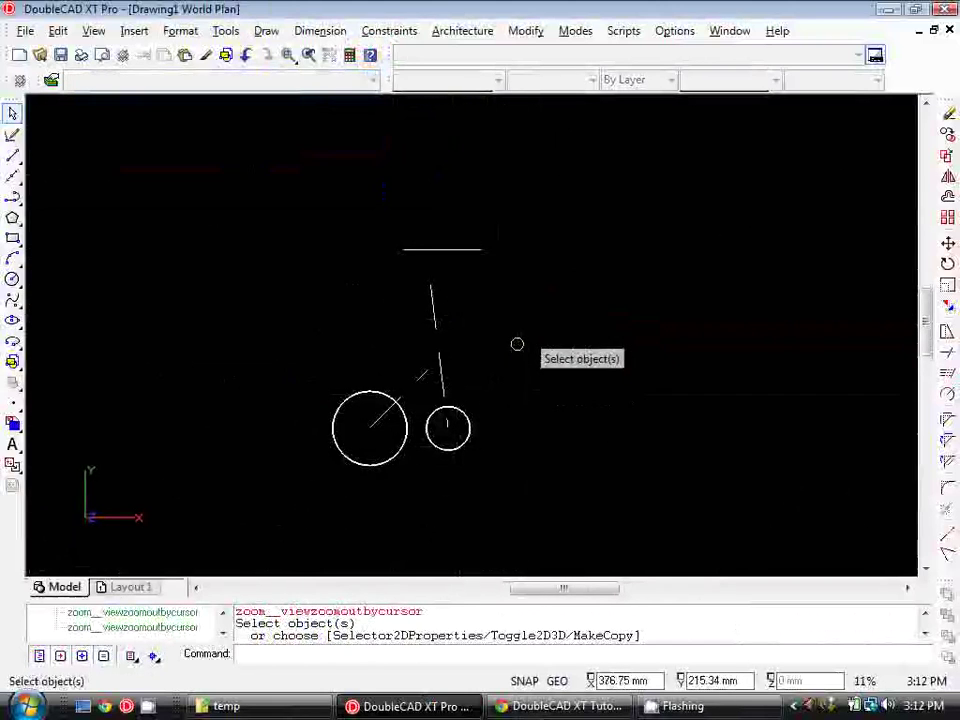
{"action": "scroll", "coordinate": [411, 364], "scroll_direction": "up", "scroll_amount": 1}
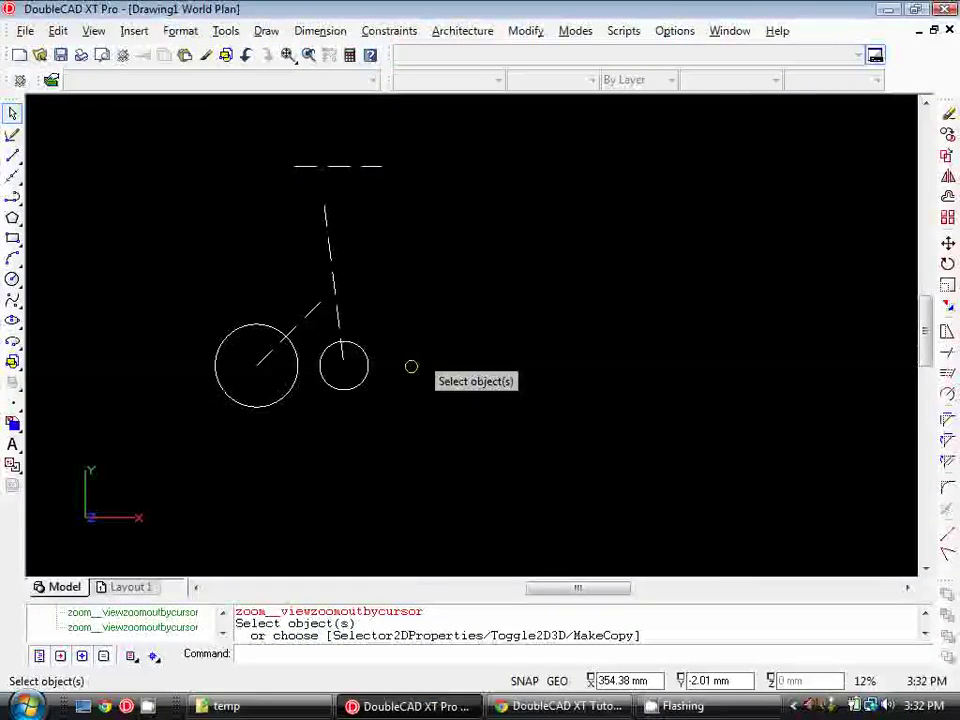
{"action": "mouse_move", "coordinate": [411, 364]}
{"action": "middle_mouse_down"}
{"action": "mouse_move", "coordinate": [414, 376]}
{"action": "mouse_move", "coordinate": [501, 403]}
{"action": "middle_mouse_up"}
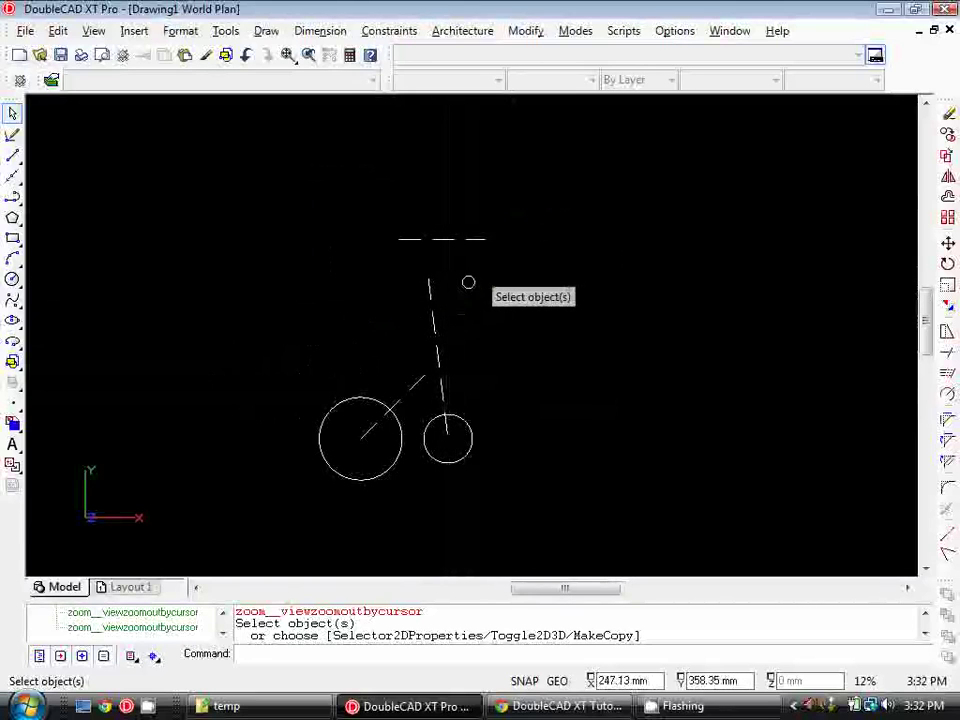
- Redefine the DASHED line style with dash length 3 and 1 mm spaces
{"action": "left_click", "coordinate": [167, 33]}
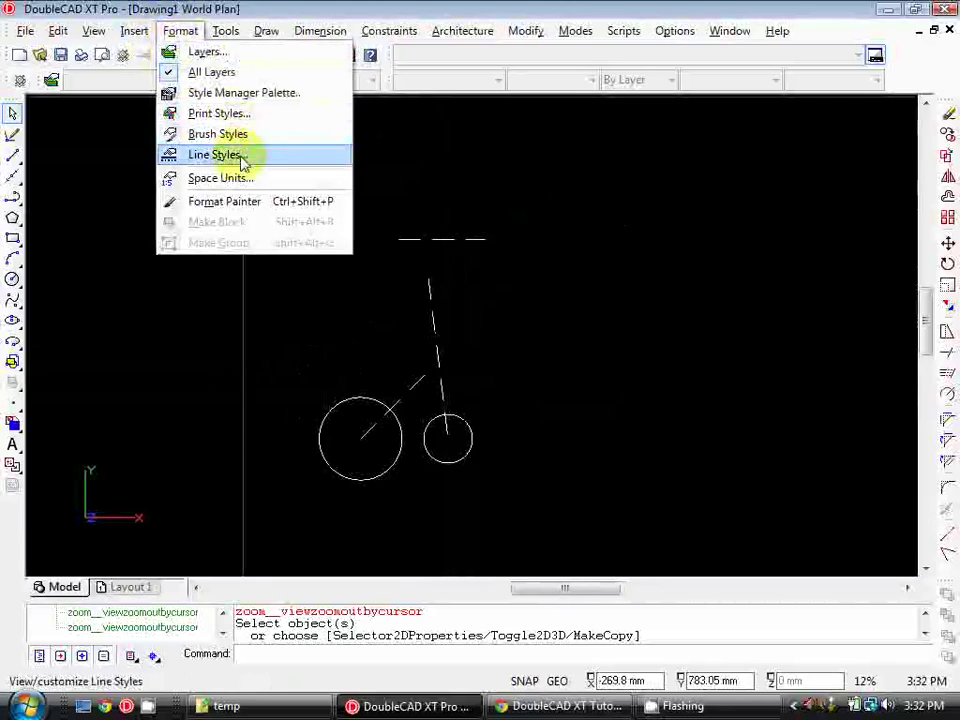
{"action": "left_click", "coordinate": [242, 160]}
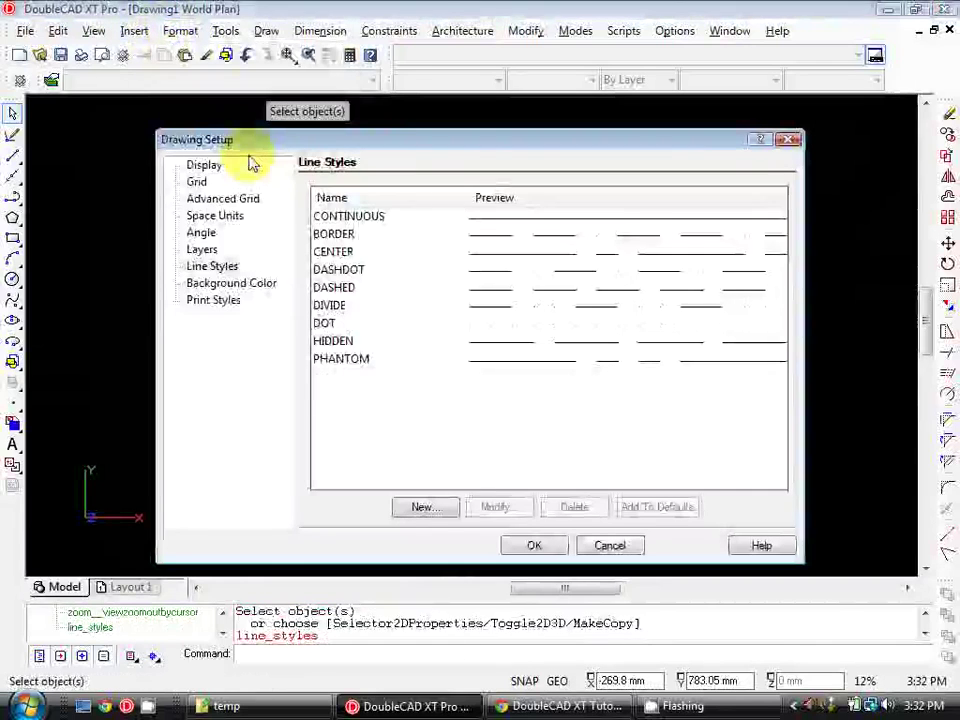
{"action": "left_click", "coordinate": [497, 293]}
{"action": "left_click", "coordinate": [497, 507]}
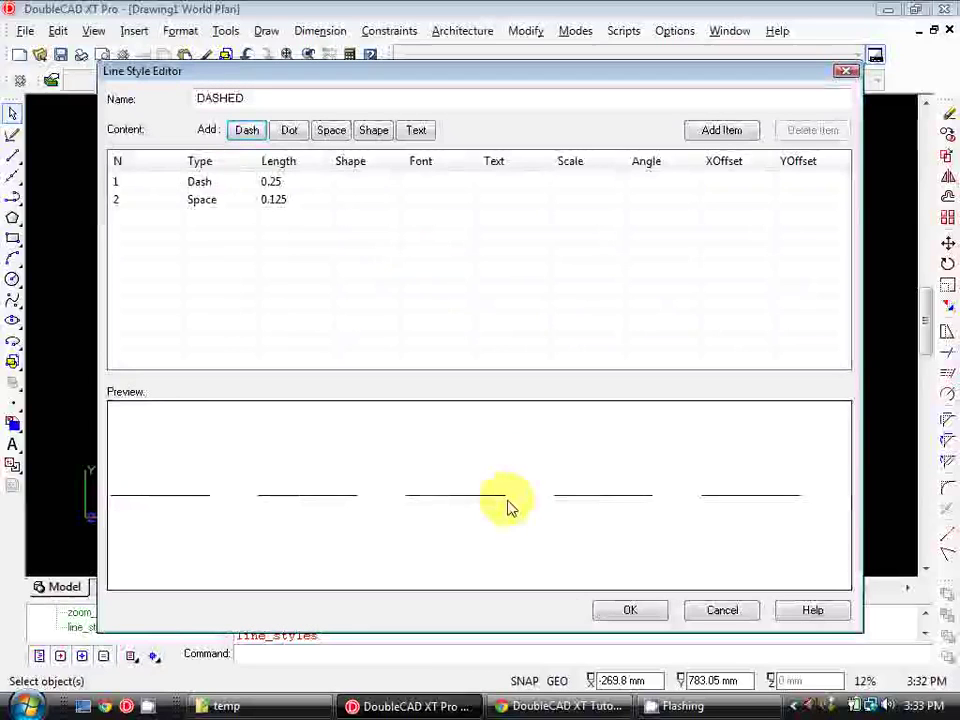
{"action": "left_click", "coordinate": [232, 186]}
{"action": "left_click", "coordinate": [289, 182]}
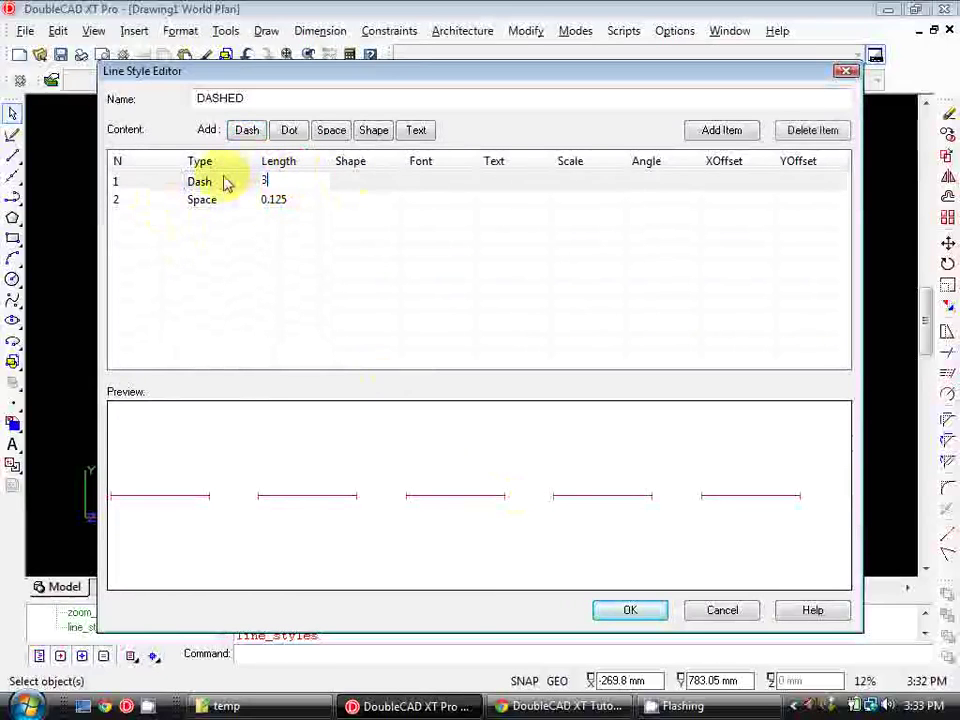
{"action": "left_click", "coordinate": [280, 197]}
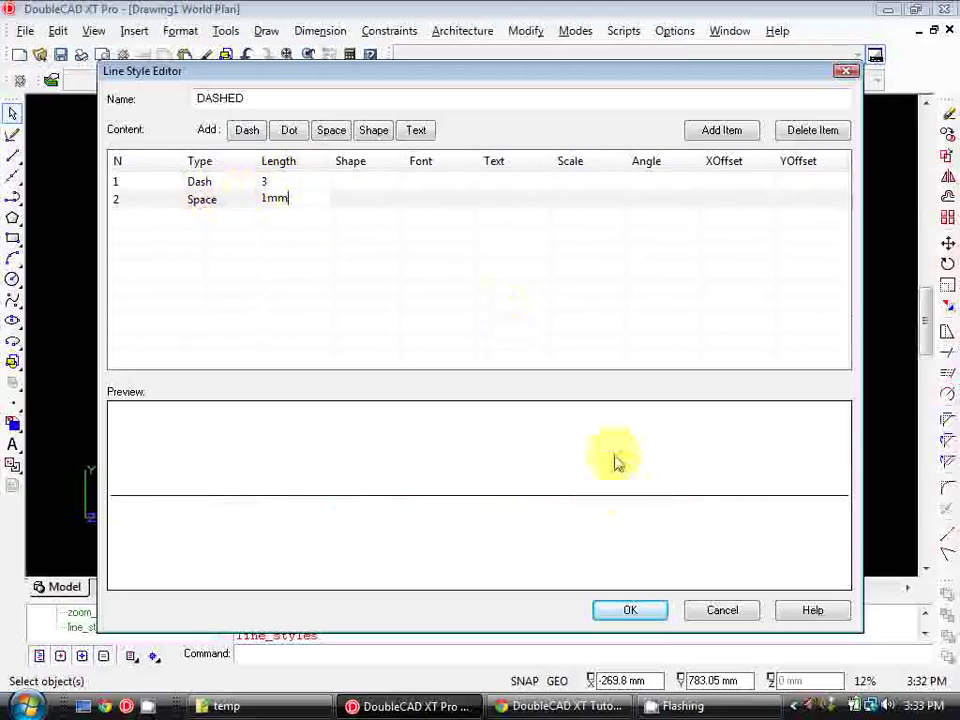
{"action": "left_click", "coordinate": [640, 612]}
{"action": "left_click", "coordinate": [535, 546]}
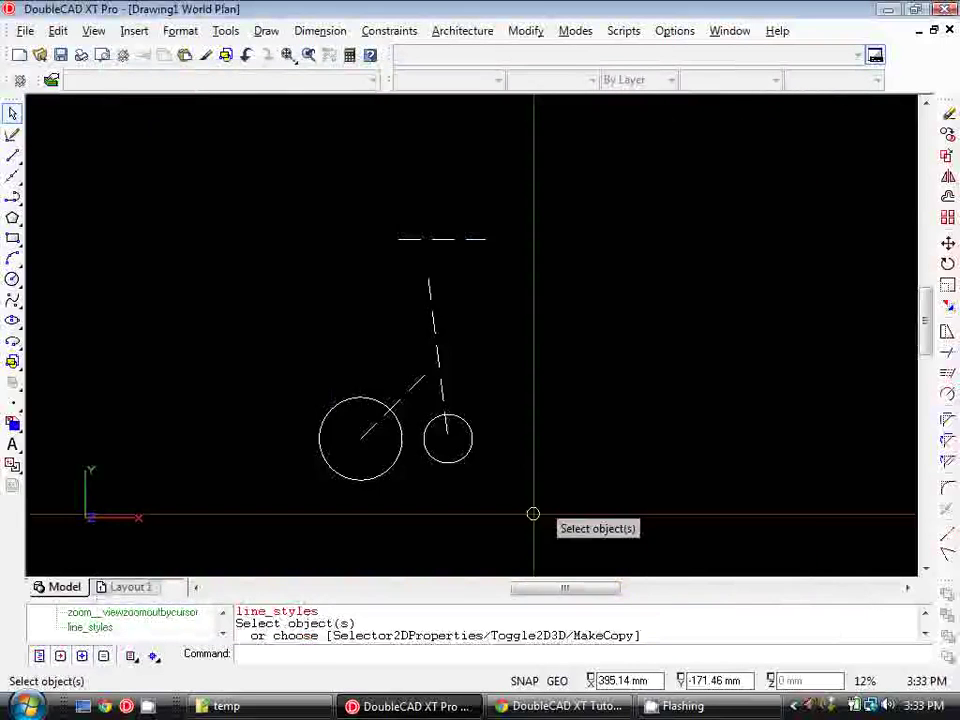
{"action": "scroll", "coordinate": [428, 406], "scroll_direction": "down", "scroll_amount": 2}
{"action": "scroll", "coordinate": [437, 321], "scroll_direction": "up", "scroll_amount": 2}
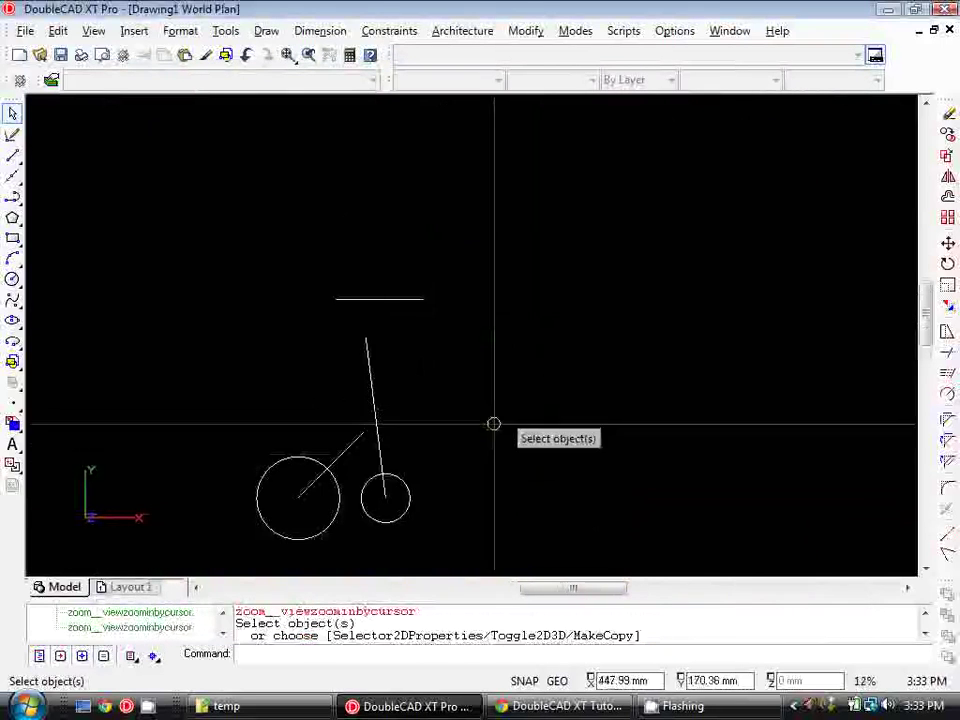
{"action": "middle_click_drag", "start_coordinate": [493, 422], "coordinate": [403, 401]}
{"action": "scroll", "coordinate": [309, 360], "scroll_direction": "down", "scroll_amount": 1}
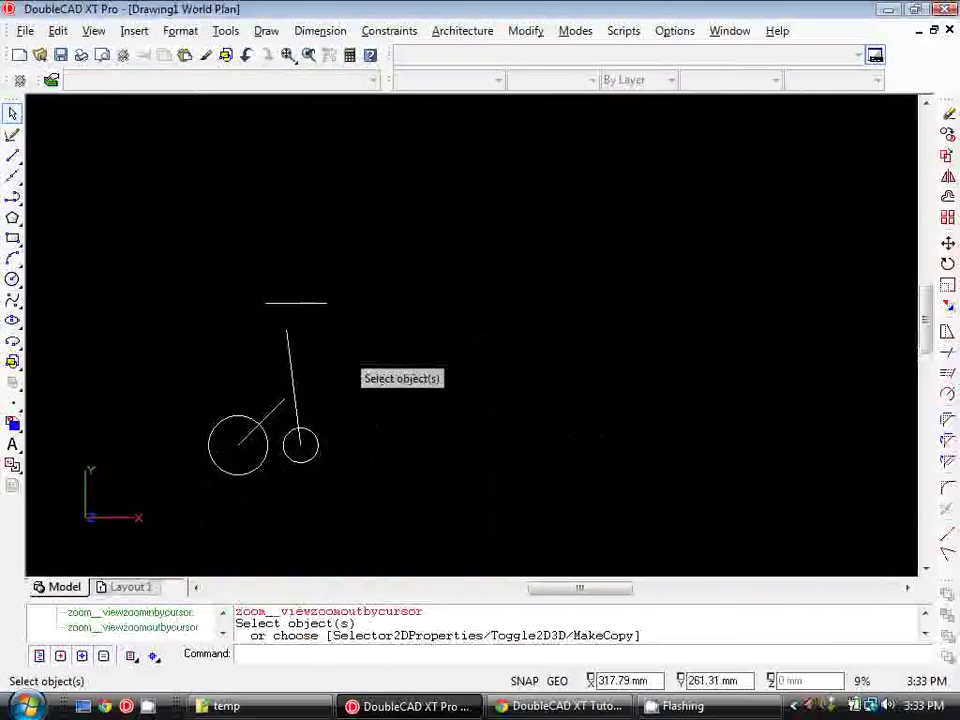